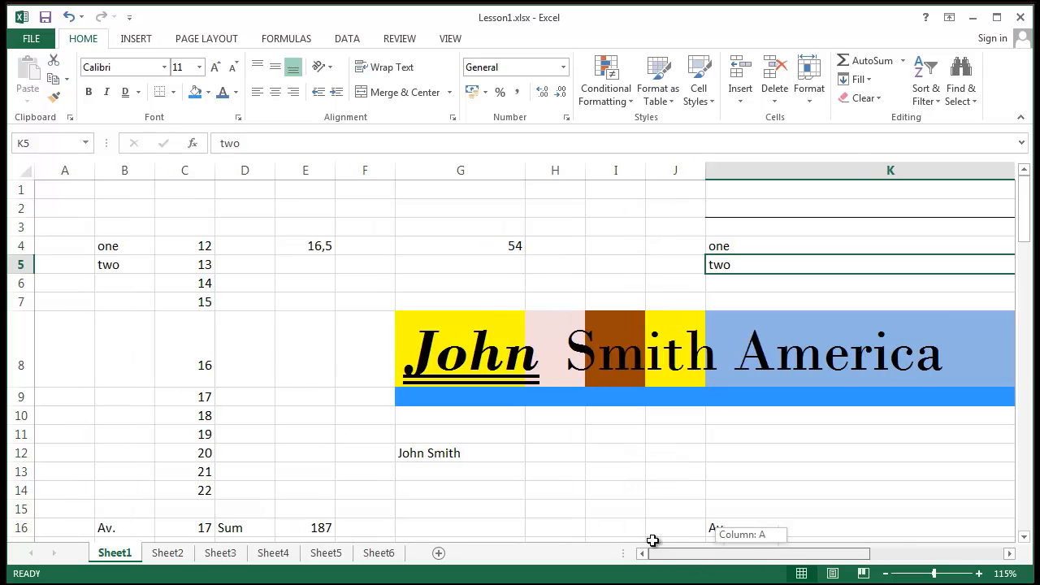
# - Shrink the tall banner row 8 to about a normal 20-pixel height
pyautogui.click(185, 306)
pyautogui.moveTo(23, 387); pyautogui.dragTo(35, 328)
pyautogui.click(302, 429)
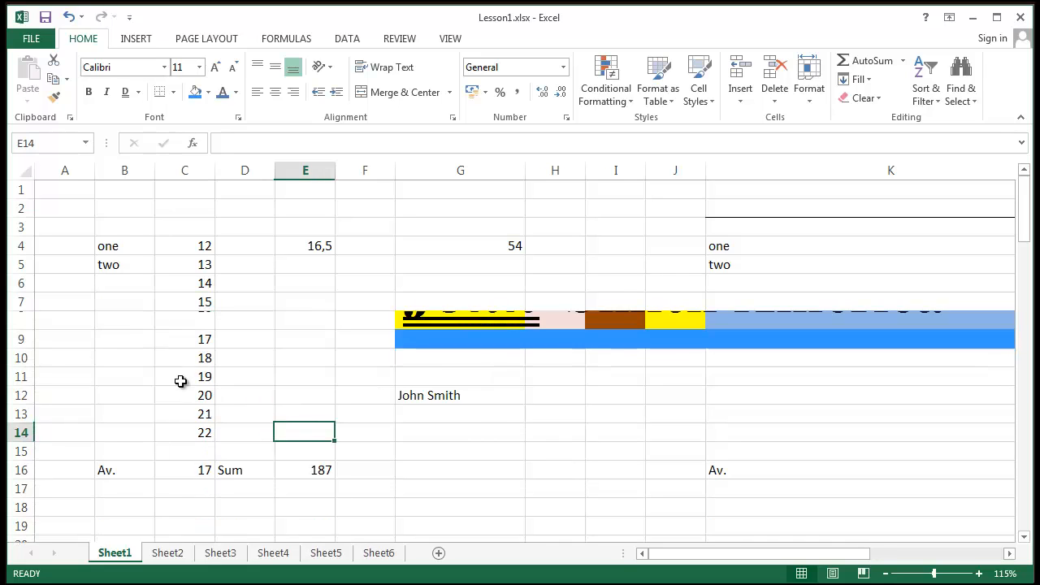
pyautogui.click(163, 319)
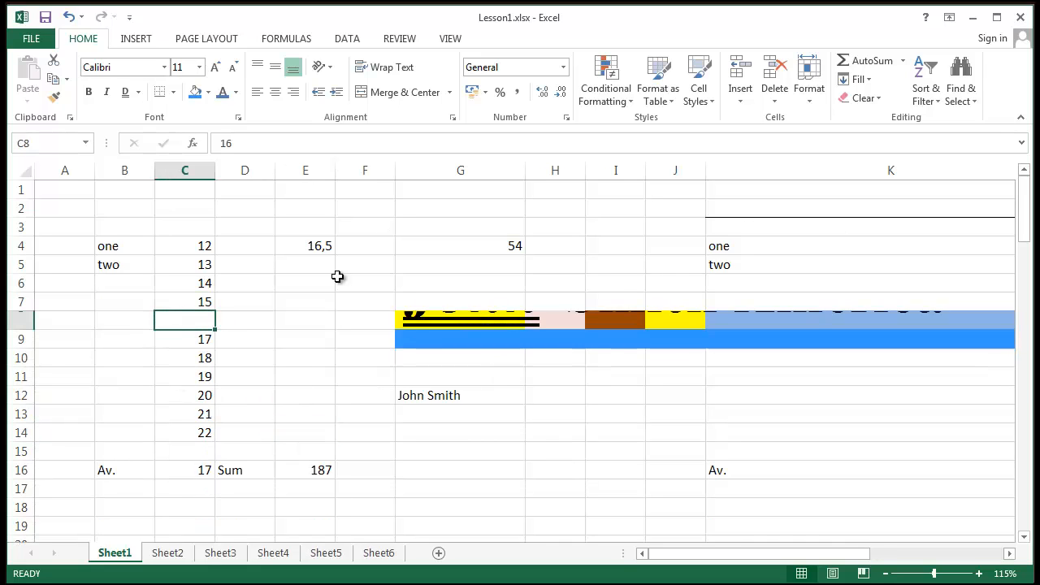
# - Select the 12–22 numbers in column C, ending on cell C4
pyautogui.moveTo(187, 244); pyautogui.dragTo(175, 437)
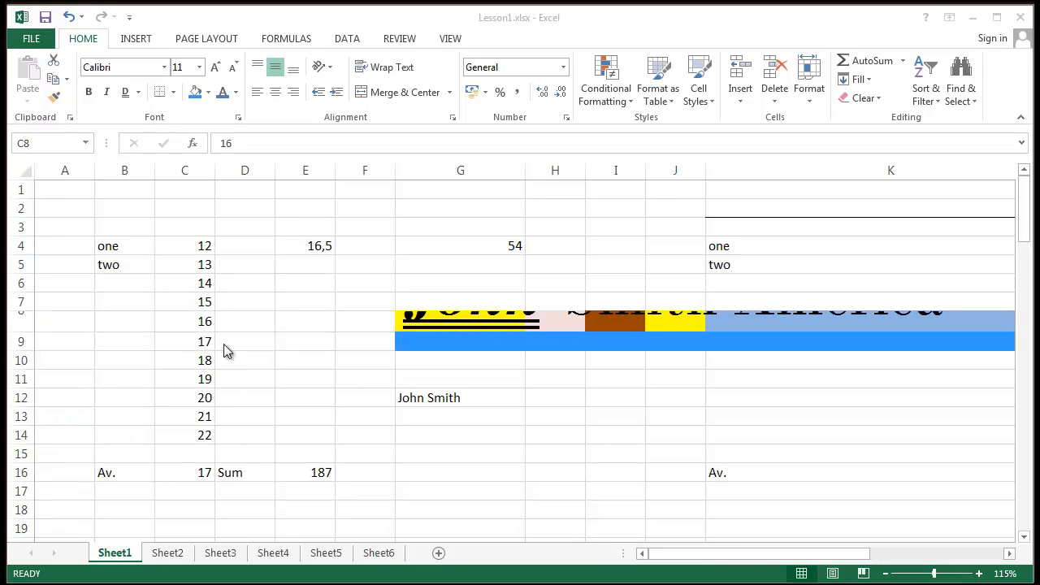
pyautogui.click(207, 326)
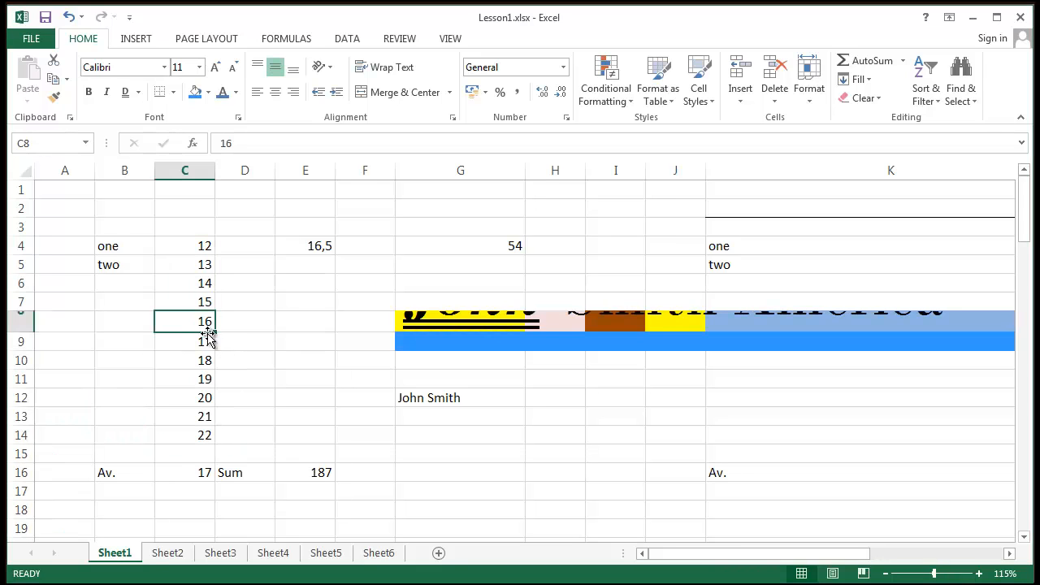
pyautogui.click(188, 253)
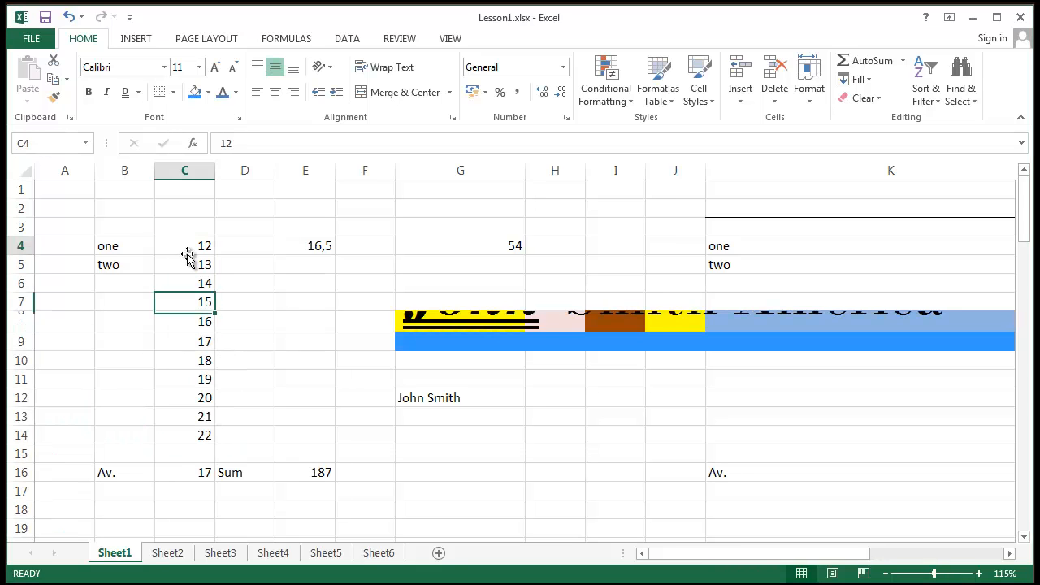
pyautogui.click(281, 266)
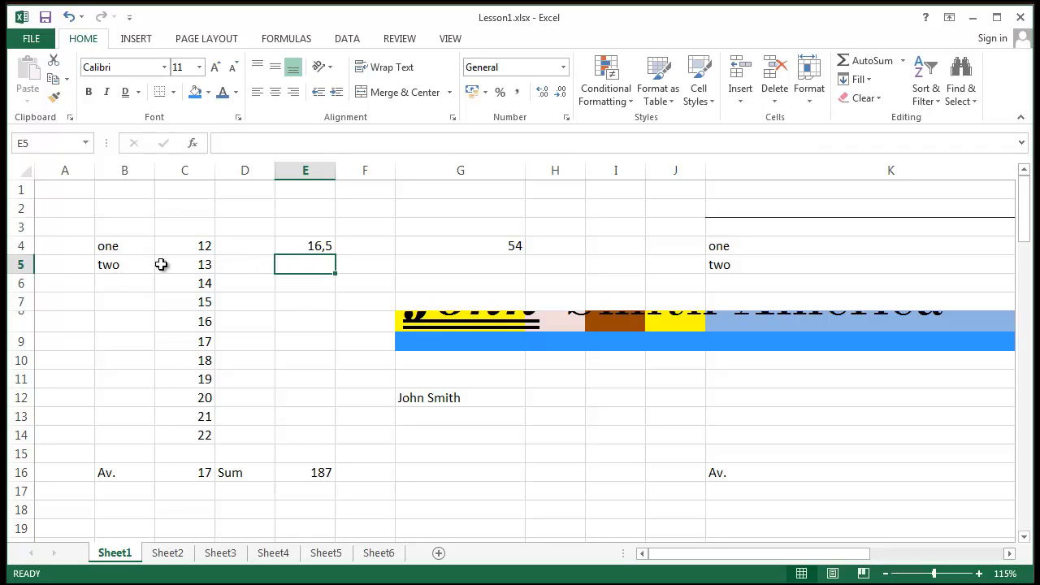
pyautogui.click(151, 246)
pyautogui.click(187, 246)
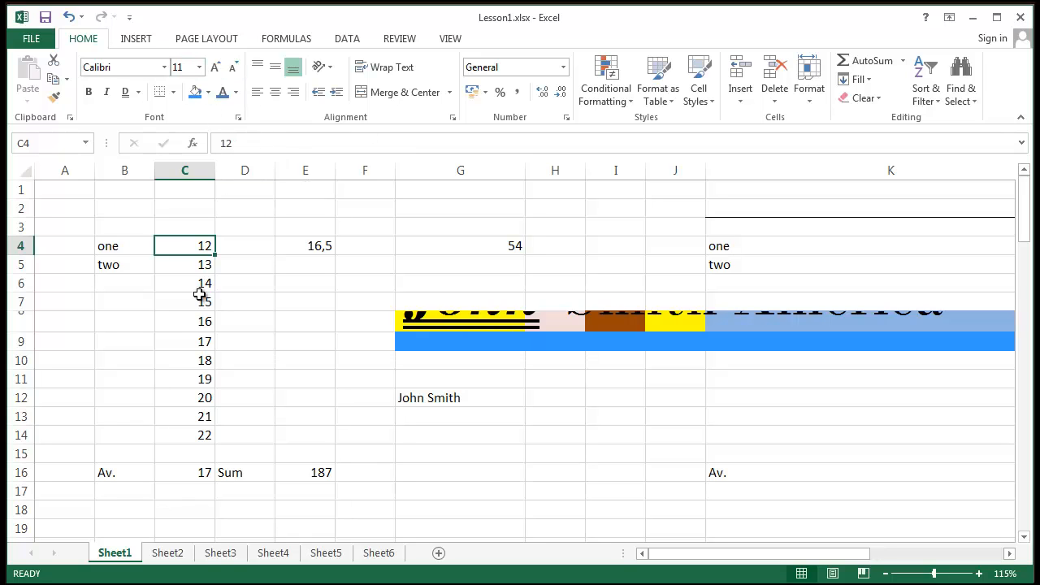
# - Apply All Borders to the C4:C14 block holding 12 through 22
pyautogui.moveTo(175, 267); pyautogui.dragTo(167, 434)
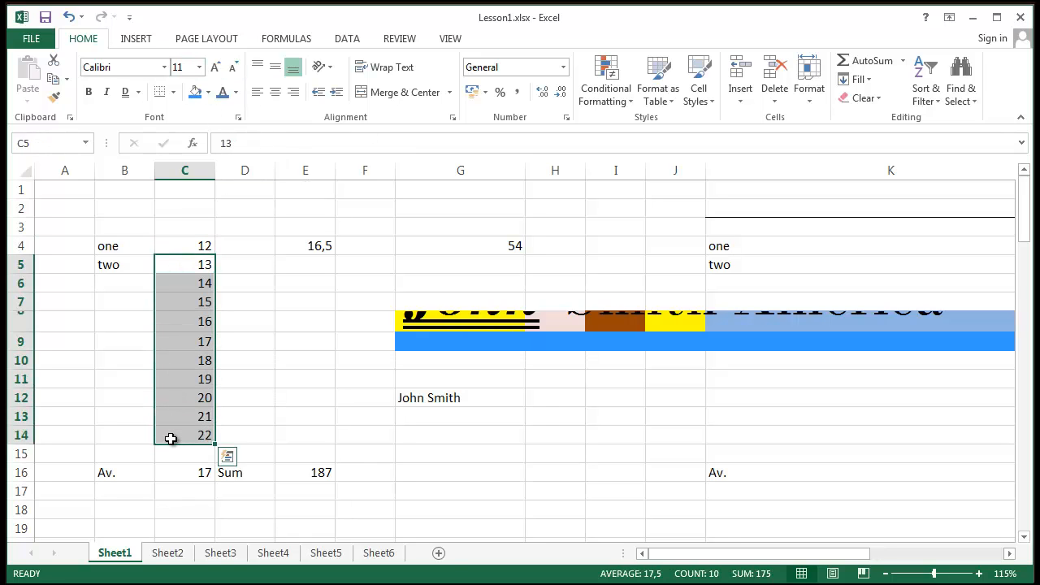
pyautogui.moveTo(161, 241); pyautogui.dragTo(172, 433)
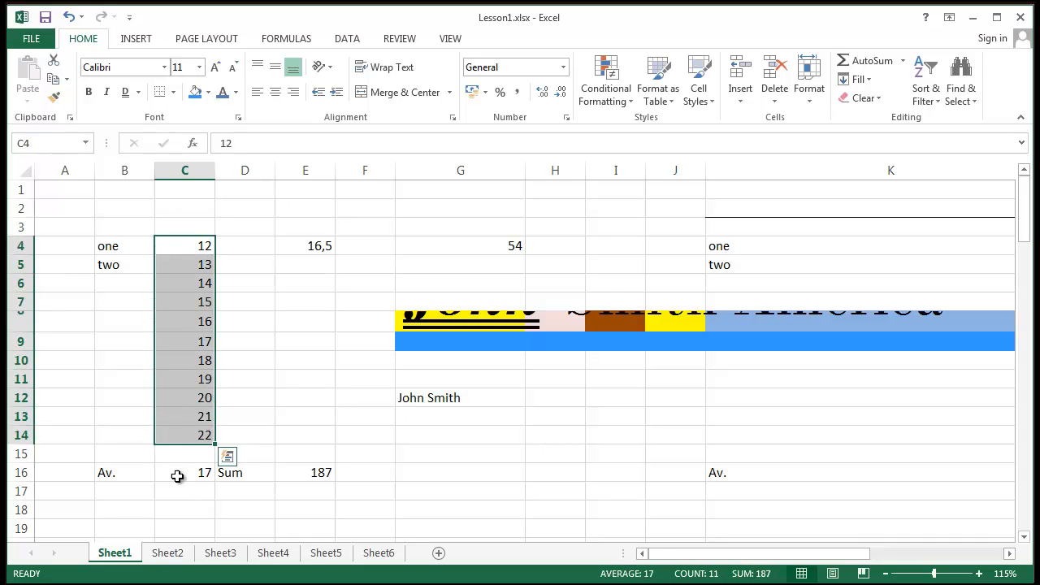
pyautogui.click(174, 93)
pyautogui.click(178, 96)
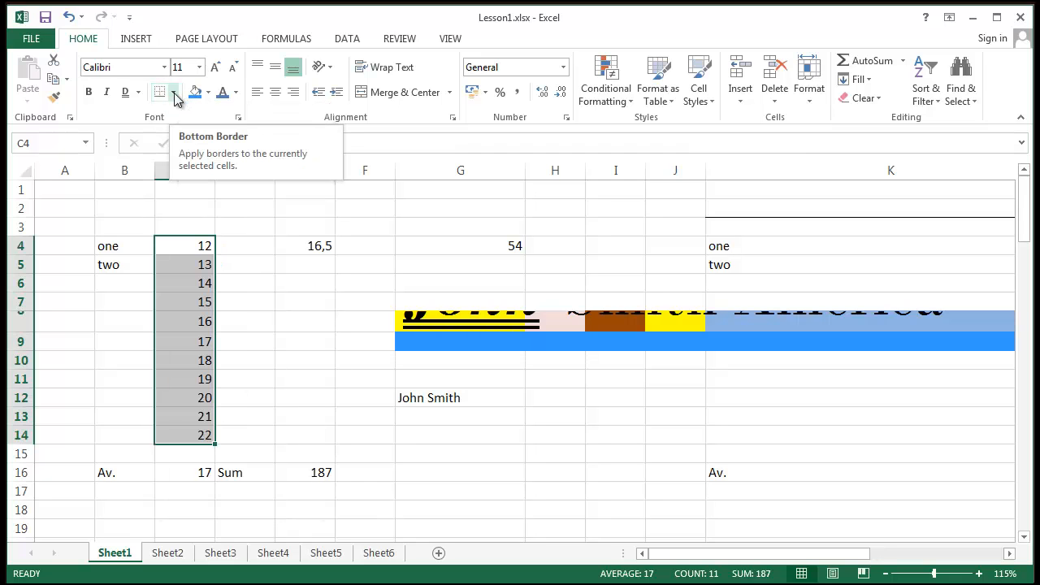
pyautogui.click(174, 94)
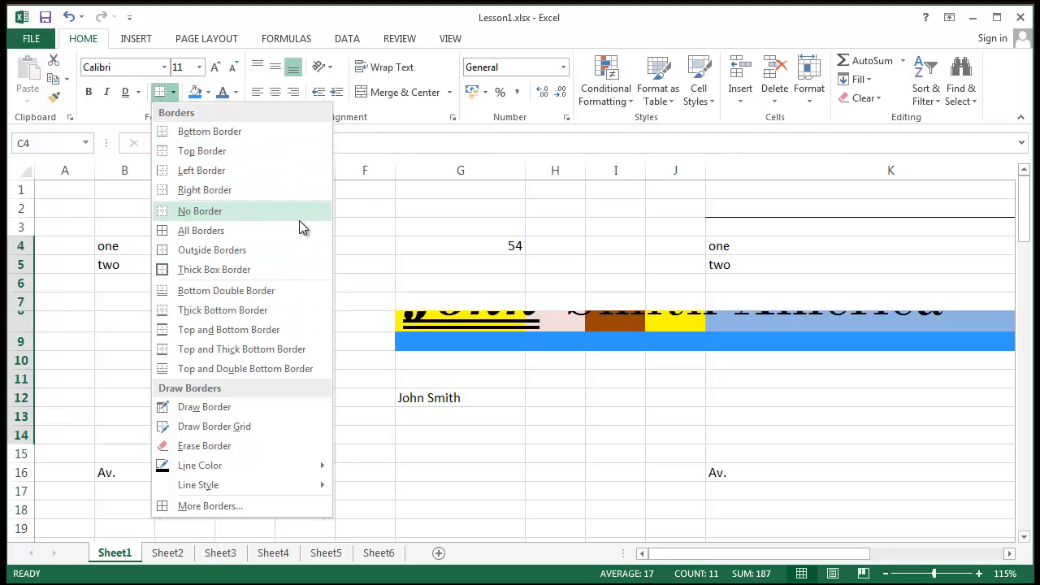
pyautogui.click(212, 234)
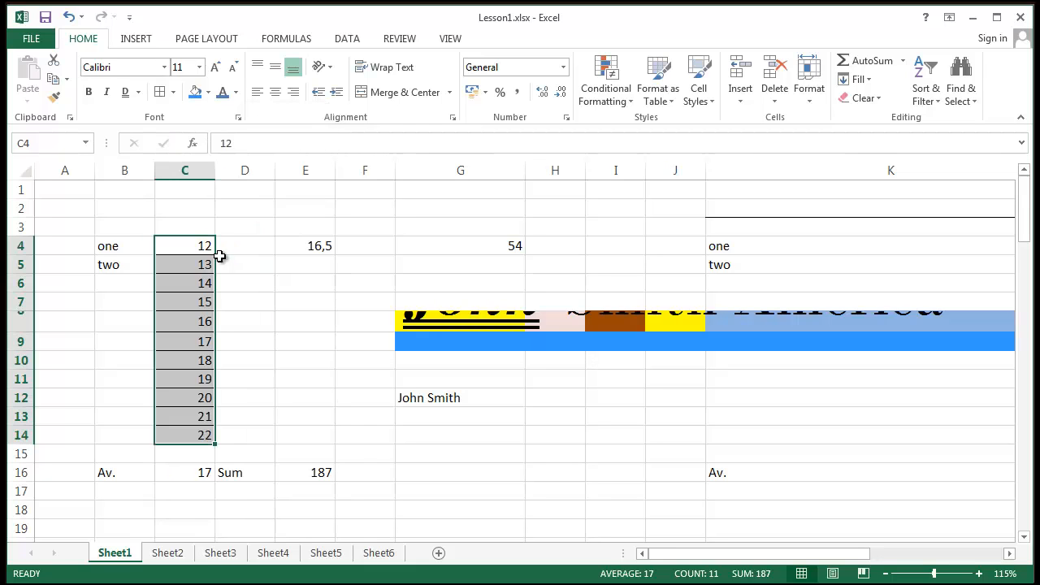
pyautogui.click(263, 300)
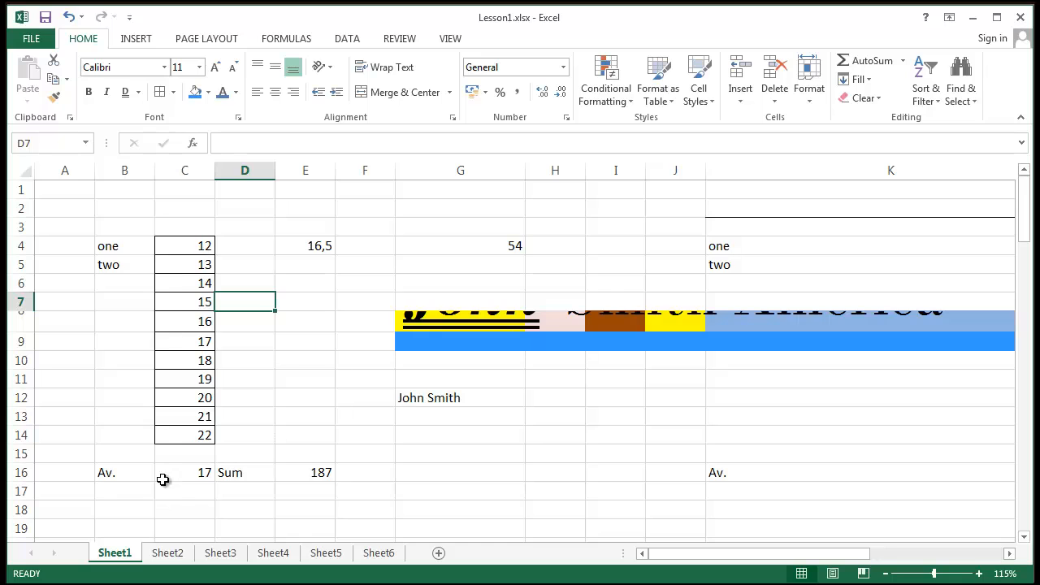
# - Apply a Thick Box Border around the C4:C14 number block
pyautogui.click(294, 413)
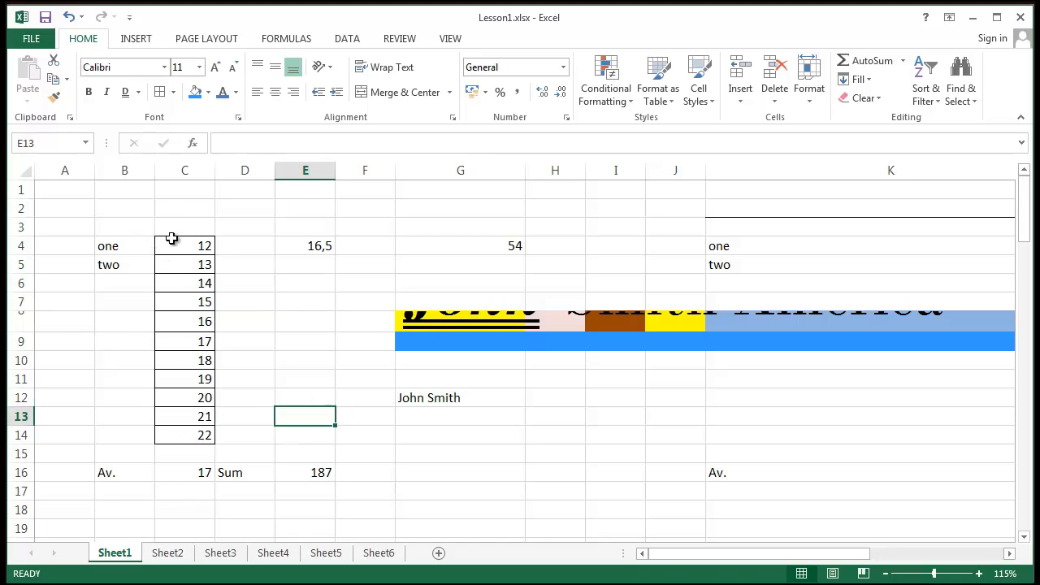
pyautogui.moveTo(171, 243); pyautogui.dragTo(166, 430)
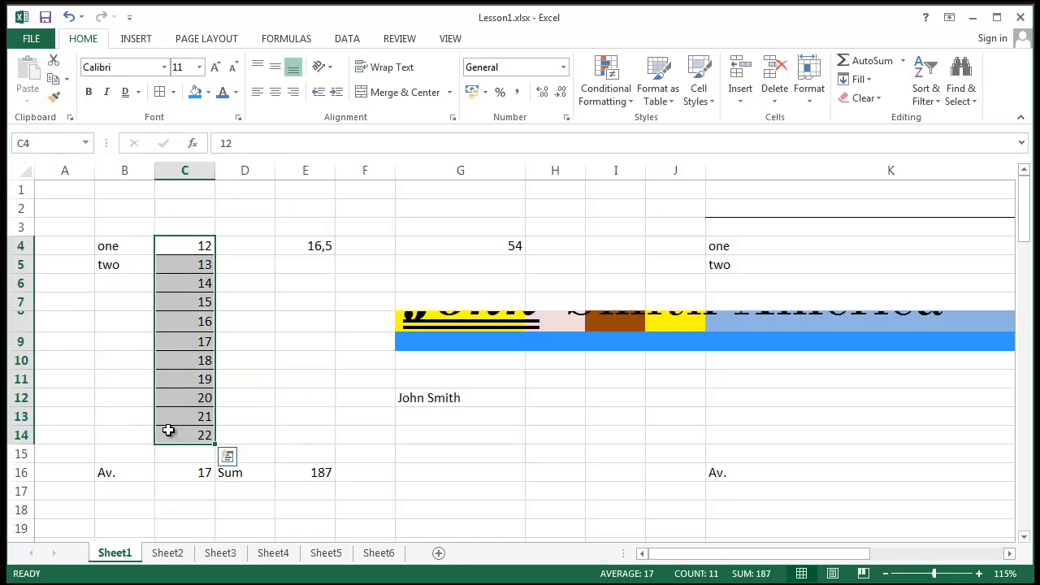
pyautogui.click(259, 382)
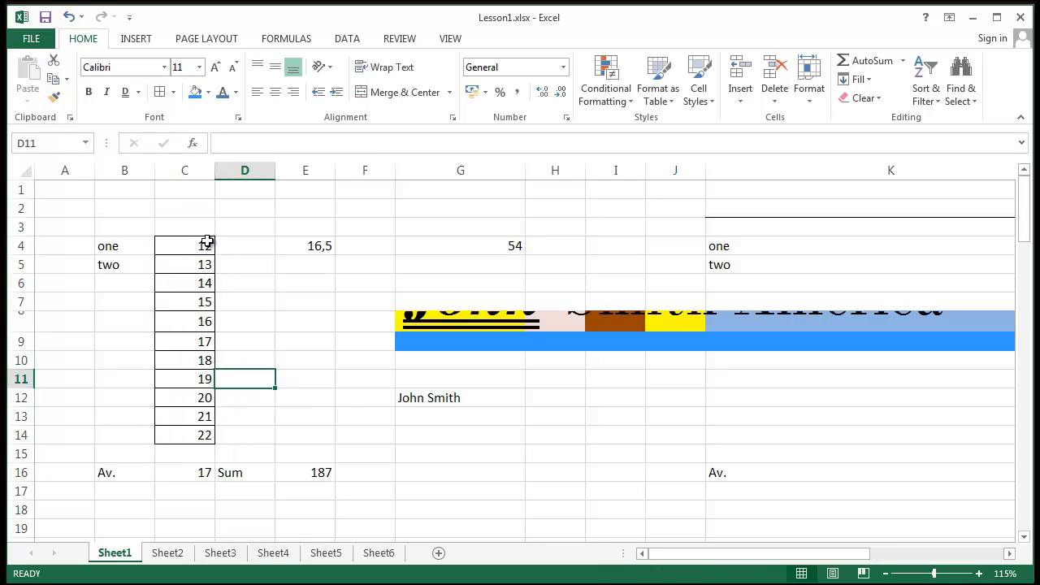
pyautogui.moveTo(208, 241); pyautogui.dragTo(195, 434)
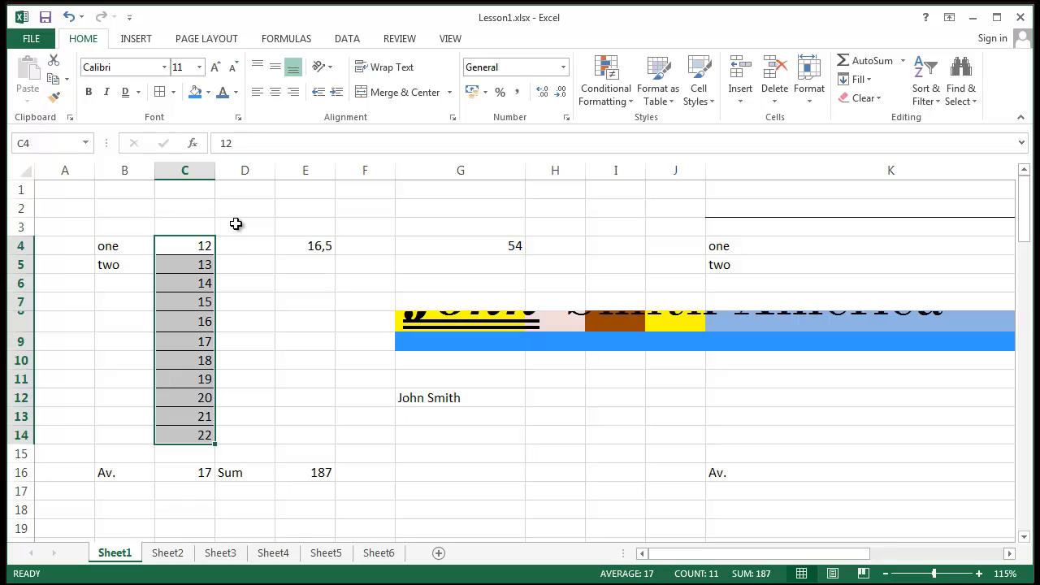
pyautogui.click(241, 245)
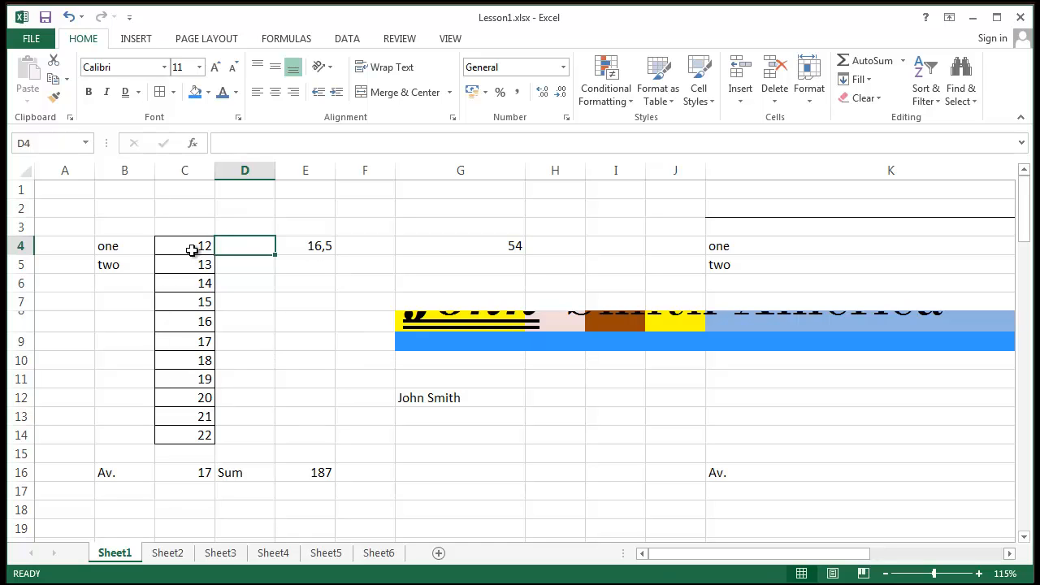
pyautogui.moveTo(192, 244); pyautogui.dragTo(191, 435)
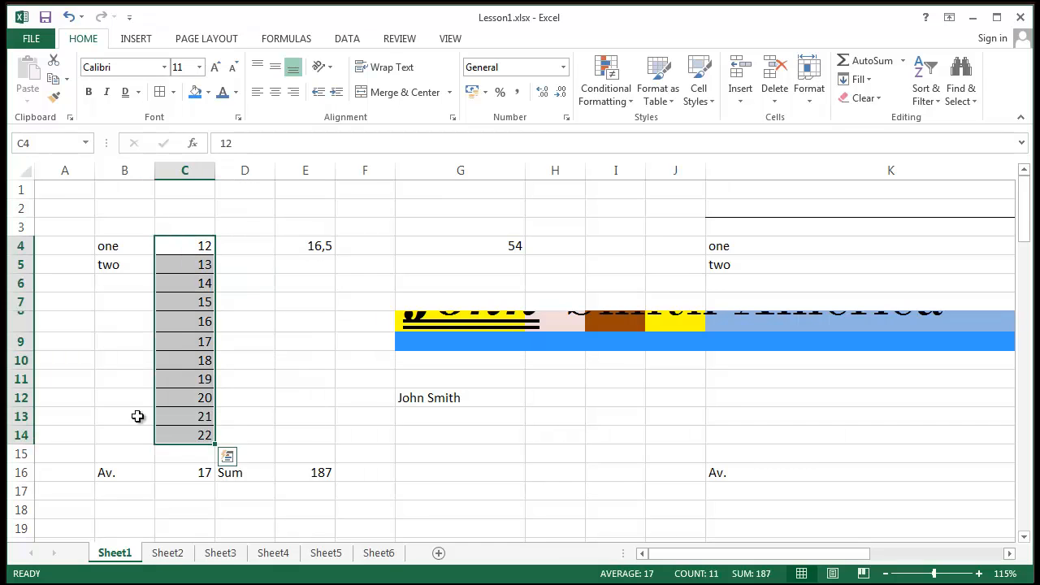
pyautogui.click(174, 92)
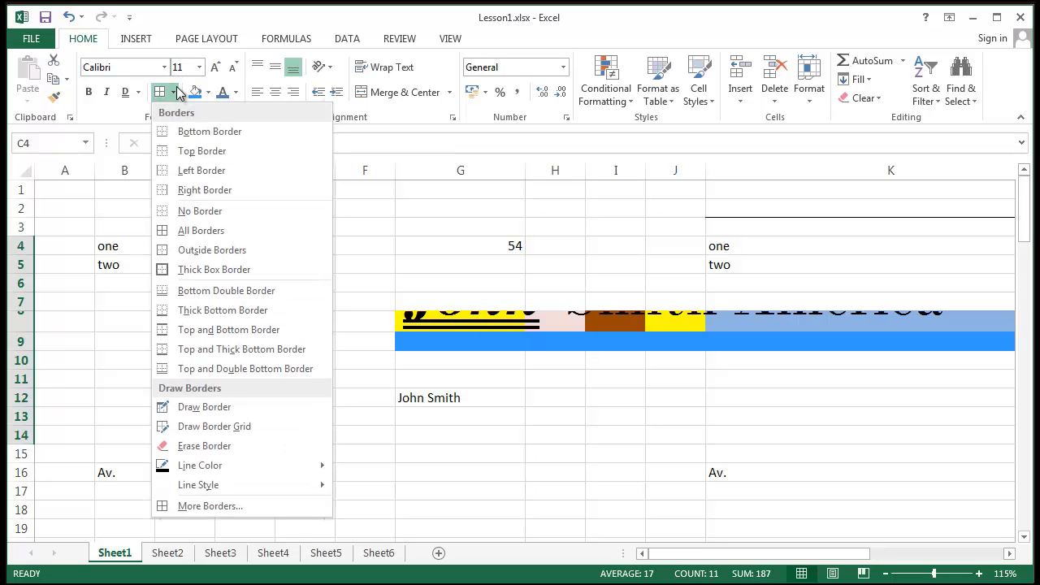
pyautogui.click(216, 276)
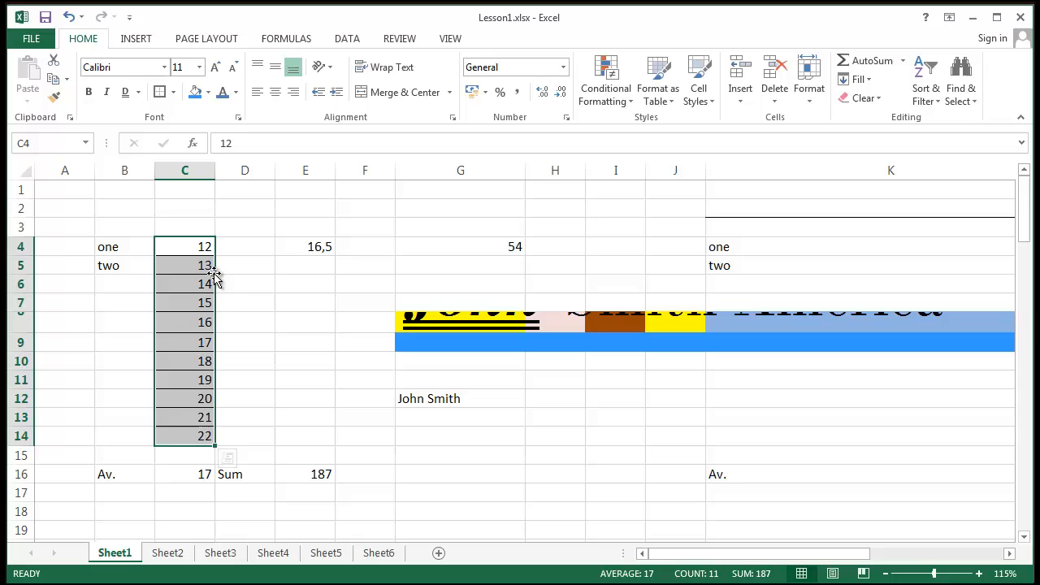
pyautogui.click(239, 235)
# - Reselect the C4:C14 number block after checking the thick outline
pyautogui.click(280, 299)
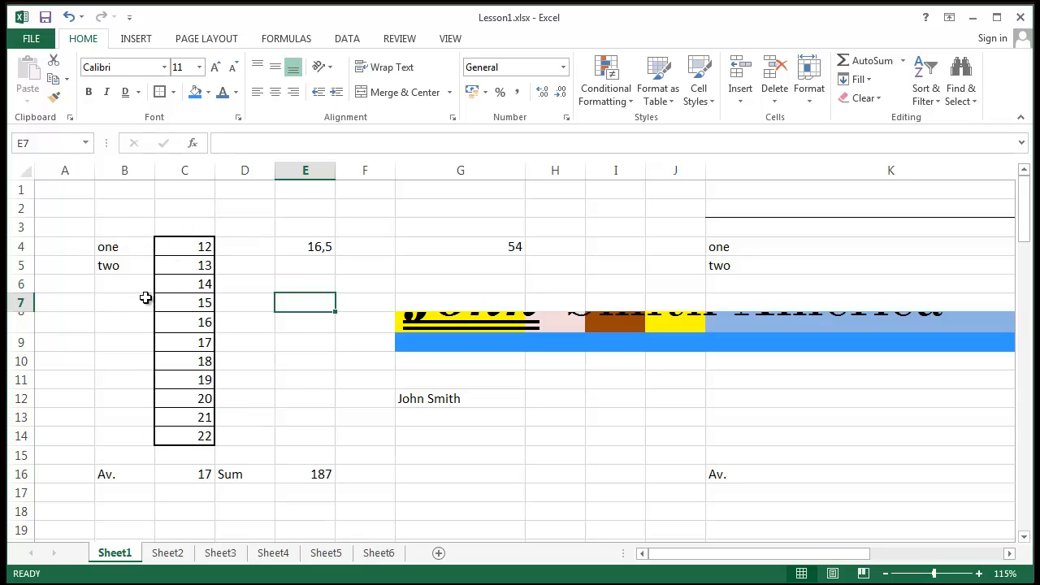
pyautogui.moveTo(182, 246); pyautogui.dragTo(193, 437)
pyautogui.click(314, 369)
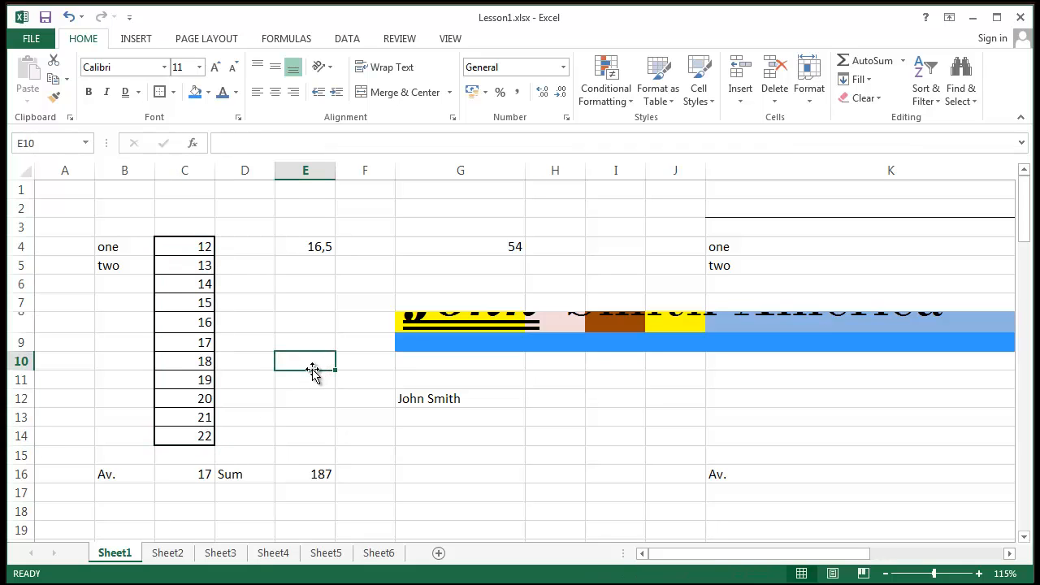
pyautogui.click(261, 271)
pyautogui.moveTo(170, 254); pyautogui.dragTo(176, 438)
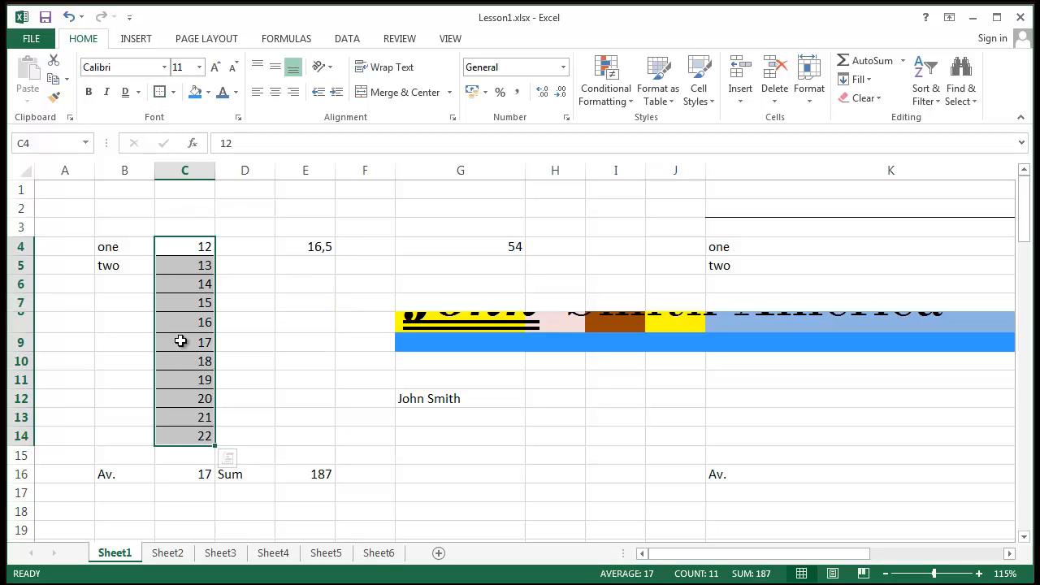
# - Select the C4:C14 block holding the numbers 12 to 22
pyautogui.click(248, 271)
pyautogui.click(344, 424)
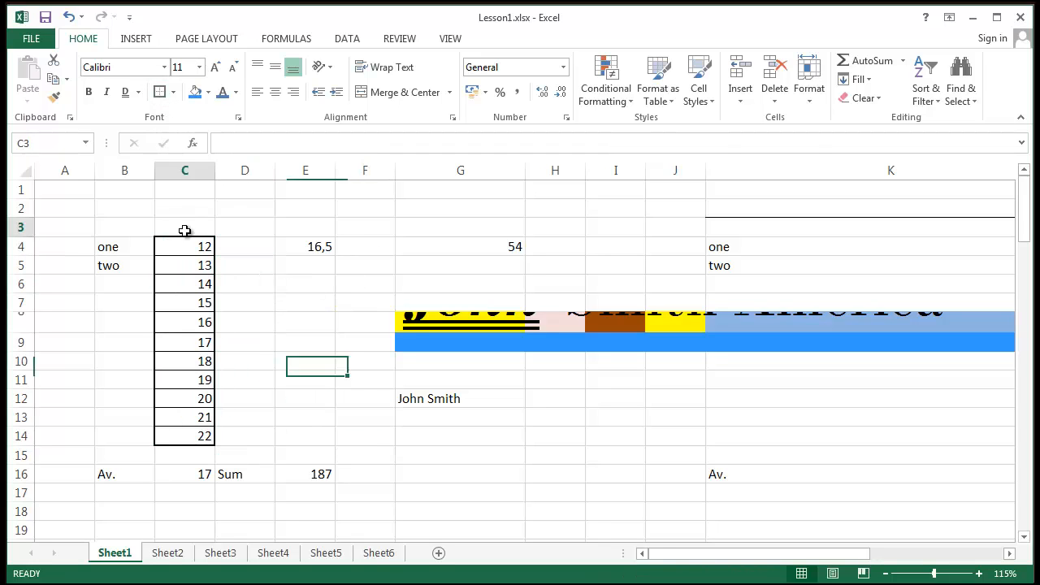
pyautogui.moveTo(184, 232); pyautogui.dragTo(204, 456)
pyautogui.click(454, 417)
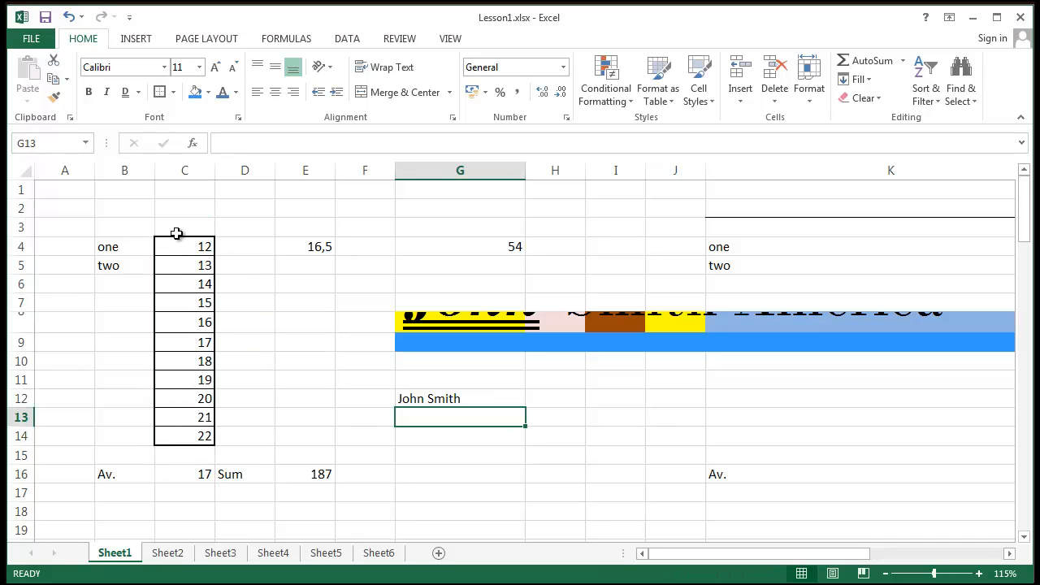
pyautogui.moveTo(180, 244); pyautogui.dragTo(191, 437)
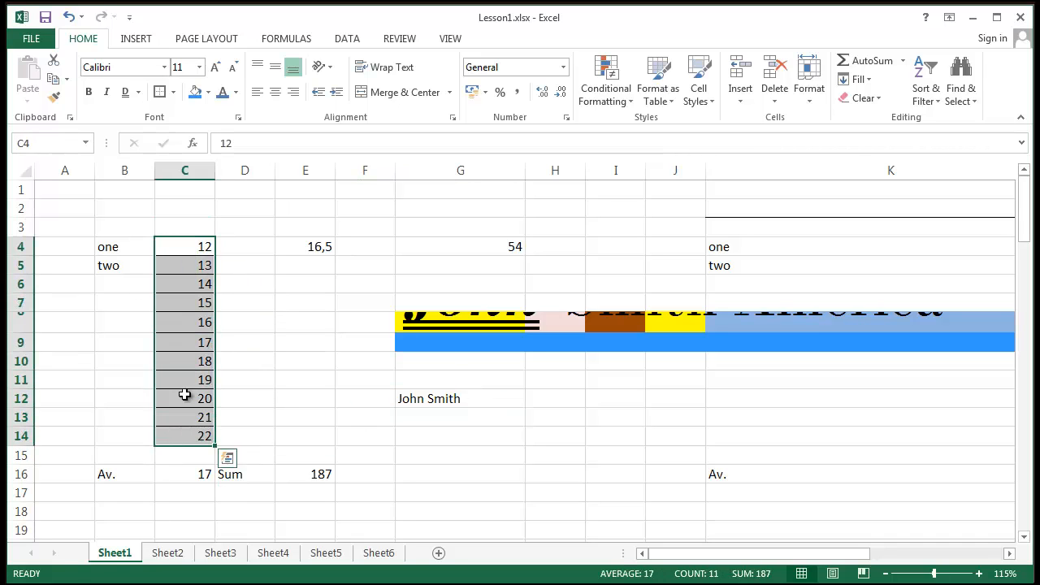
# - Choose a border line colour, draw a border along D5's bottom edge, then exit draw mode
pyautogui.click(173, 92)
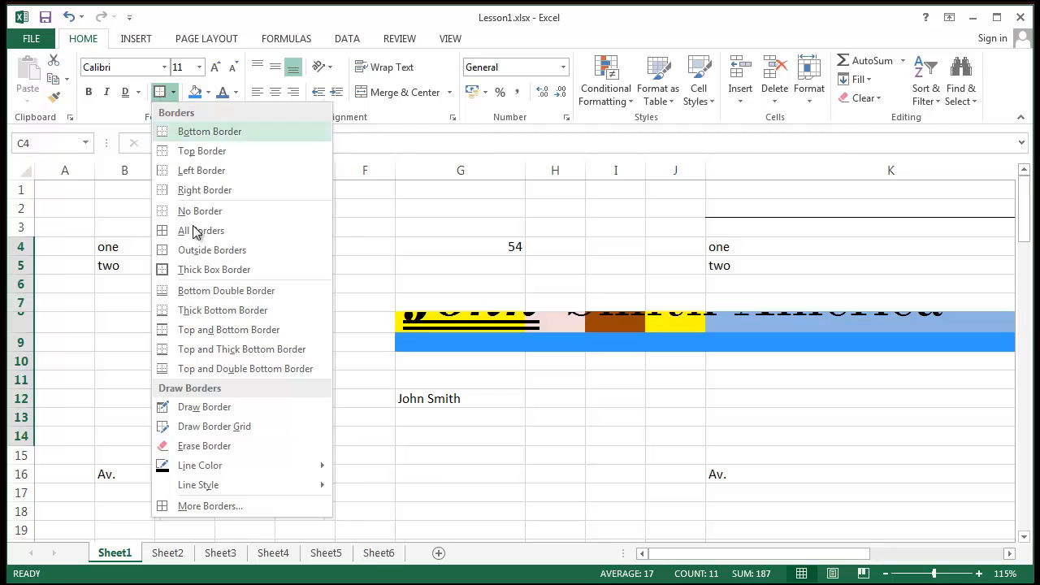
pyautogui.moveTo(307, 471)
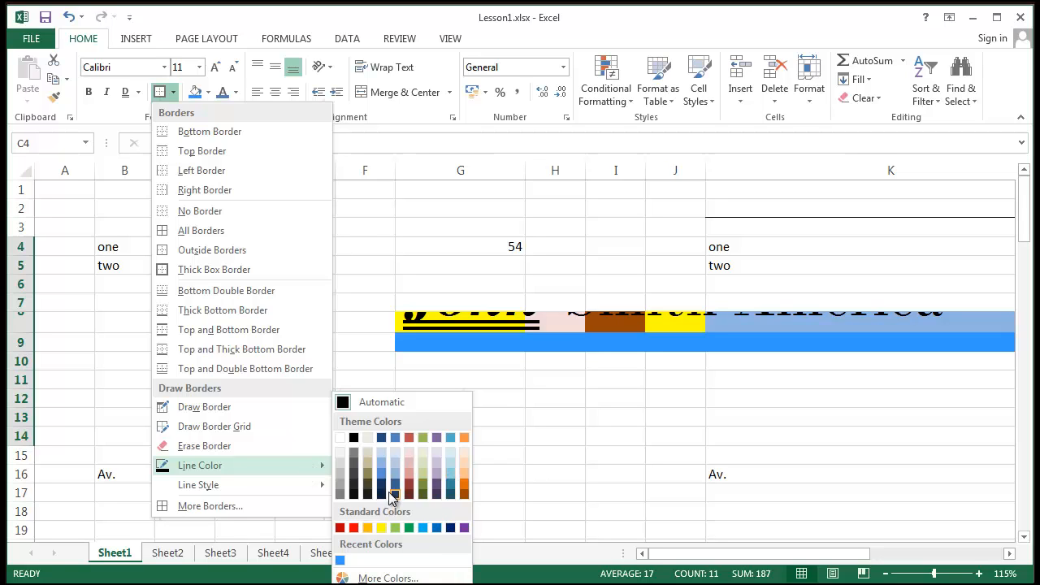
pyautogui.click(375, 461)
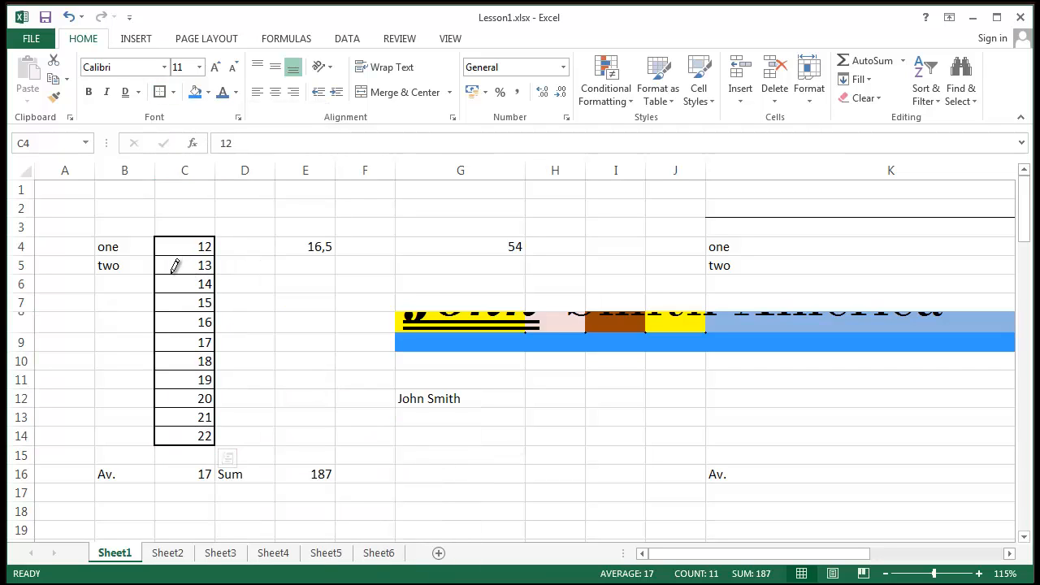
pyautogui.click(223, 274)
pyautogui.moveTo(282, 265); pyautogui.dragTo(206, 272)
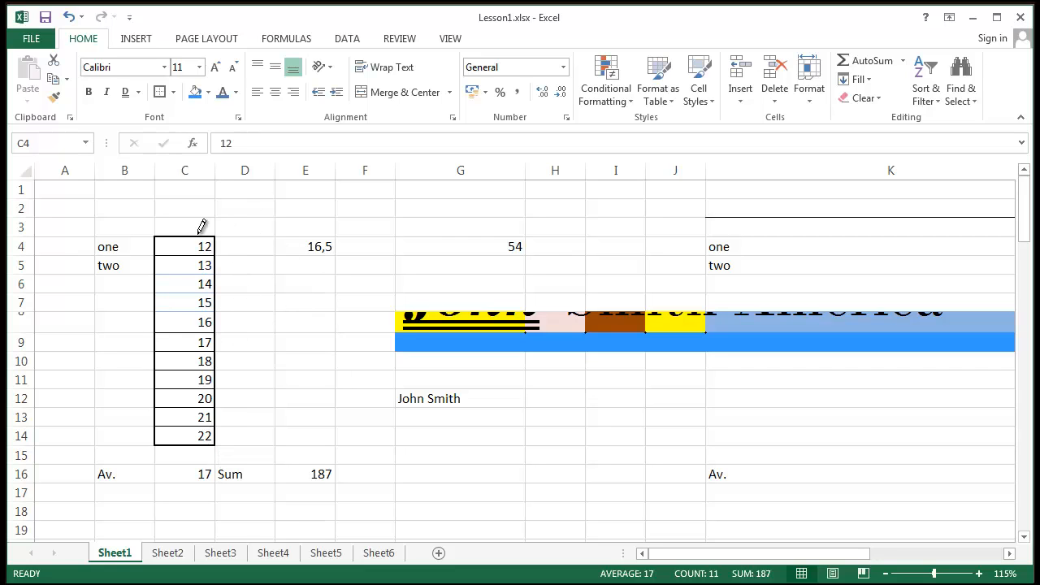
pyautogui.press('Escape')
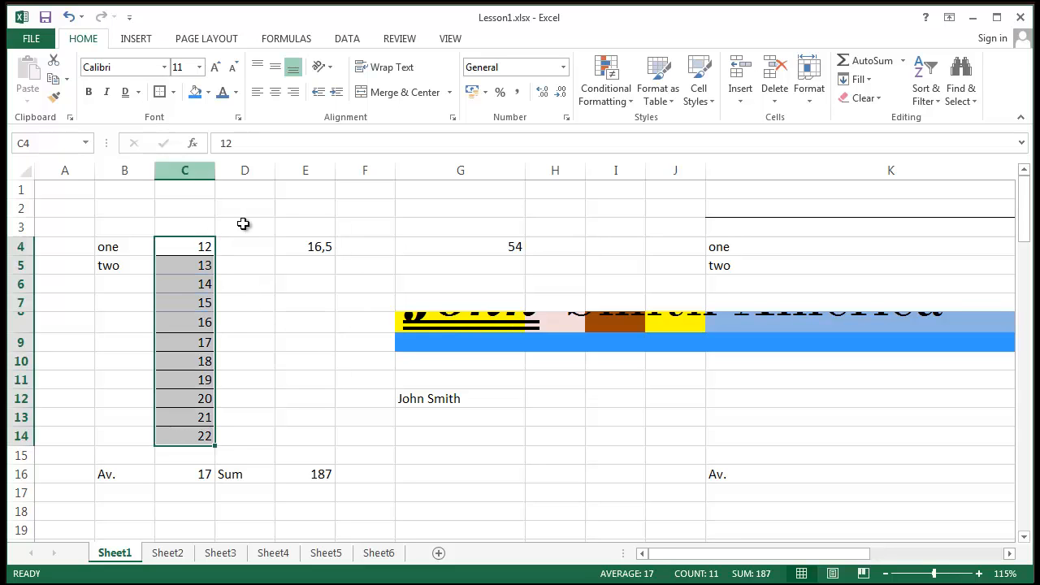
pyautogui.click(244, 227)
pyautogui.moveTo(156, 251); pyautogui.dragTo(204, 436)
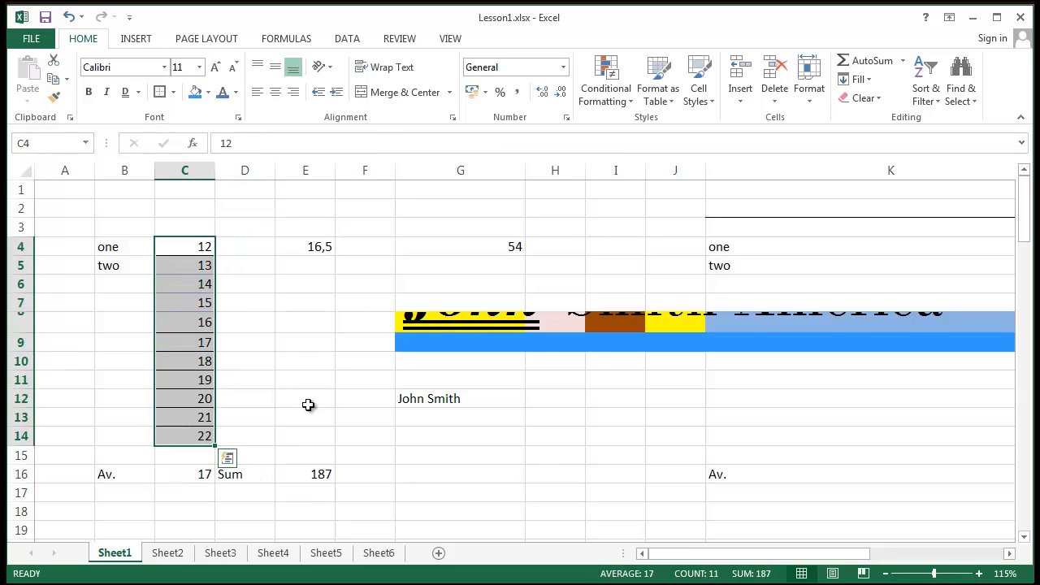
pyautogui.click(308, 399)
pyautogui.click(172, 92)
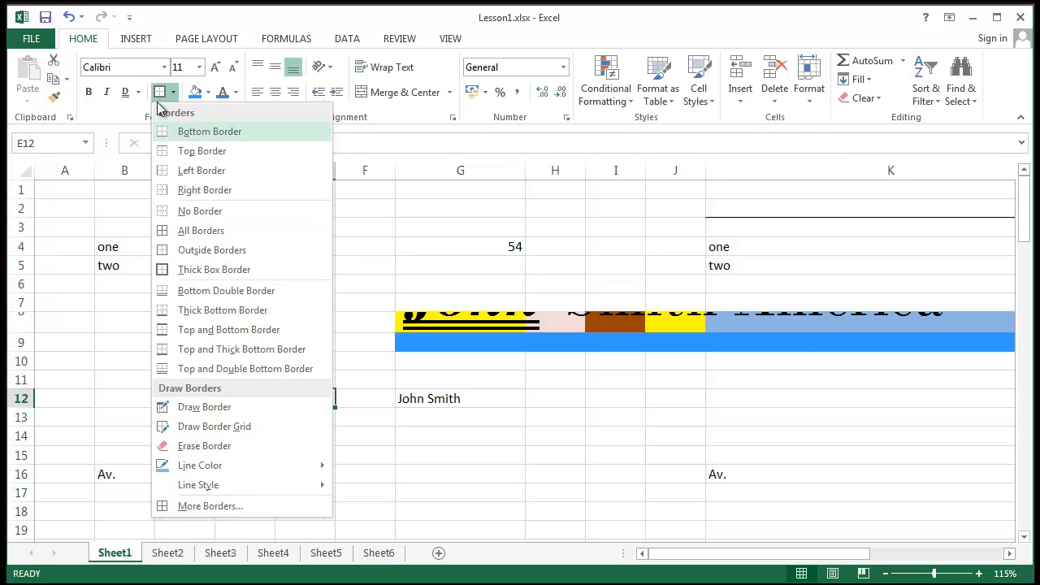
pyautogui.click(202, 408)
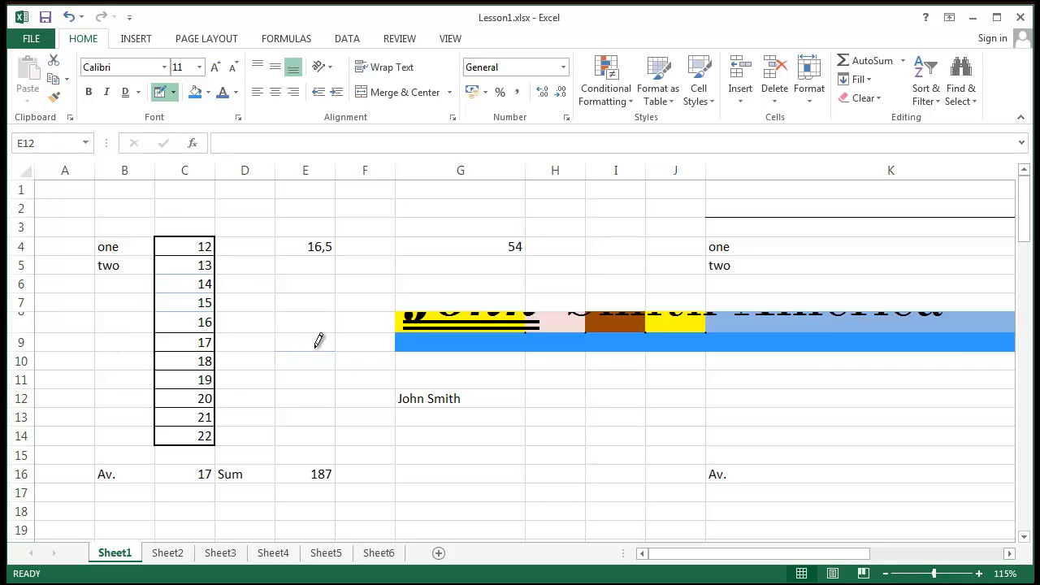
pyautogui.moveTo(321, 341)
pyautogui.mouseDown()
pyautogui.moveTo(332, 284)
pyautogui.moveTo(390, 233)
pyautogui.moveTo(304, 336)
pyautogui.moveTo(365, 262)
pyautogui.moveTo(394, 191)
pyautogui.moveTo(421, 192)
pyautogui.moveTo(297, 220)
pyautogui.moveTo(457, 193)
pyautogui.moveTo(425, 225)
pyautogui.moveTo(295, 258)
pyautogui.mouseUp()
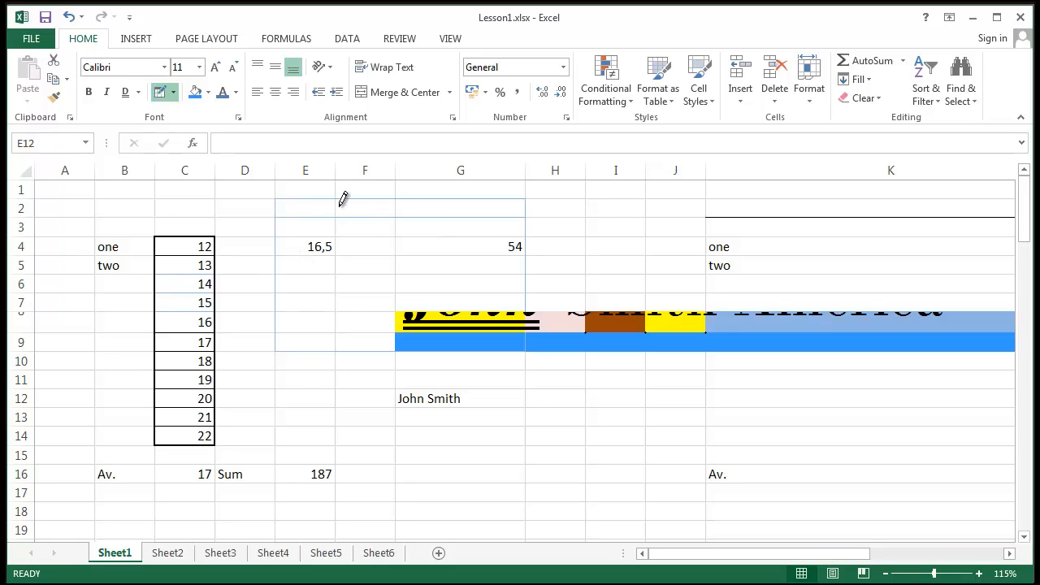
pyautogui.moveTo(342, 199)
pyautogui.mouseDown()
pyautogui.moveTo(345, 331)
pyautogui.moveTo(290, 262)
pyautogui.moveTo(487, 258)
pyautogui.mouseUp()
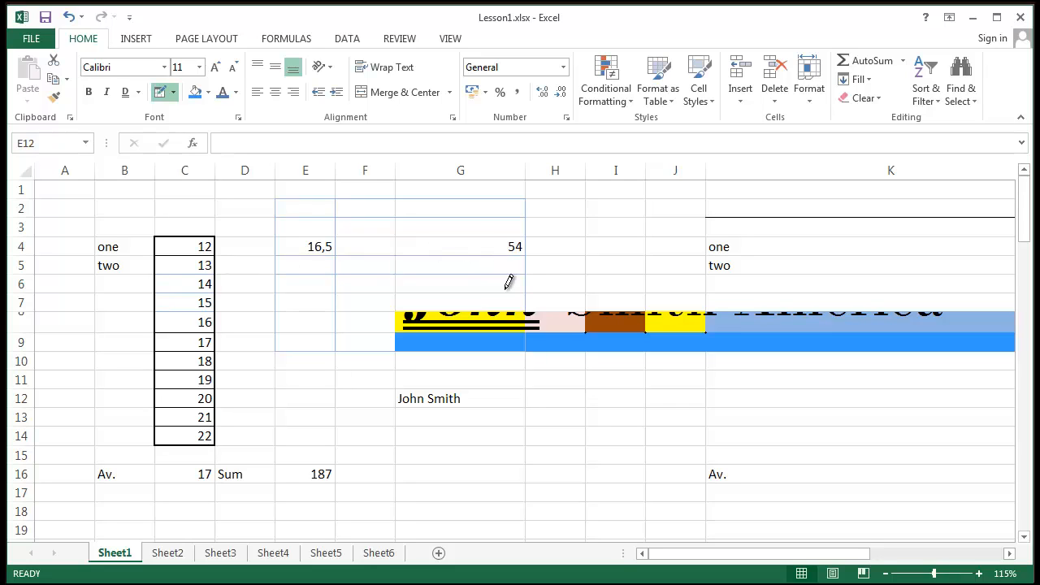
pyautogui.press('Escape')
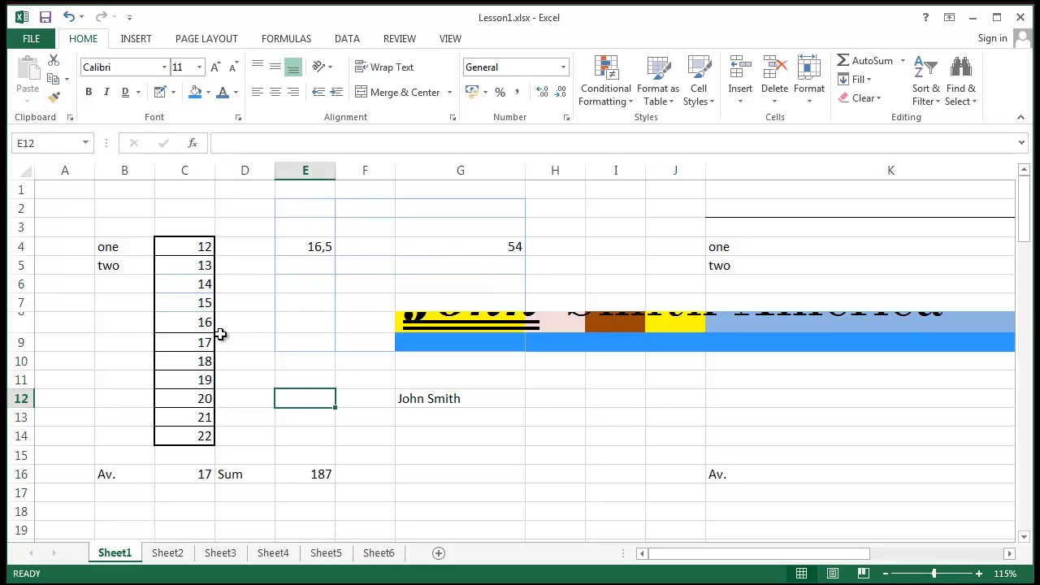
pyautogui.hotkey('ctrl', 'z')
pyautogui.hotkey('ctrl', 'z')
pyautogui.hotkey('ctrl', 'z')
pyautogui.hotkey('ctrl', 'z')
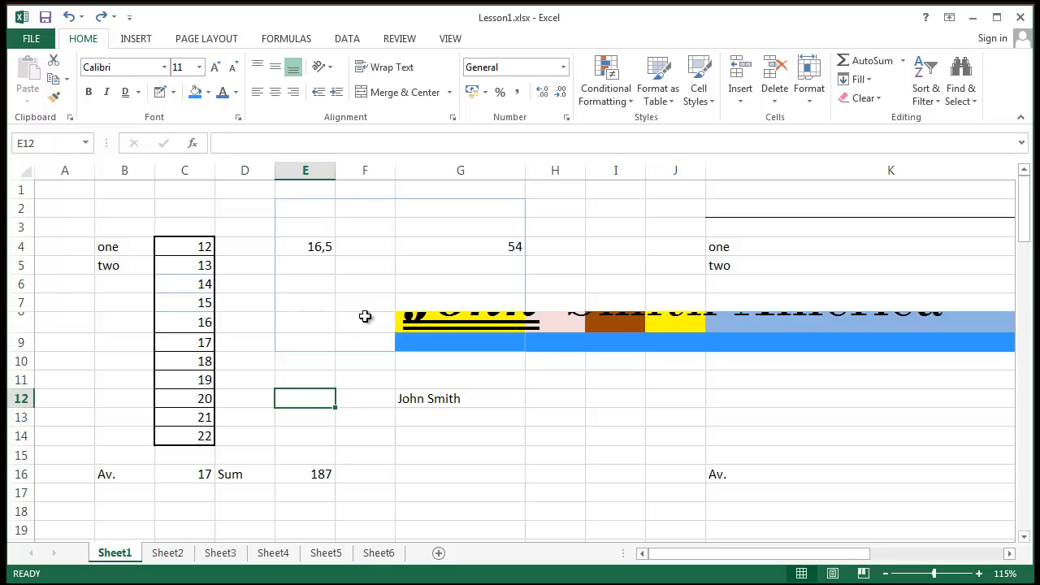
# - Raise row 8 to about 63 points, narrow column C, and select C4:C14
pyautogui.click(300, 324)
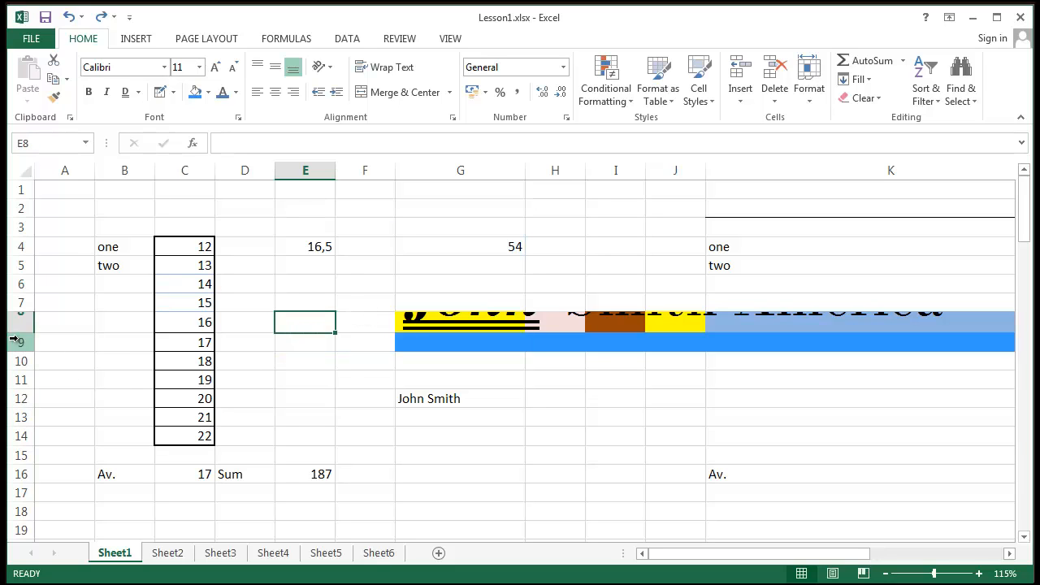
pyautogui.moveTo(17, 334); pyautogui.dragTo(12, 393)
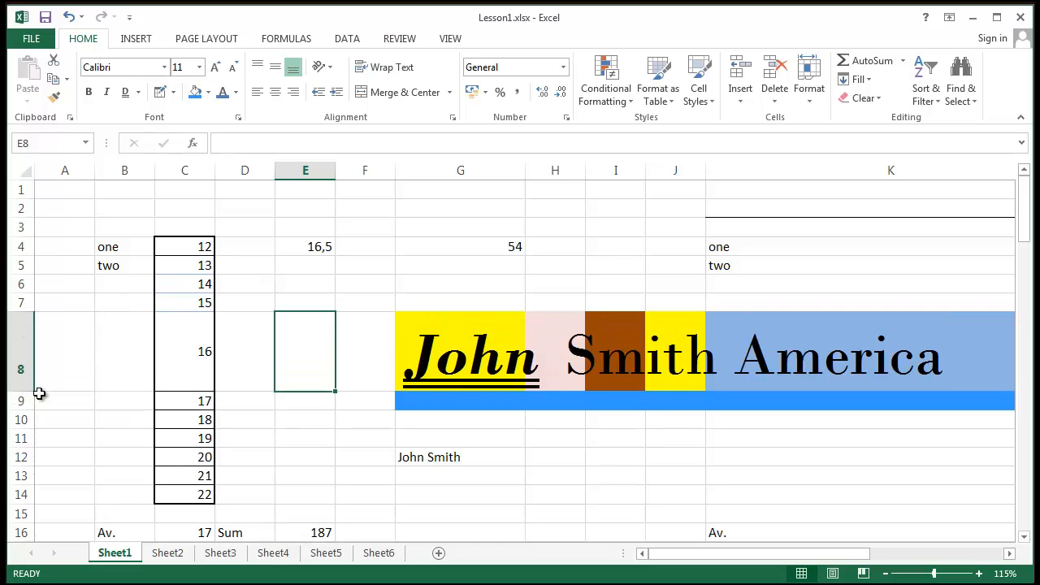
pyautogui.click(317, 460)
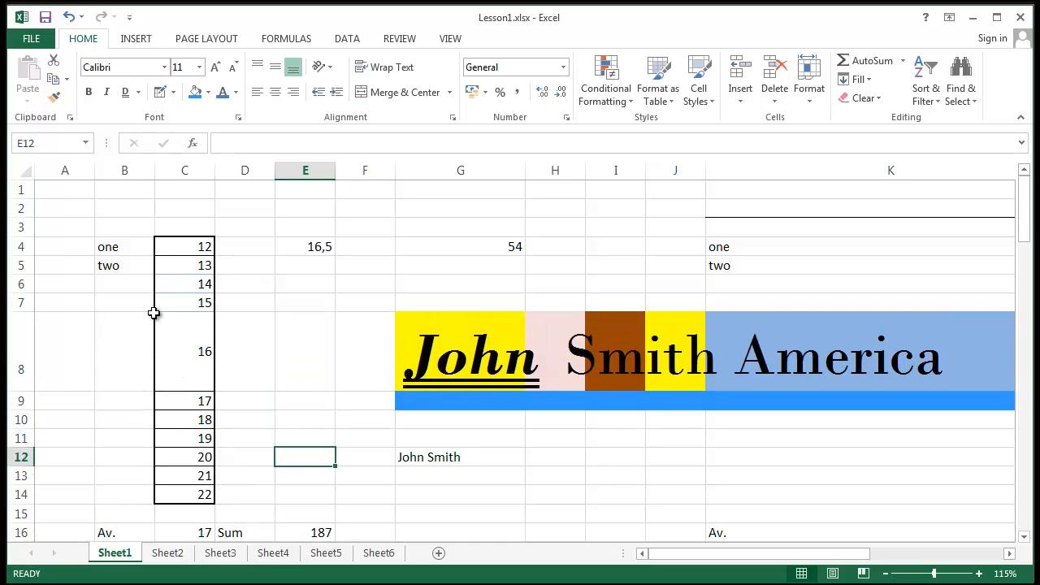
pyautogui.moveTo(214, 171)
pyautogui.mouseDown()
pyautogui.moveTo(231, 170)
pyautogui.moveTo(210, 171)
pyautogui.mouseUp()
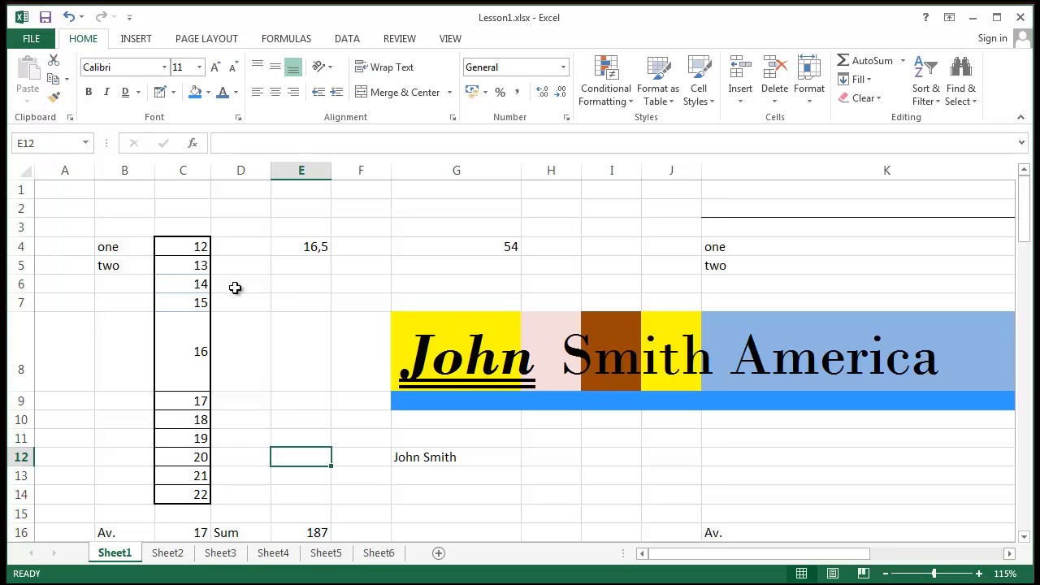
pyautogui.moveTo(189, 245); pyautogui.dragTo(169, 497)
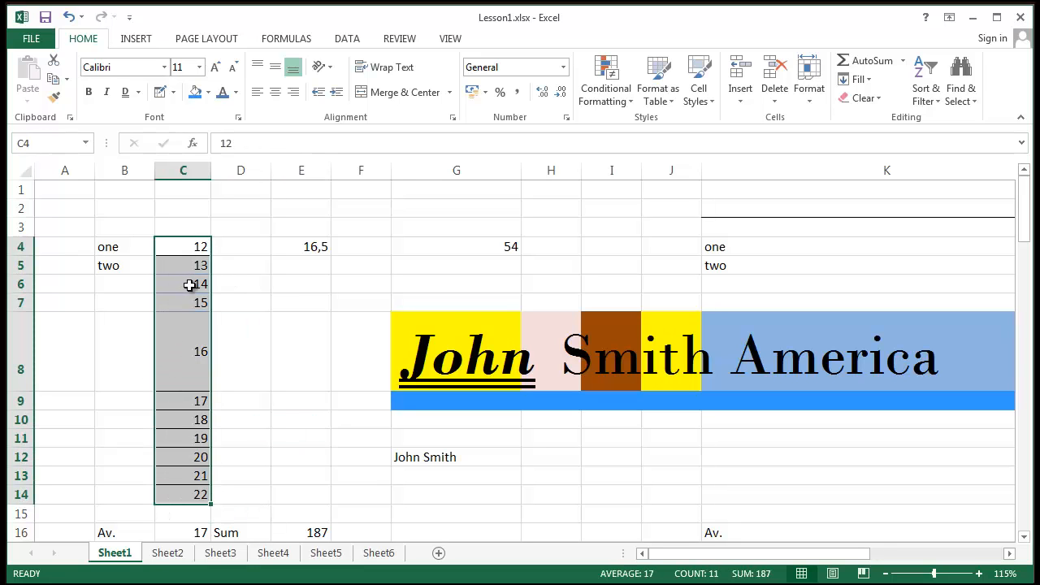
# - Erase C8's left border and the border between C9 and C10
pyautogui.click(291, 311)
pyautogui.click(220, 365)
pyautogui.click(160, 370)
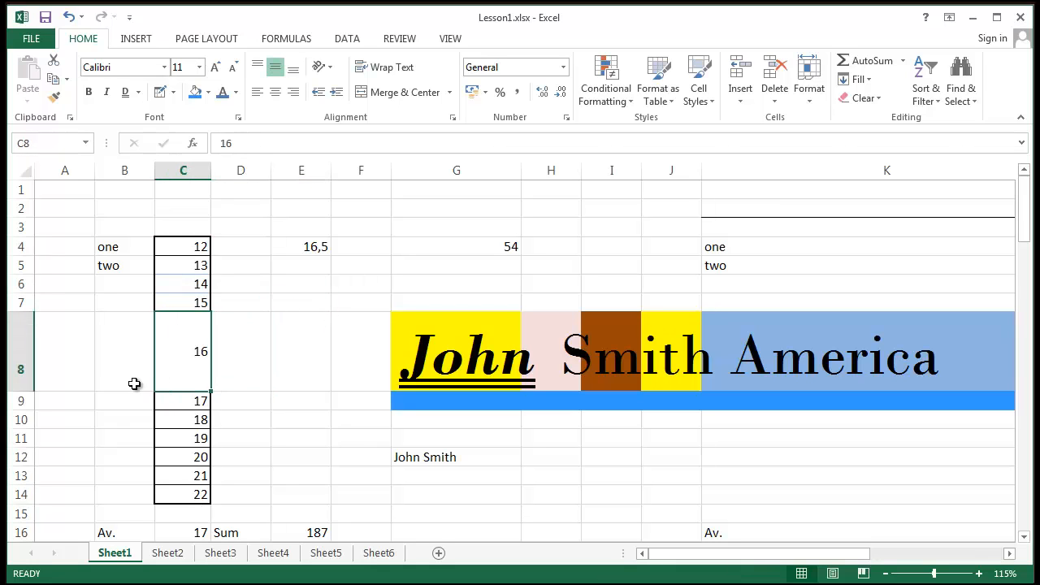
pyautogui.click(175, 93)
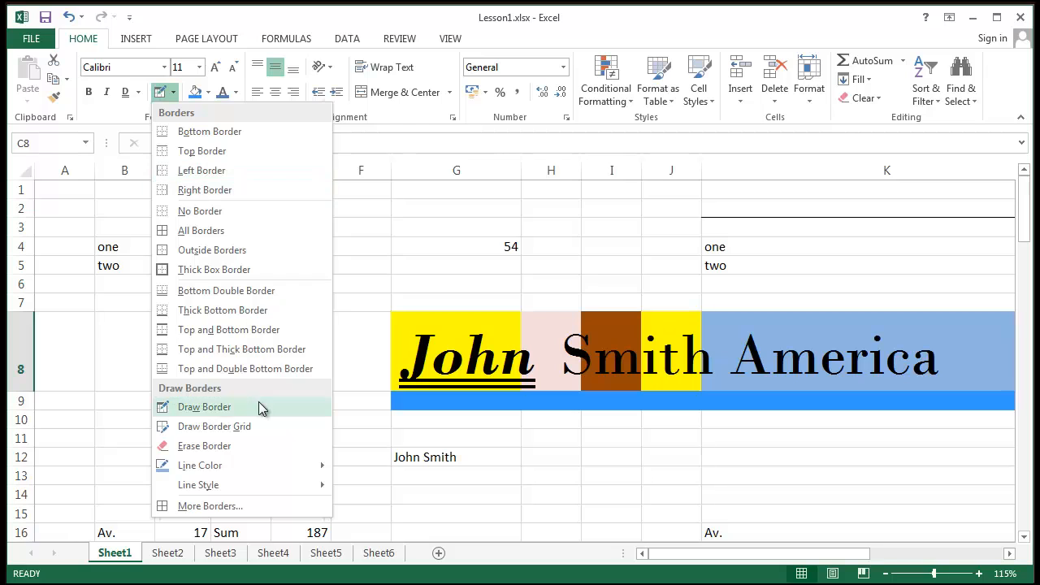
pyautogui.click(259, 447)
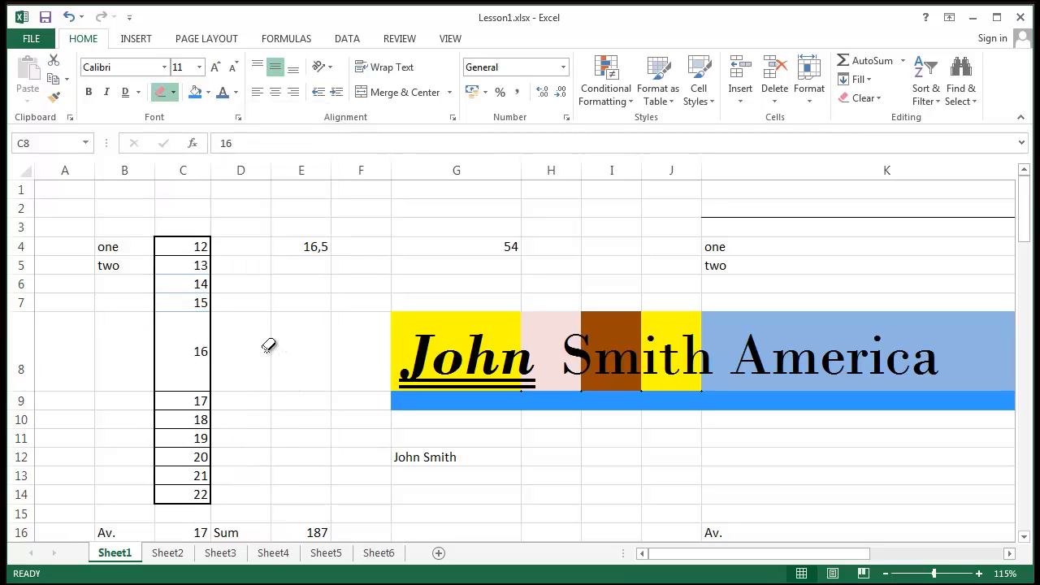
pyautogui.click(158, 339)
pyautogui.click(181, 410)
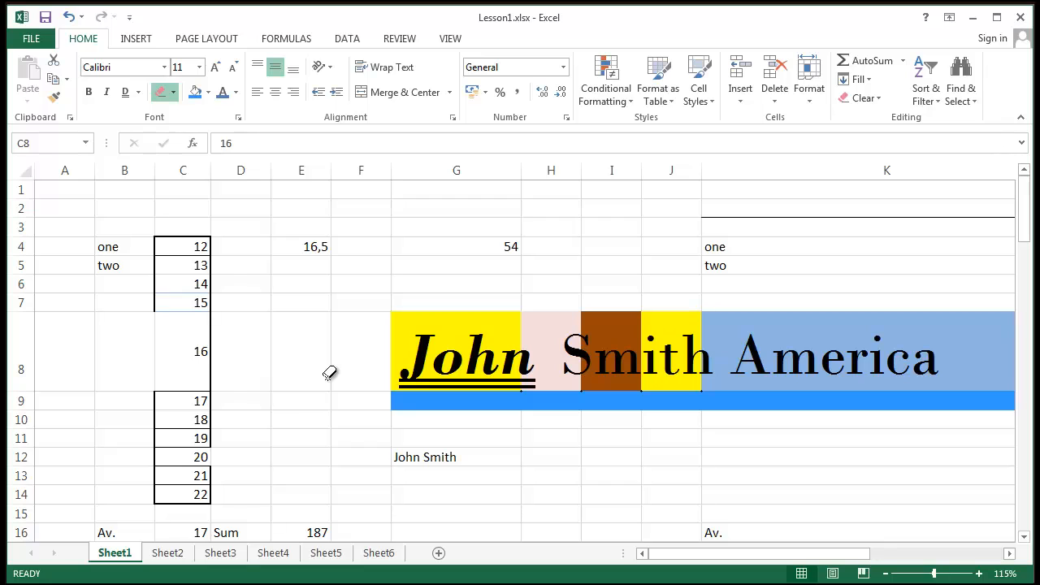
pyautogui.press('Escape')
# - Set the border line colour to red and draw C8's left edge and the line under C10
pyautogui.click(244, 331)
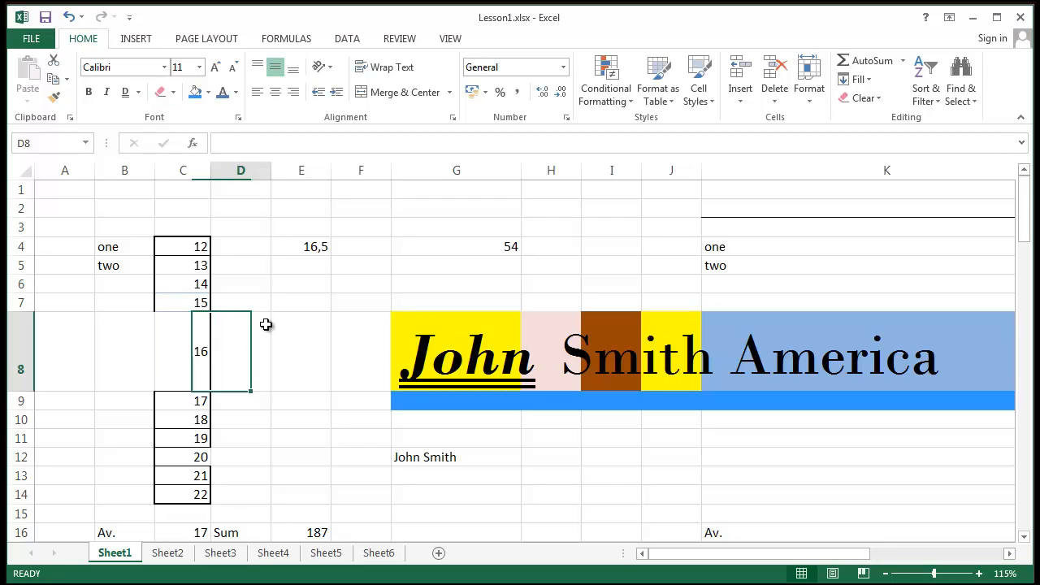
pyautogui.click(314, 281)
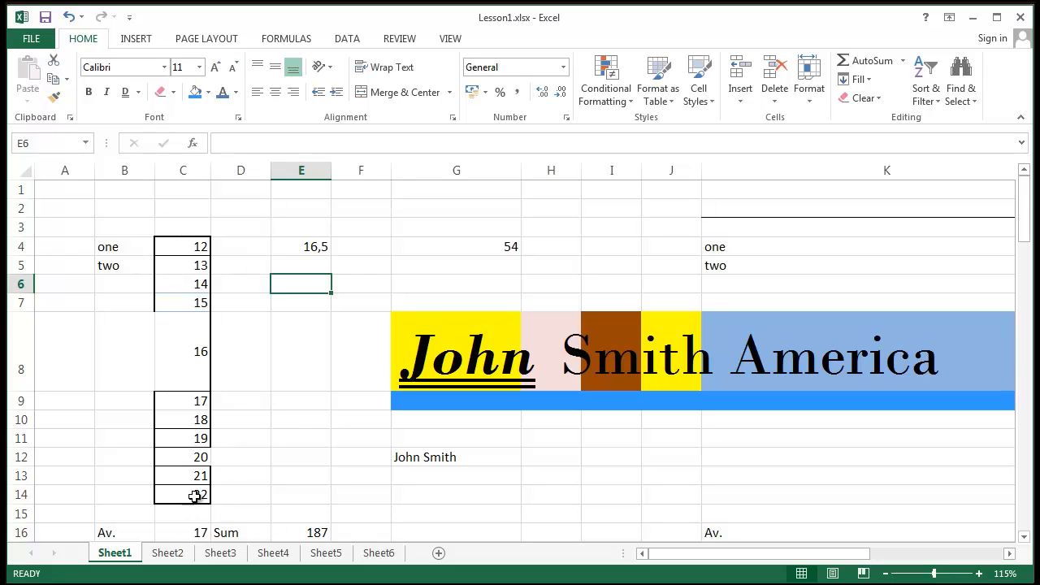
pyautogui.click(174, 93)
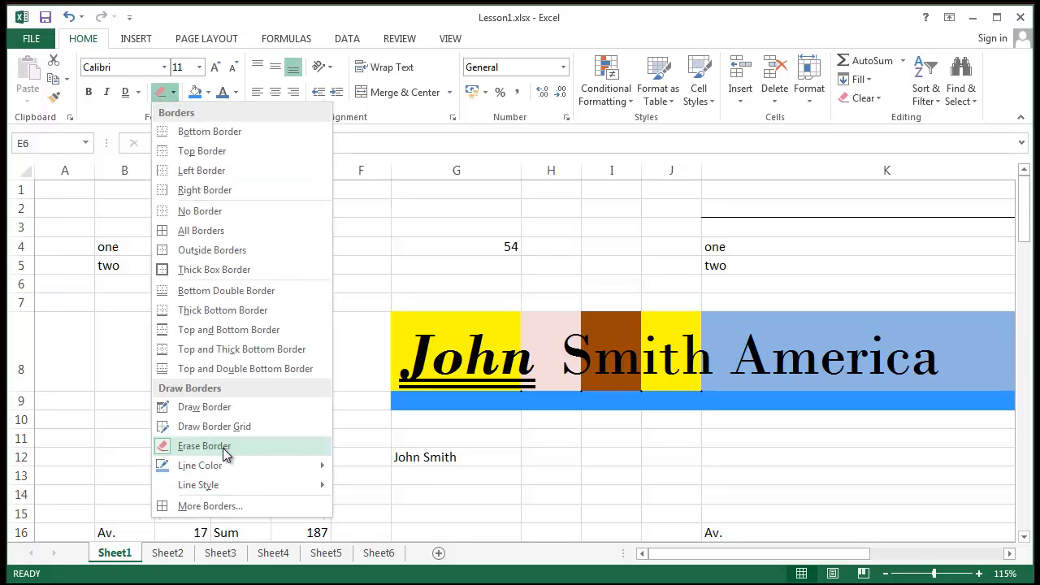
pyautogui.moveTo(213, 465)
pyautogui.click(340, 560)
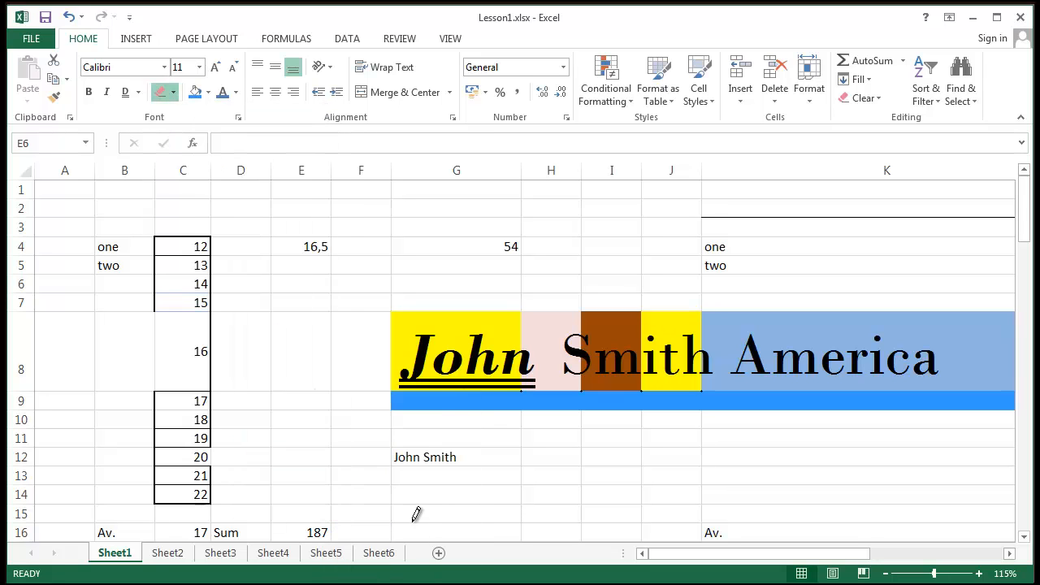
pyautogui.click(162, 335)
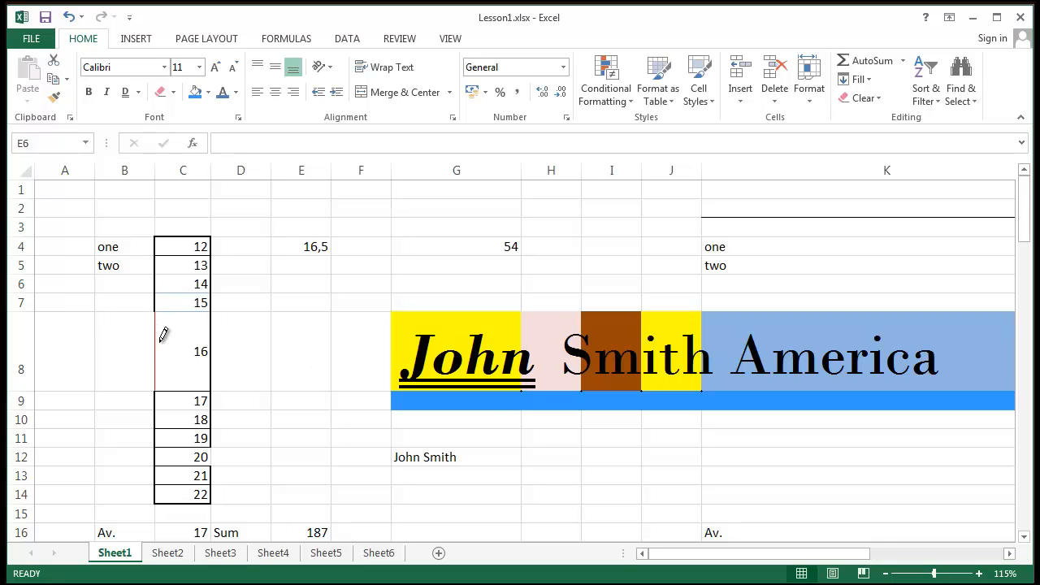
pyautogui.click(192, 426)
pyautogui.press('Escape')
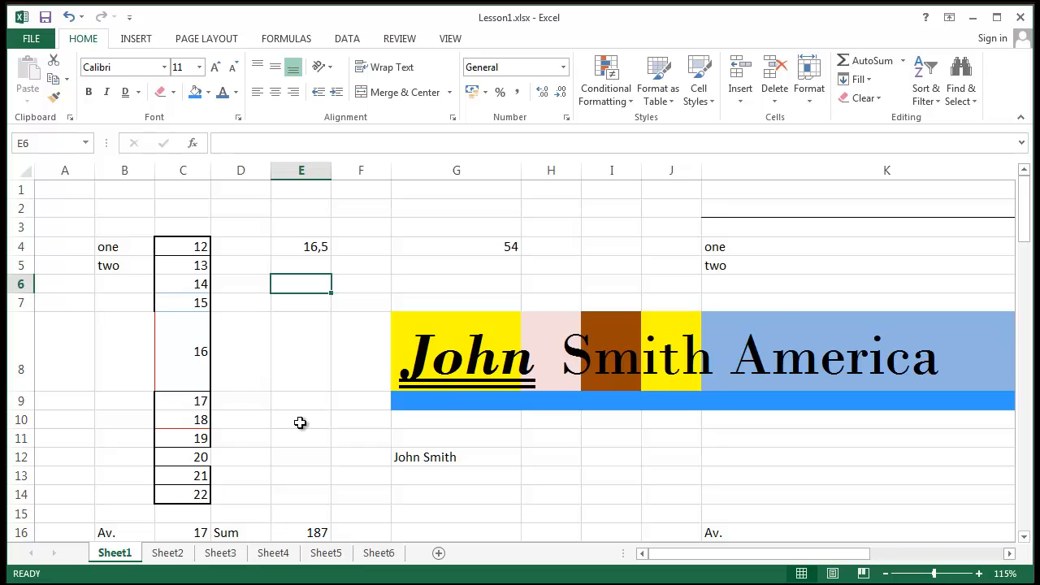
# - Select cells D4 through D15
pyautogui.click(300, 420)
pyautogui.click(237, 248)
pyautogui.moveTo(237, 247); pyautogui.dragTo(231, 517)
pyautogui.click(171, 92)
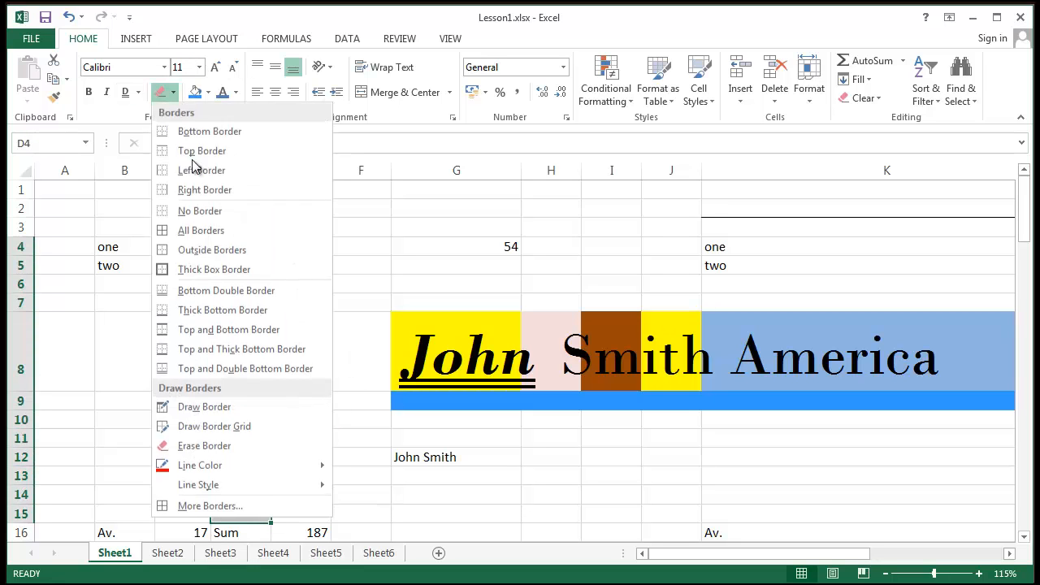
pyautogui.press('Escape')
pyautogui.click(353, 420)
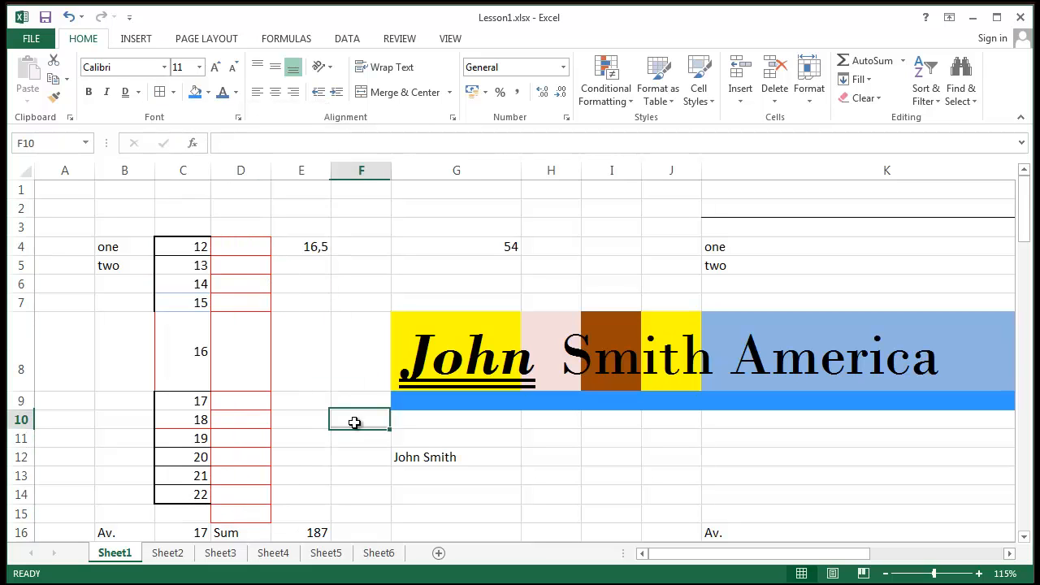
pyautogui.click(357, 456)
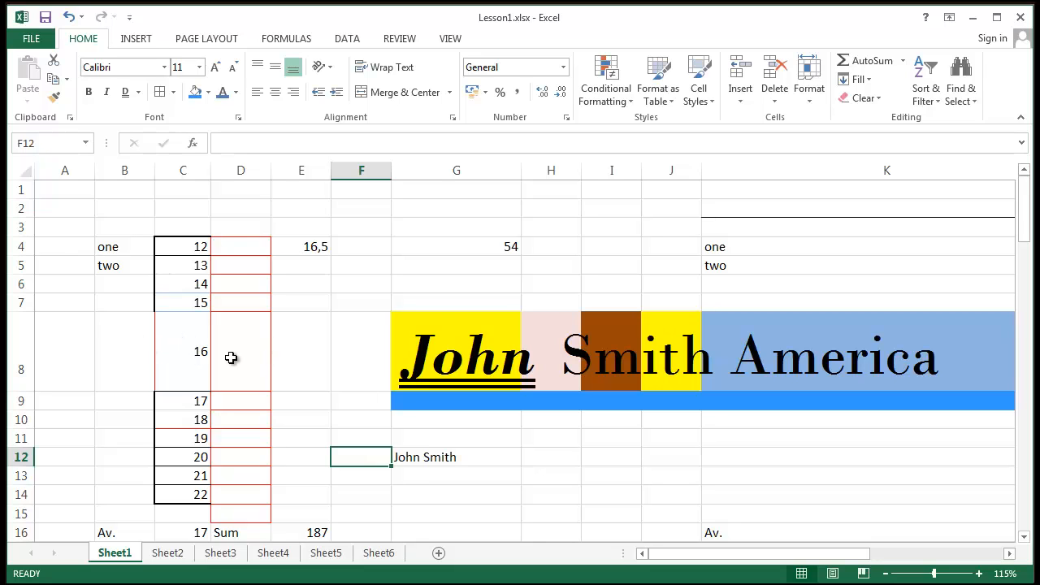
pyautogui.click(241, 515)
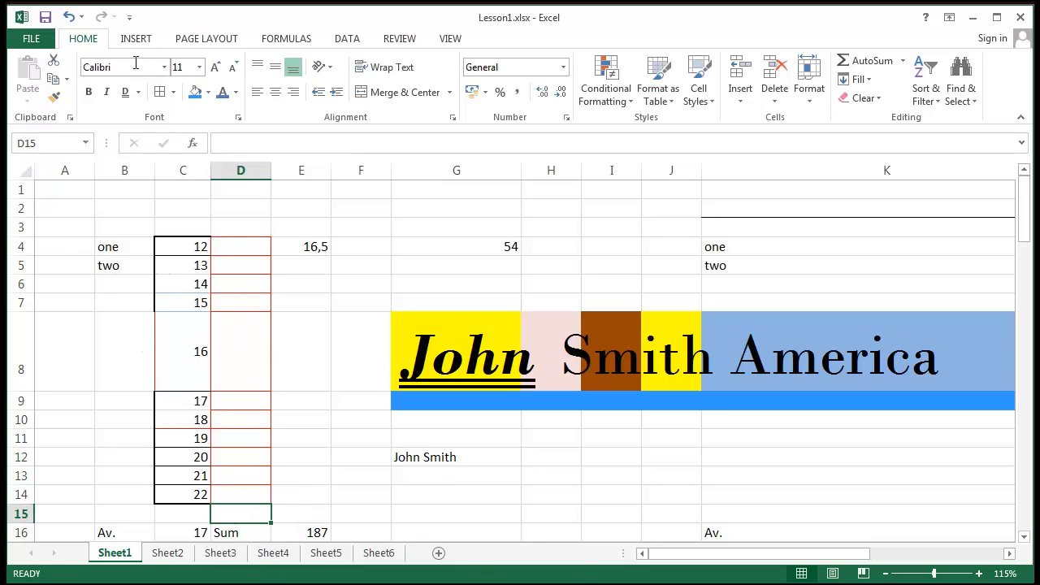
pyautogui.click(173, 92)
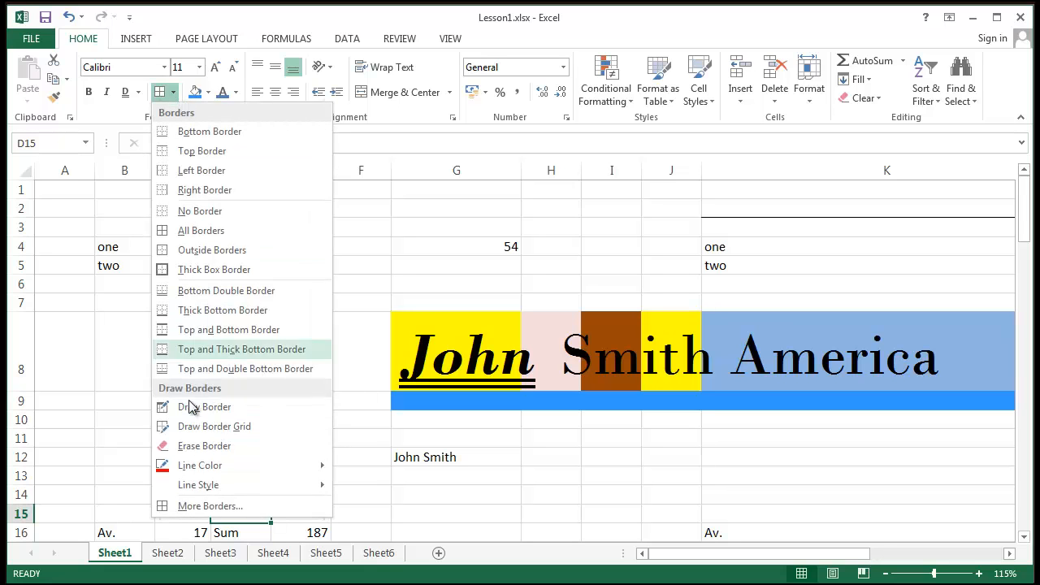
pyautogui.click(195, 446)
pyautogui.scroll(-1, 290, 464)
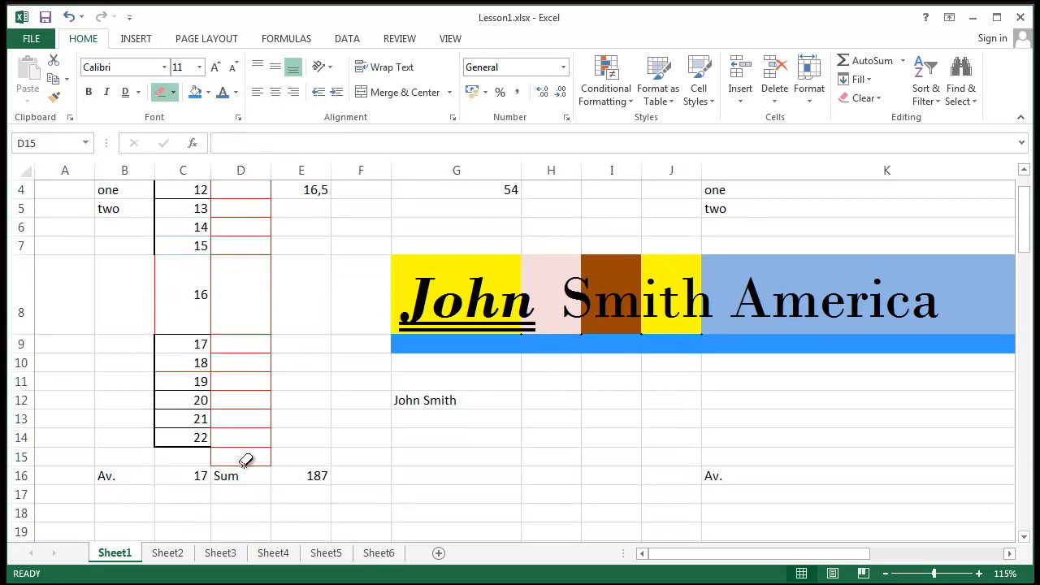
pyautogui.click(245, 461)
pyautogui.press('Escape')
pyautogui.click(309, 418)
pyautogui.scroll(1, 309, 456)
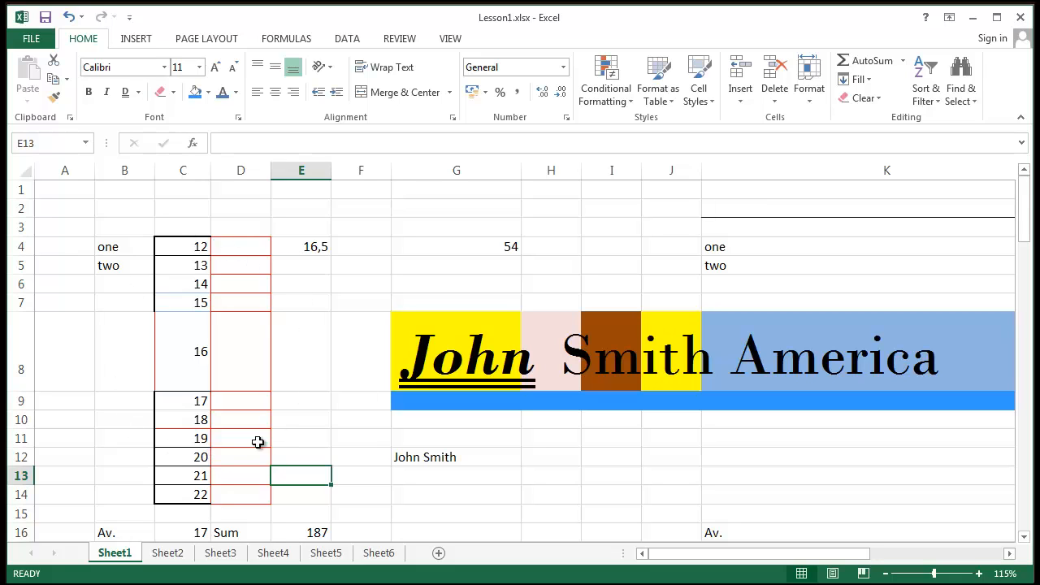
pyautogui.click(278, 325)
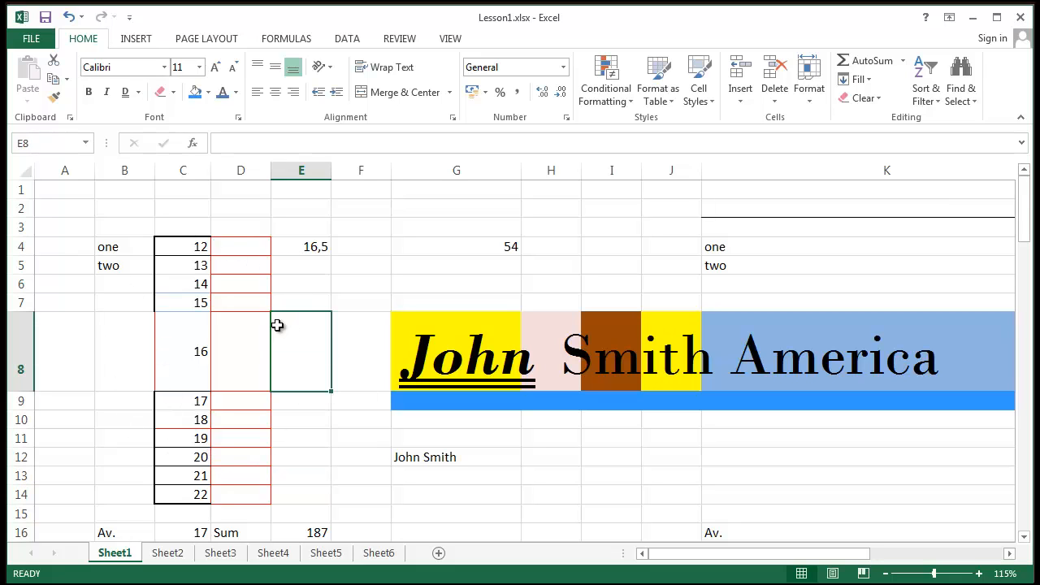
pyautogui.click(319, 284)
pyautogui.click(378, 244)
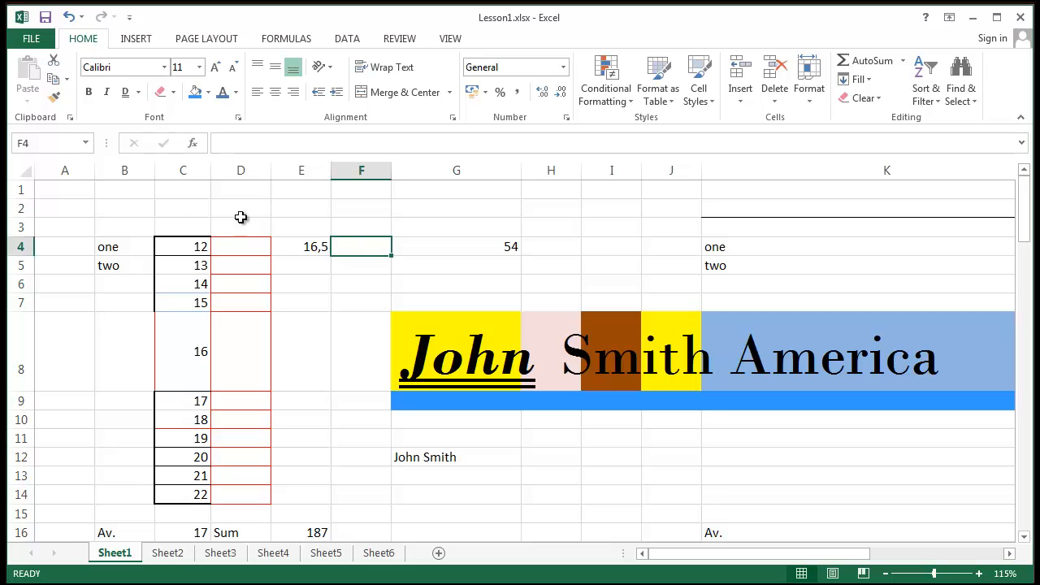
pyautogui.click(176, 209)
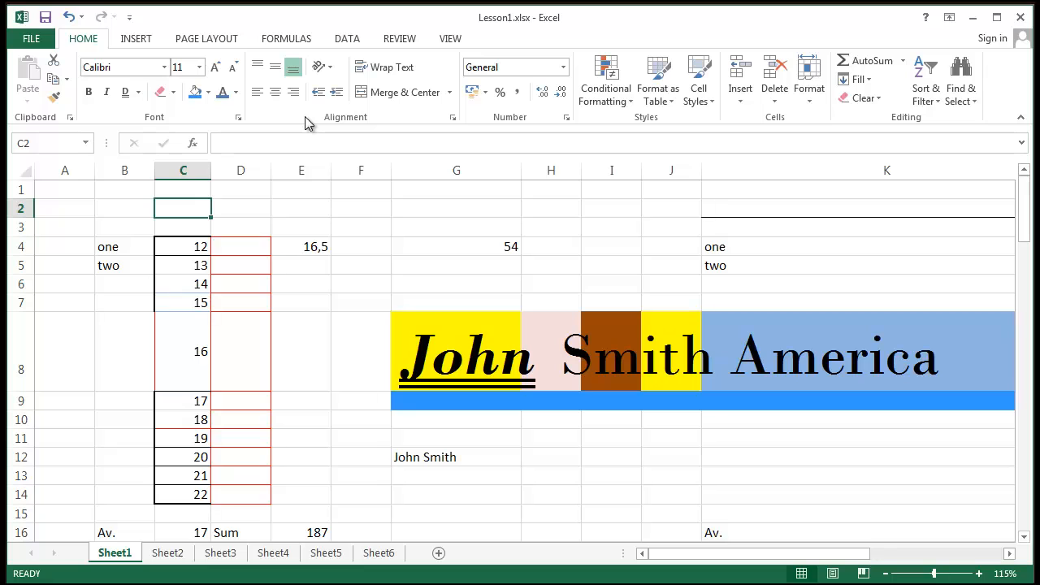
pyautogui.click(371, 263)
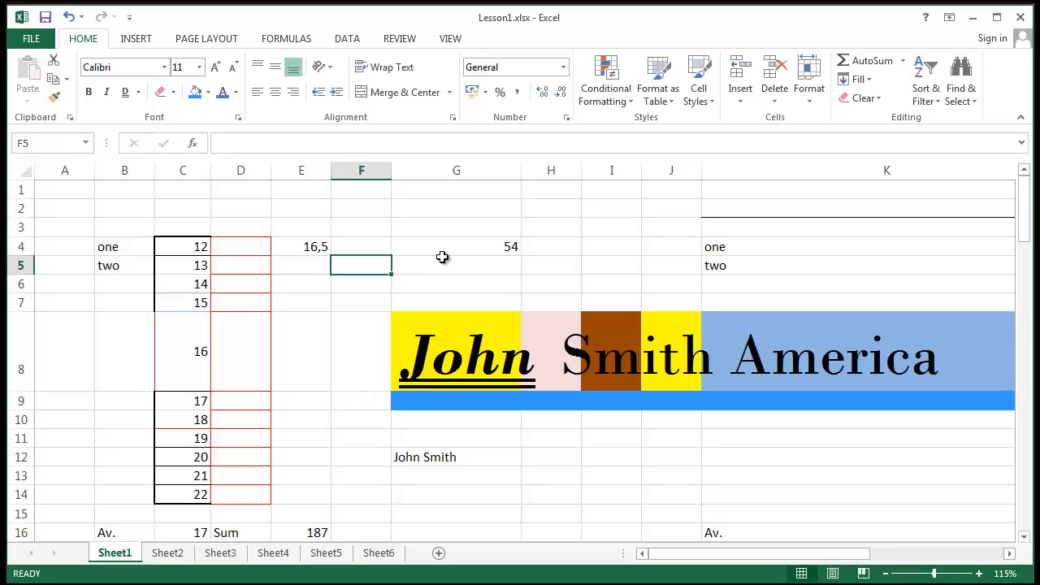
pyautogui.click(413, 244)
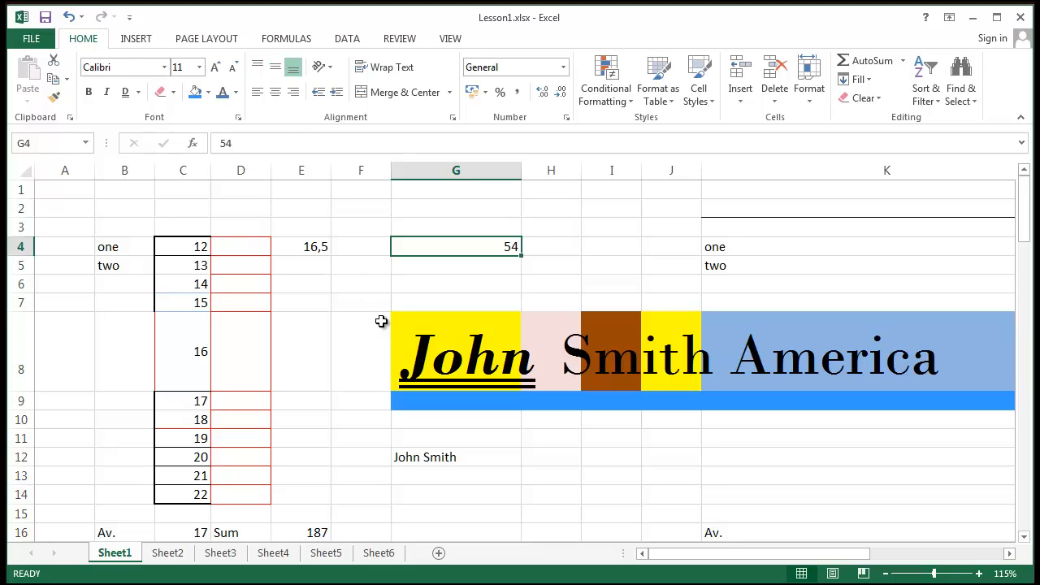
pyautogui.click(395, 360)
pyautogui.click(336, 355)
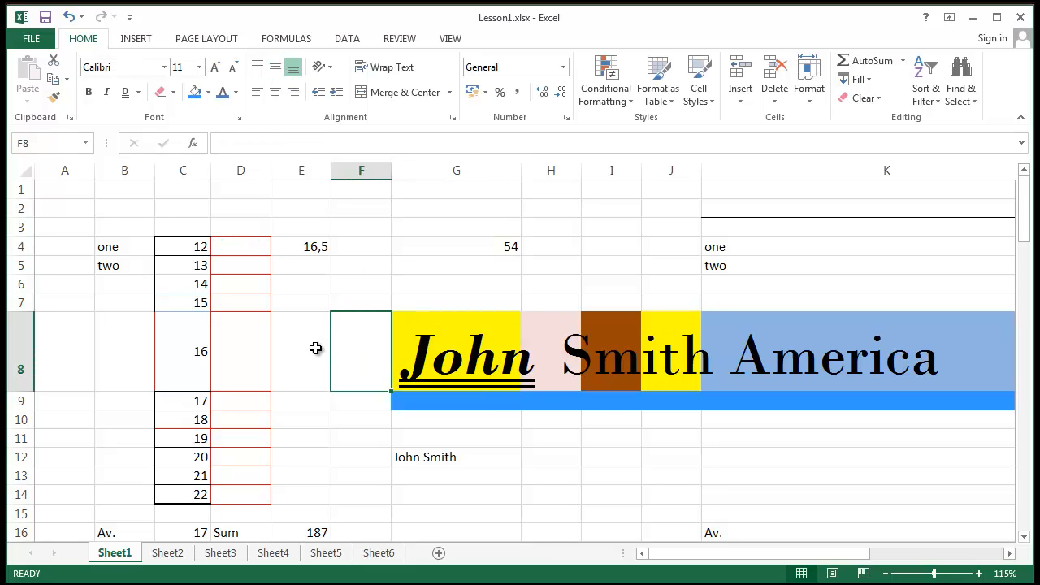
pyautogui.click(315, 348)
pyautogui.click(195, 353)
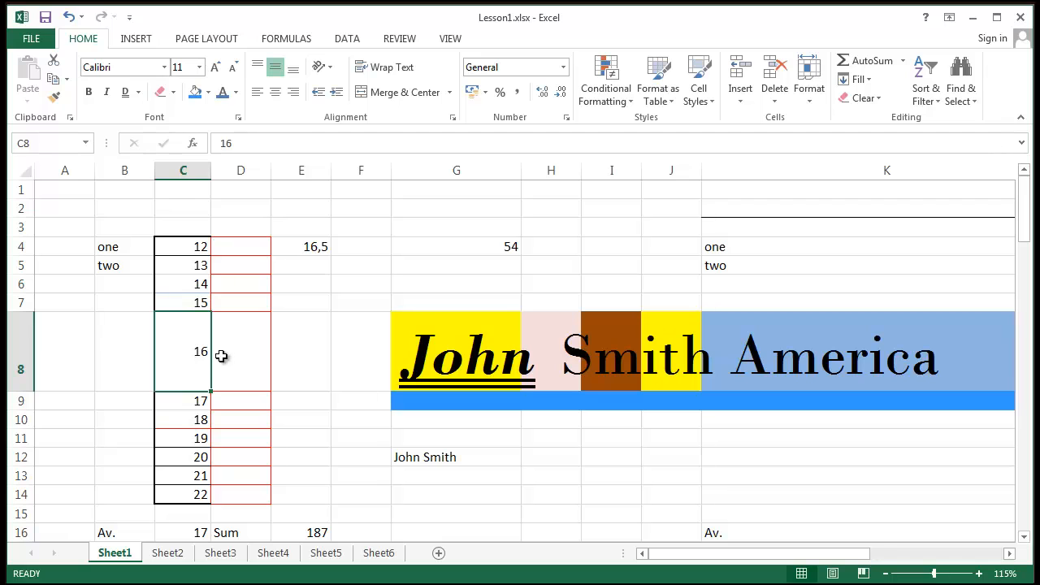
# - Shorten row 8 and top-align the 16 in C8
pyautogui.moveTo(28, 384); pyautogui.dragTo(33, 337)
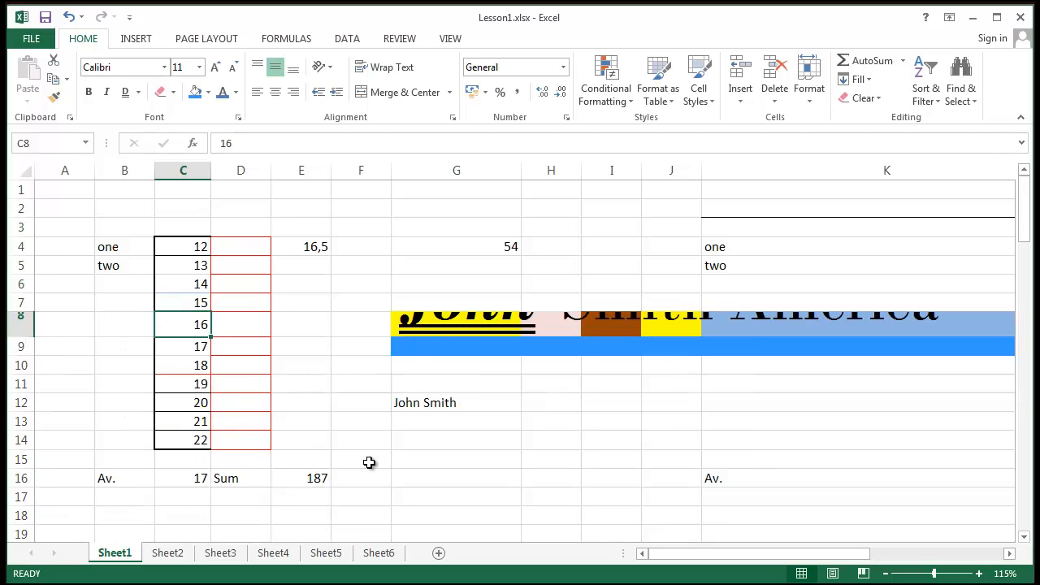
pyautogui.click(293, 68)
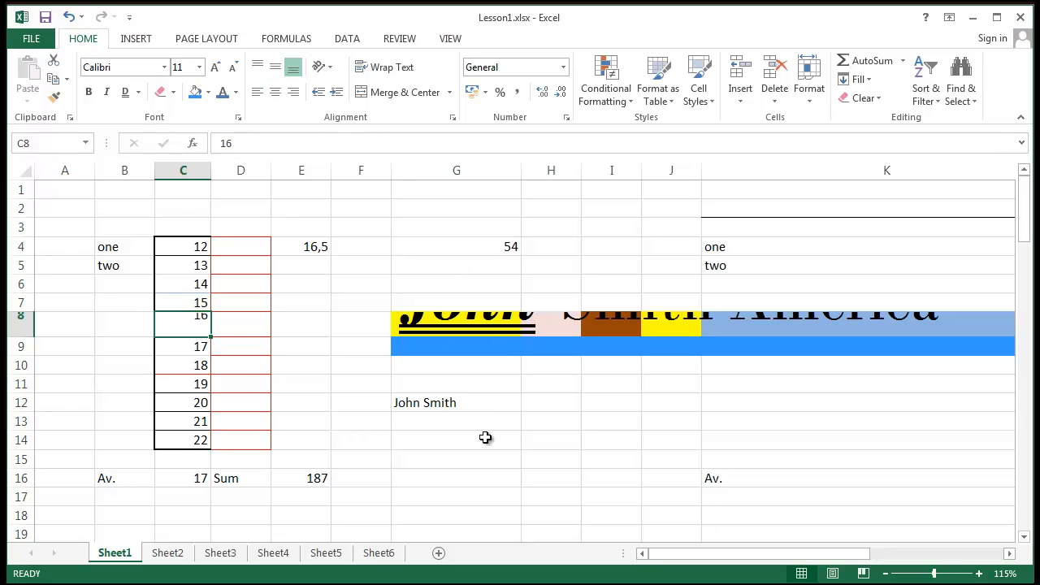
pyautogui.click(500, 458)
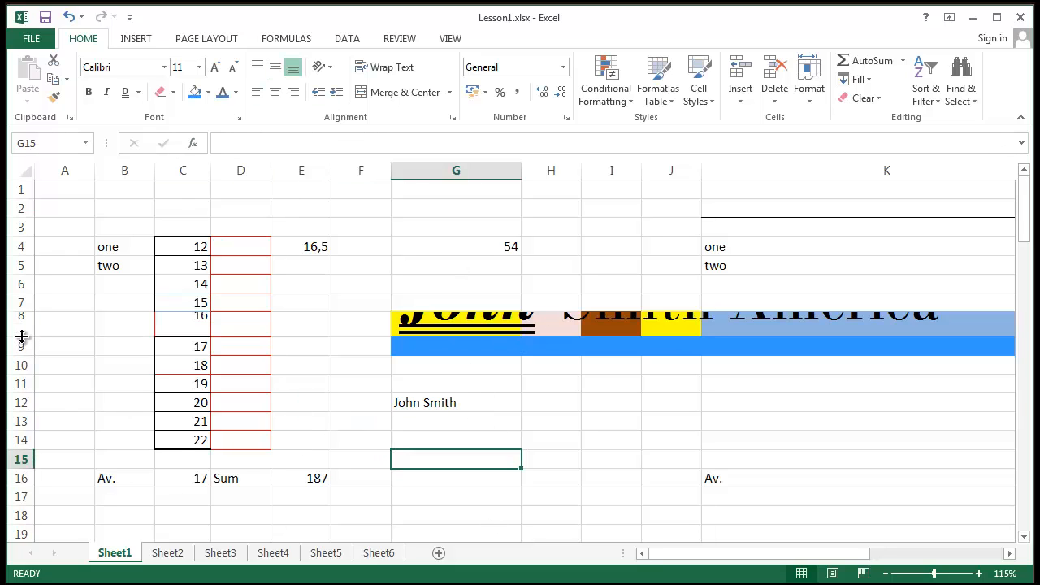
pyautogui.moveTo(22, 336); pyautogui.dragTo(37, 492)
pyautogui.click(620, 443)
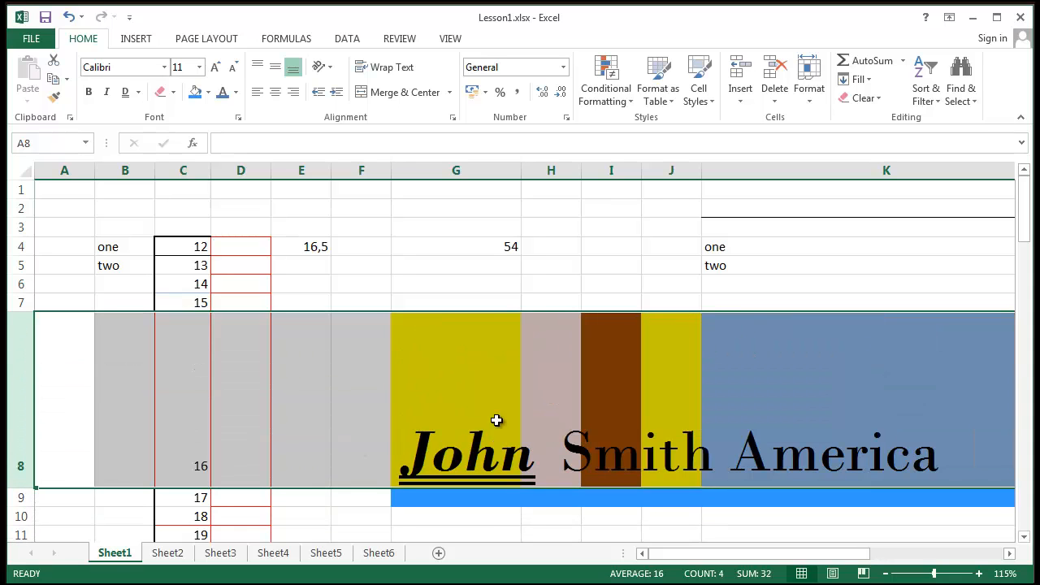
# - Make row 8 about 141.75 points tall and select the John Smith America banner cell
pyautogui.click(384, 252)
pyautogui.scroll(-1, 325, 333)
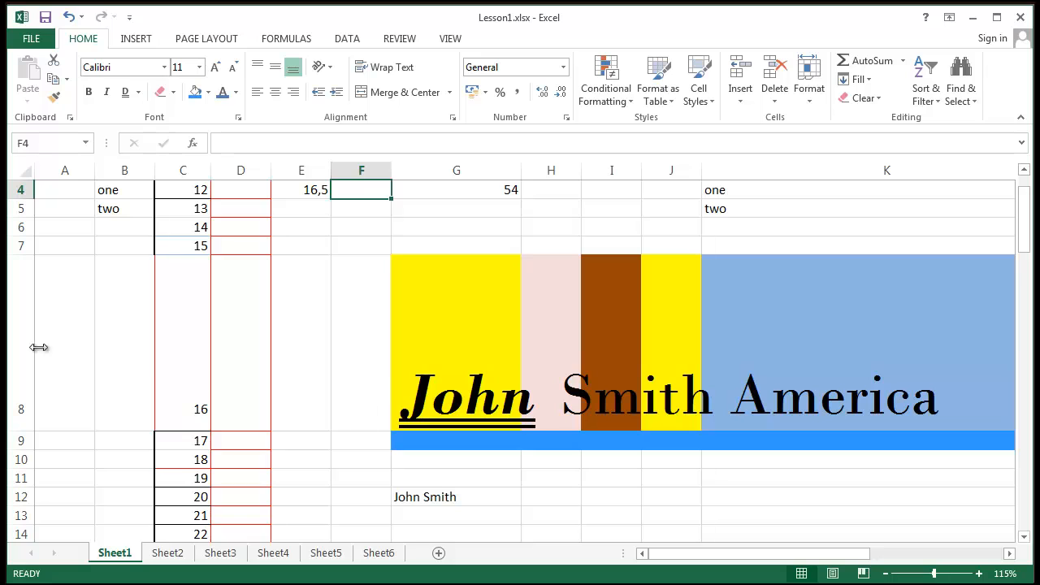
pyautogui.click(19, 329)
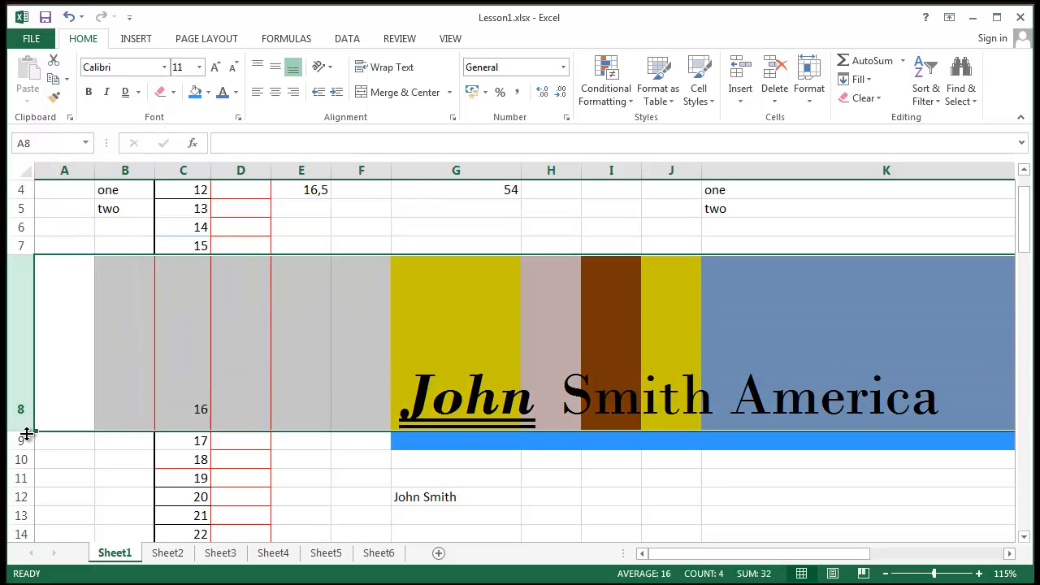
pyautogui.moveTo(27, 433); pyautogui.dragTo(26, 435)
pyautogui.click(756, 453)
pyautogui.click(441, 396)
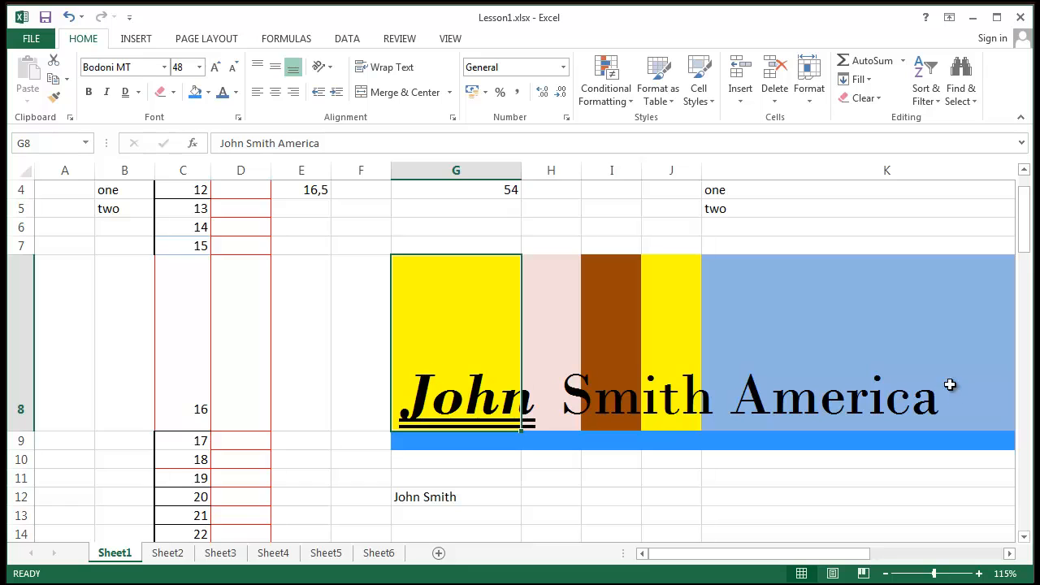
# - Middle Align the banner cells across row 8 vertically
pyautogui.moveTo(442, 392); pyautogui.dragTo(893, 426)
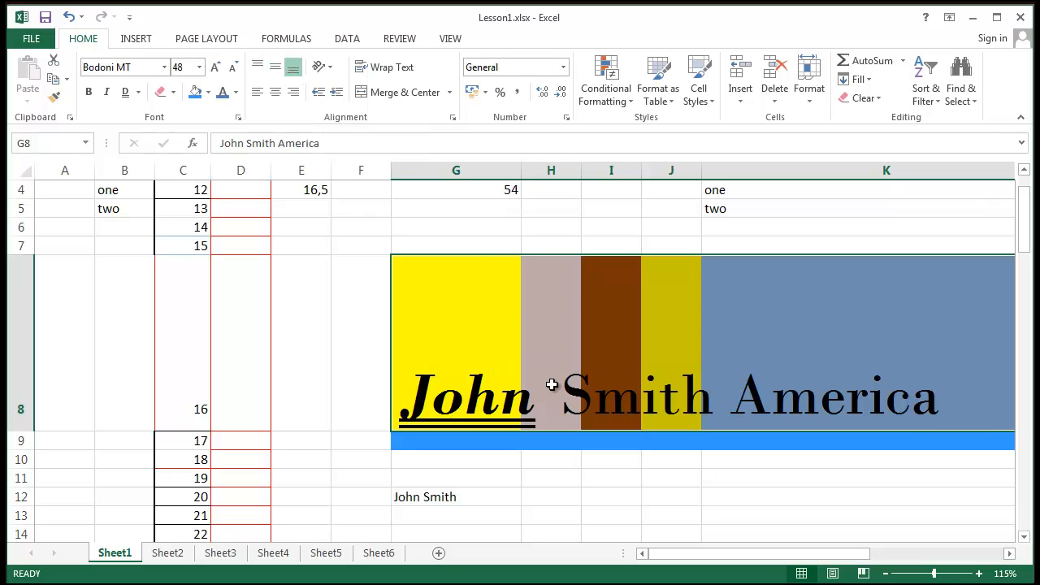
pyautogui.moveTo(441, 297)
pyautogui.mouseDown()
pyautogui.moveTo(420, 271)
pyautogui.moveTo(958, 299)
pyautogui.moveTo(751, 344)
pyautogui.mouseUp()
pyautogui.click(283, 70)
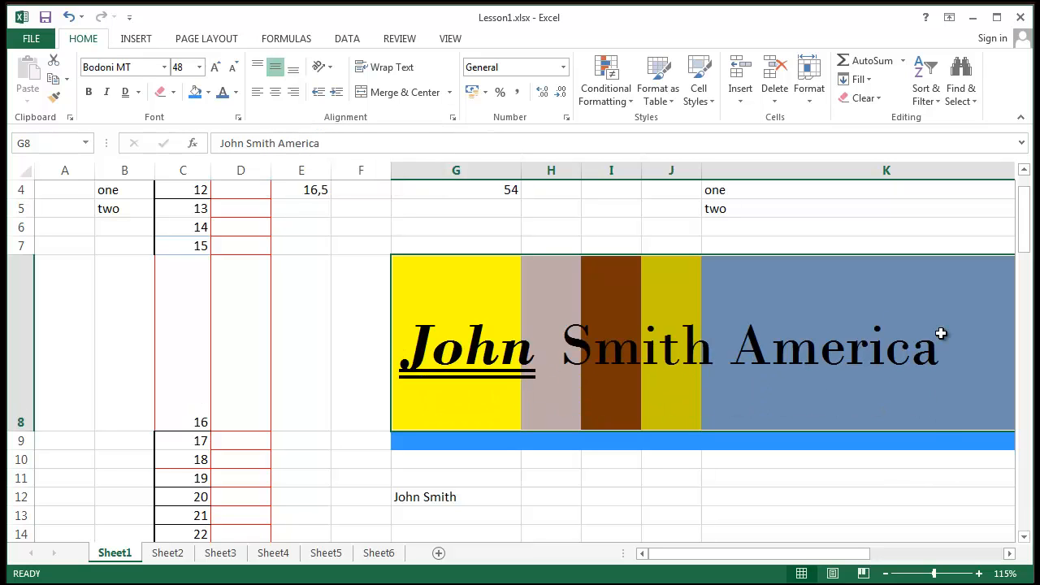
pyautogui.click(257, 69)
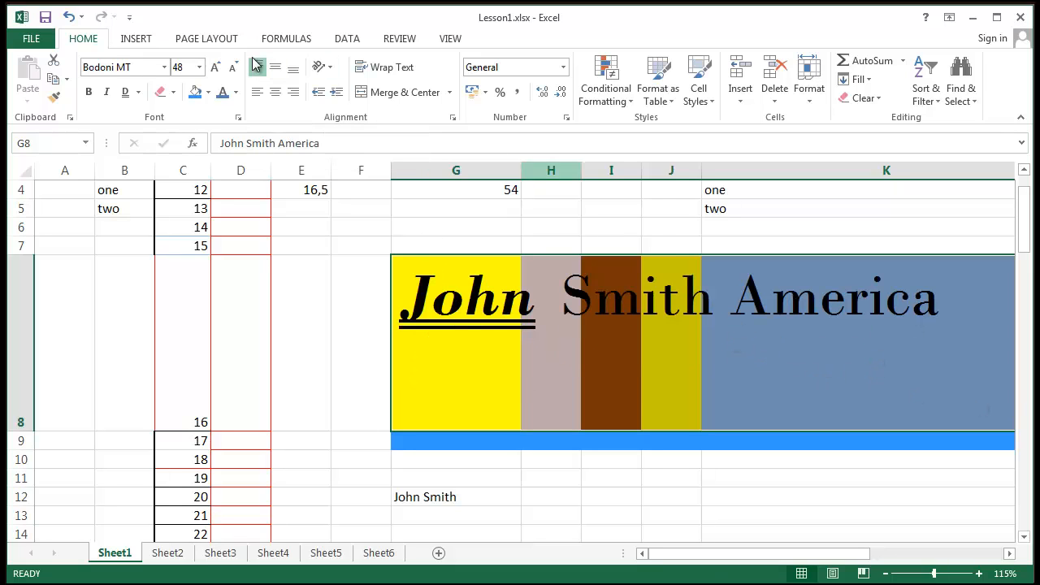
pyautogui.click(276, 68)
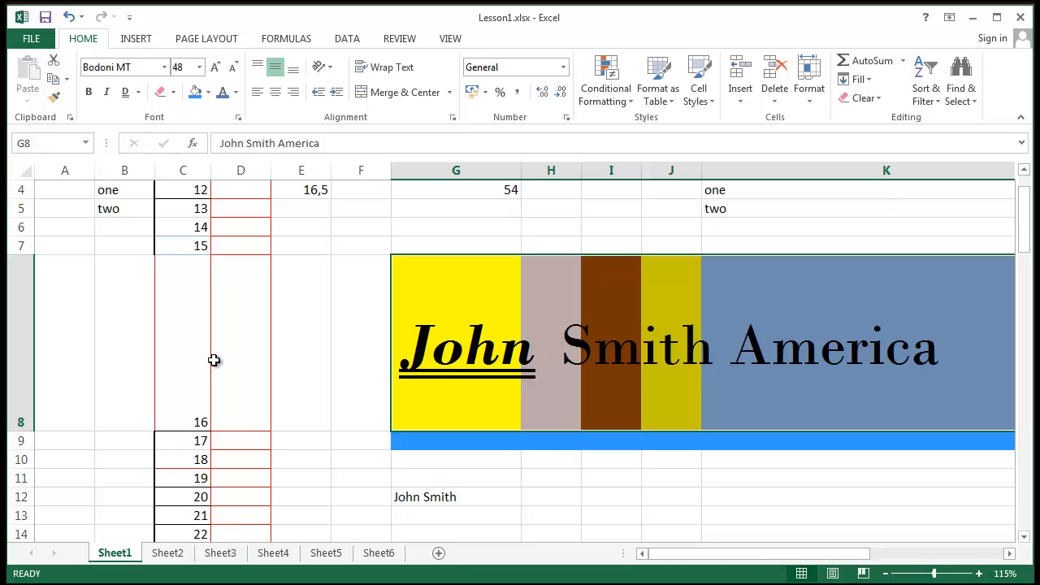
# - Middle Align the 16 in C8 vertically, then reselect the banner cell G8
pyautogui.click(179, 399)
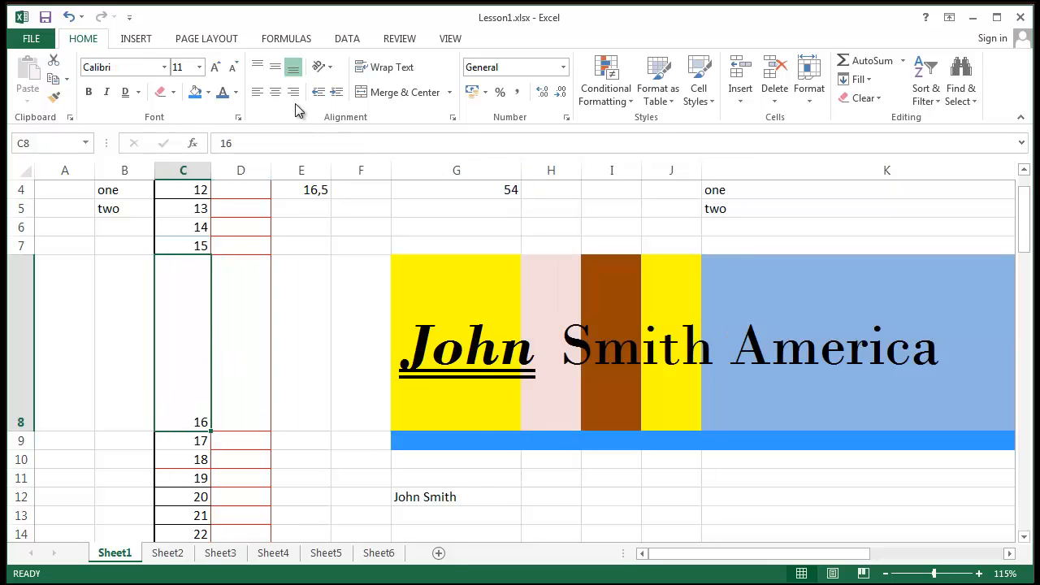
pyautogui.click(277, 77)
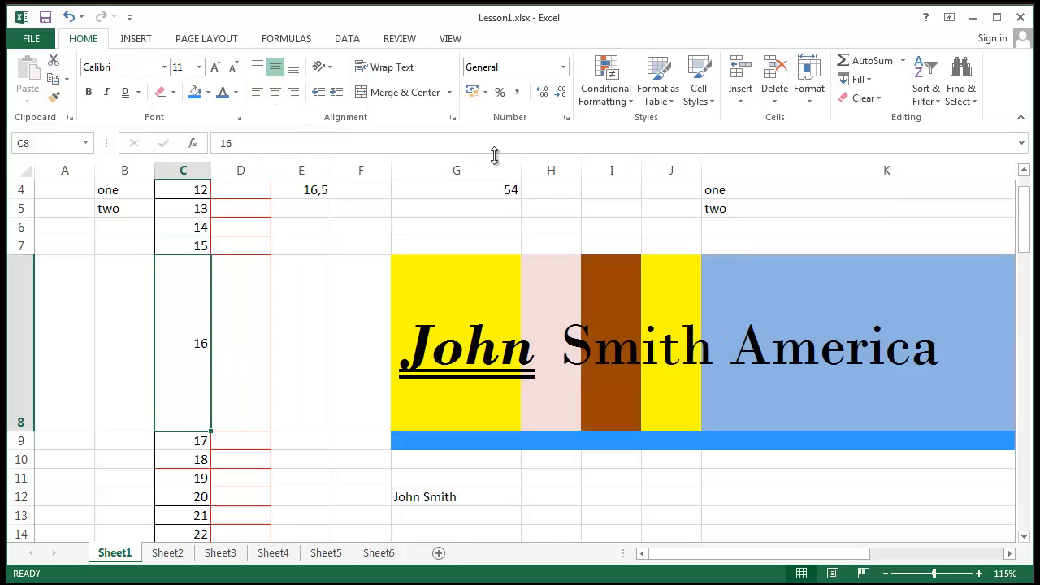
pyautogui.click(360, 327)
pyautogui.moveTo(419, 345); pyautogui.dragTo(864, 348)
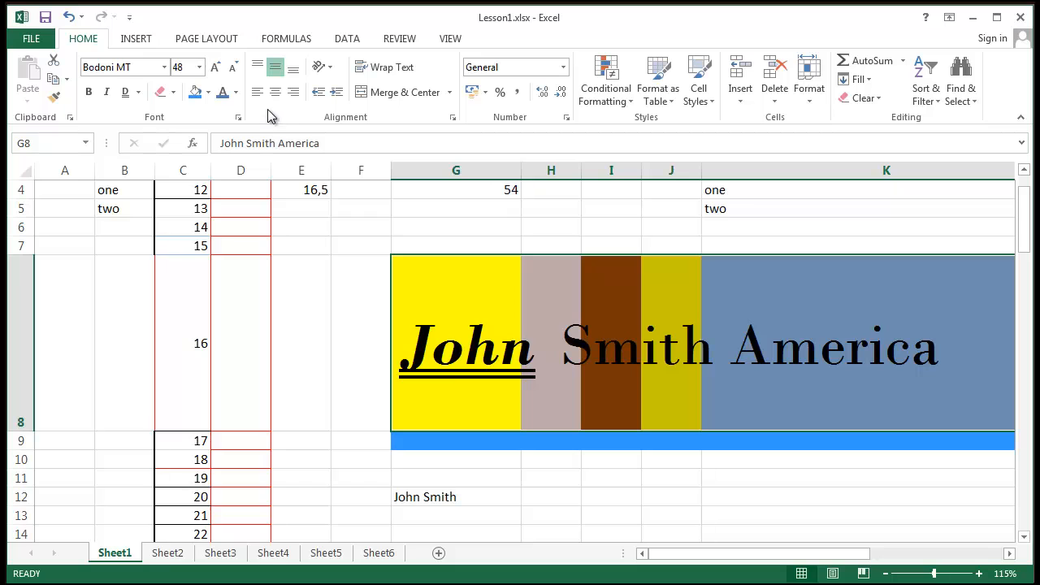
pyautogui.moveTo(750, 556); pyautogui.dragTo(816, 554)
pyautogui.click(533, 455)
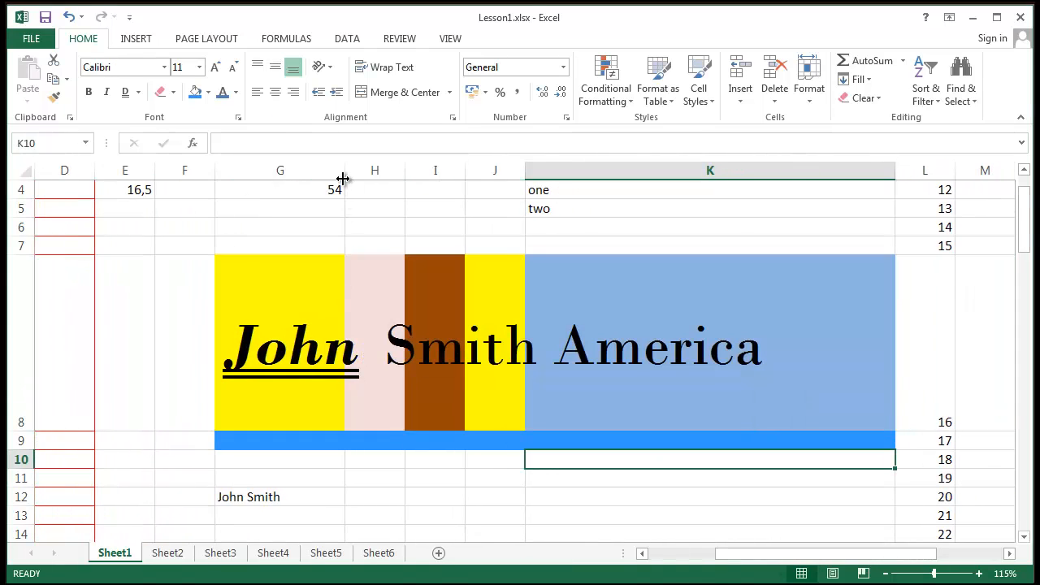
# - Widen column G so the whole banner fits in the yellow G8, then select G8
pyautogui.moveTo(345, 170); pyautogui.dragTo(984, 185)
pyautogui.moveTo(745, 556); pyautogui.dragTo(817, 572)
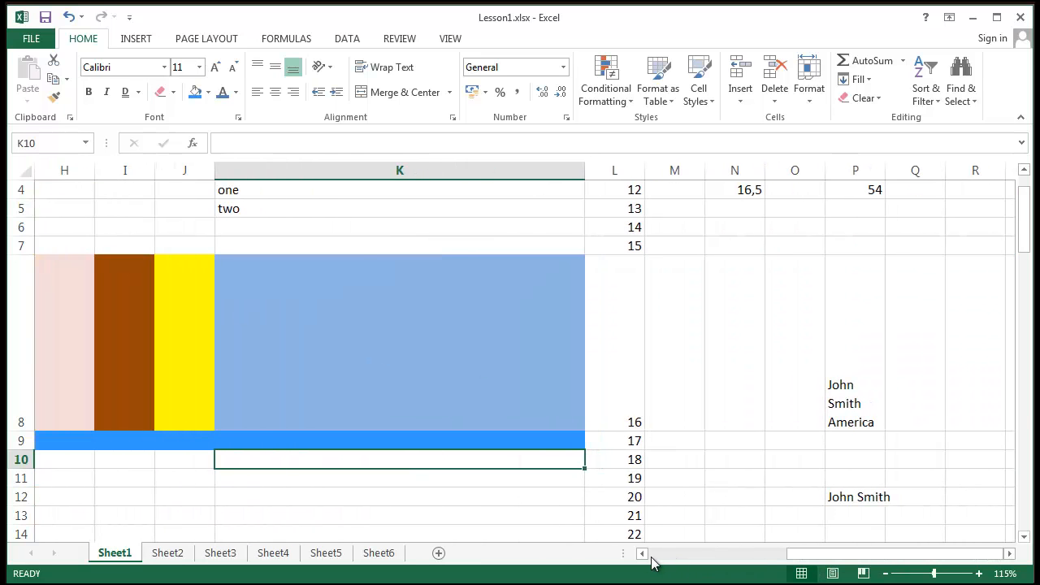
pyautogui.click(642, 553)
pyautogui.moveTo(803, 173); pyautogui.dragTo(920, 172)
pyautogui.click(723, 263)
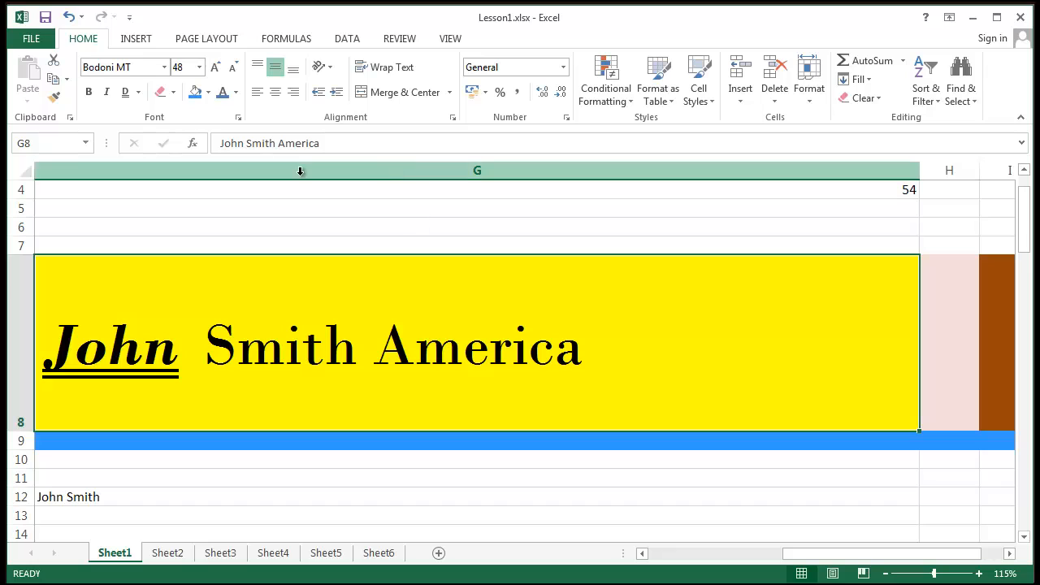
# - Try Left, Center and Right plus Top, Bottom and Middle alignment on the G8 banner
pyautogui.click(260, 93)
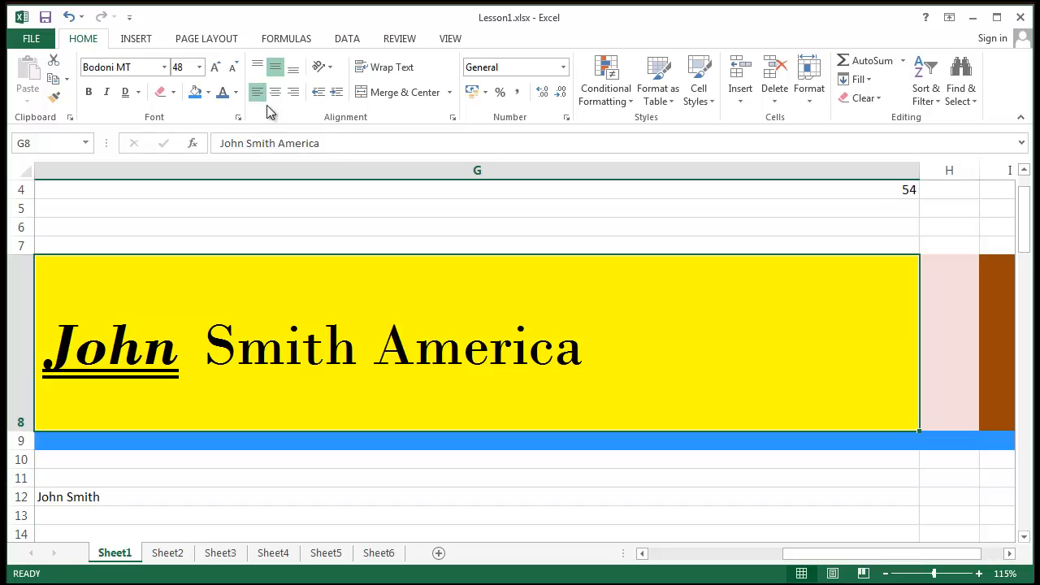
pyautogui.click(276, 93)
pyautogui.click(296, 99)
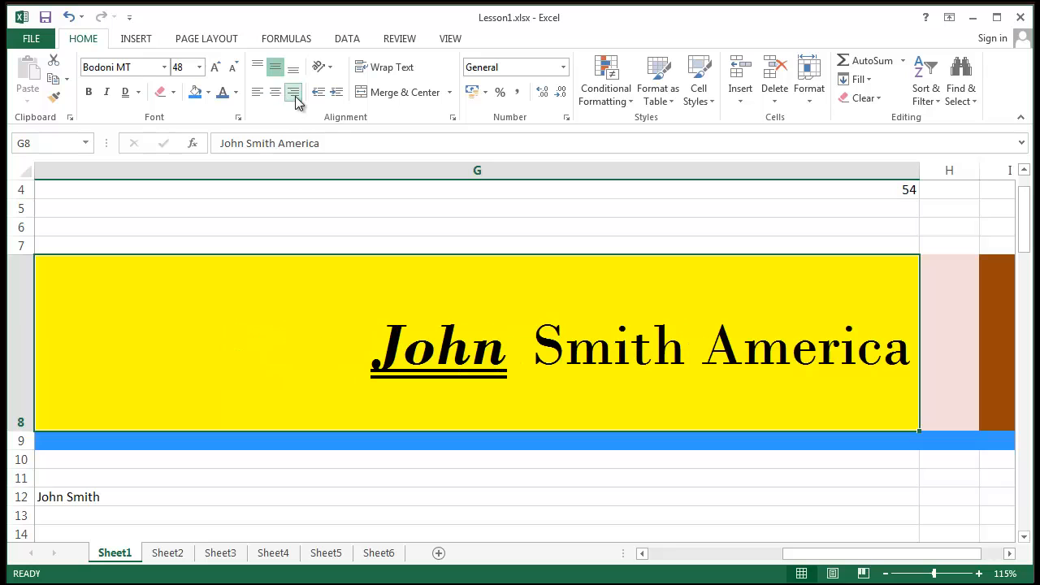
pyautogui.click(276, 93)
pyautogui.click(258, 93)
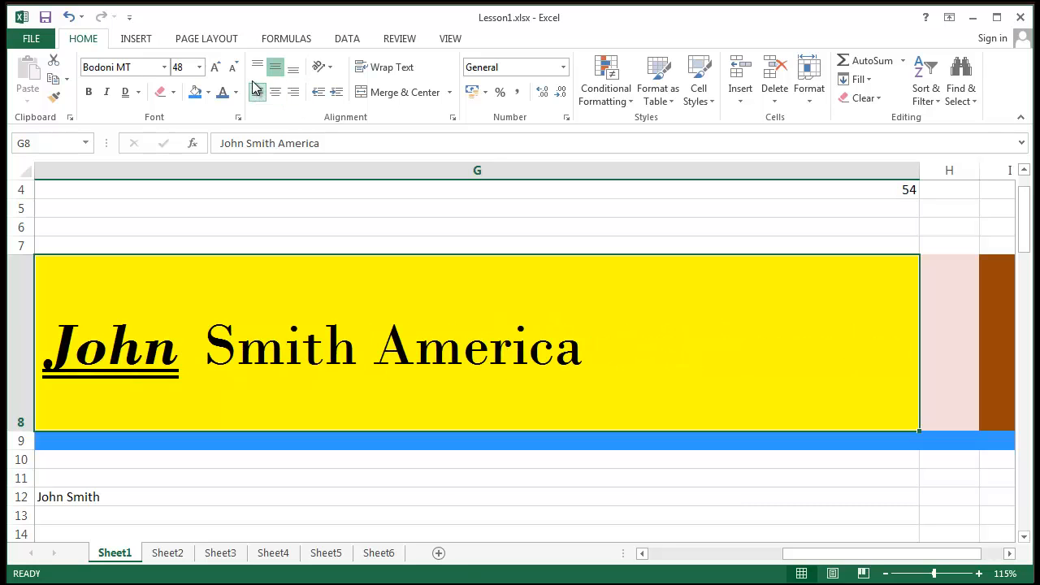
pyautogui.click(258, 68)
pyautogui.click(293, 68)
pyautogui.click(275, 68)
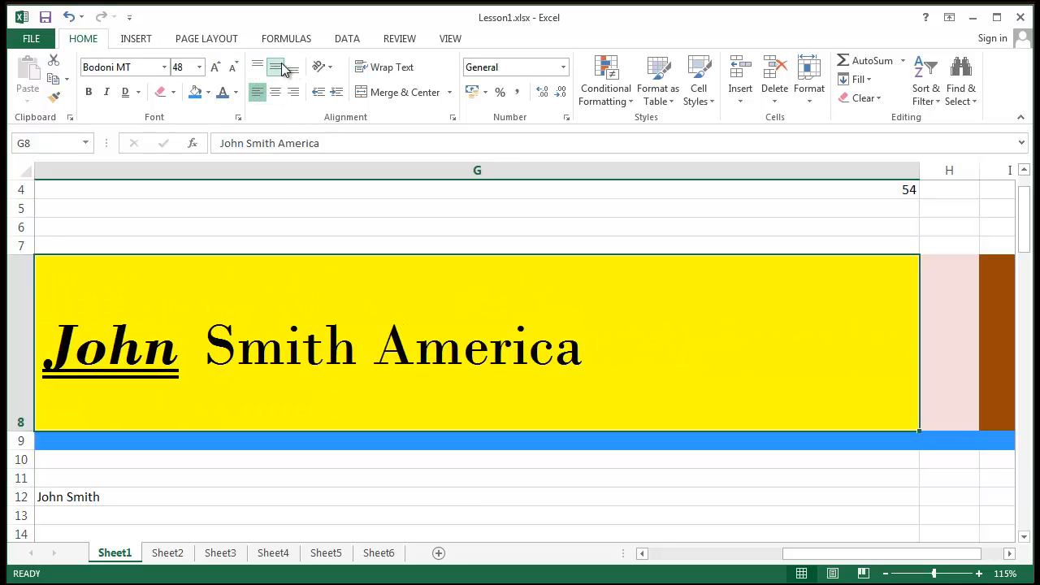
# - Settle the G8 banner on Middle vertical and Center horizontal alignment
pyautogui.click(257, 68)
pyautogui.click(293, 69)
pyautogui.click(275, 69)
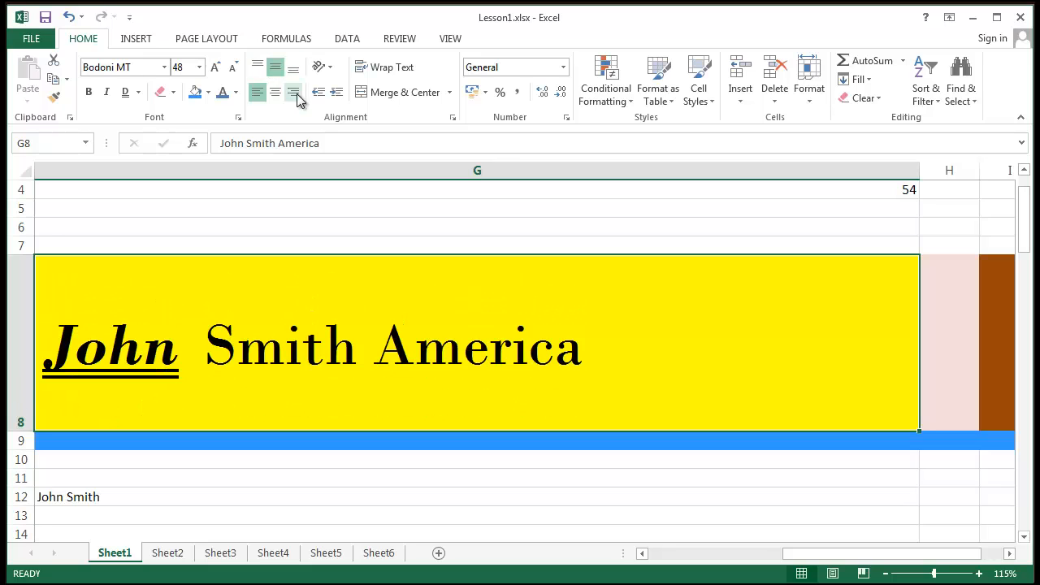
pyautogui.click(276, 93)
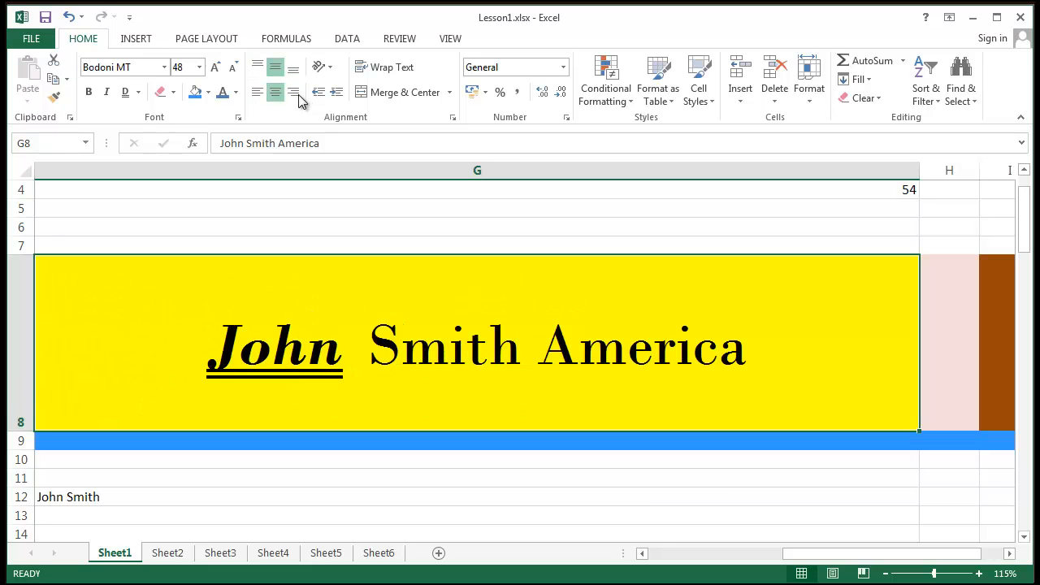
pyautogui.click(292, 93)
pyautogui.click(257, 92)
pyautogui.click(276, 93)
# - Narrow column G so the banner text spills into the neighbouring columns
pyautogui.moveTo(921, 172); pyautogui.dragTo(310, 239)
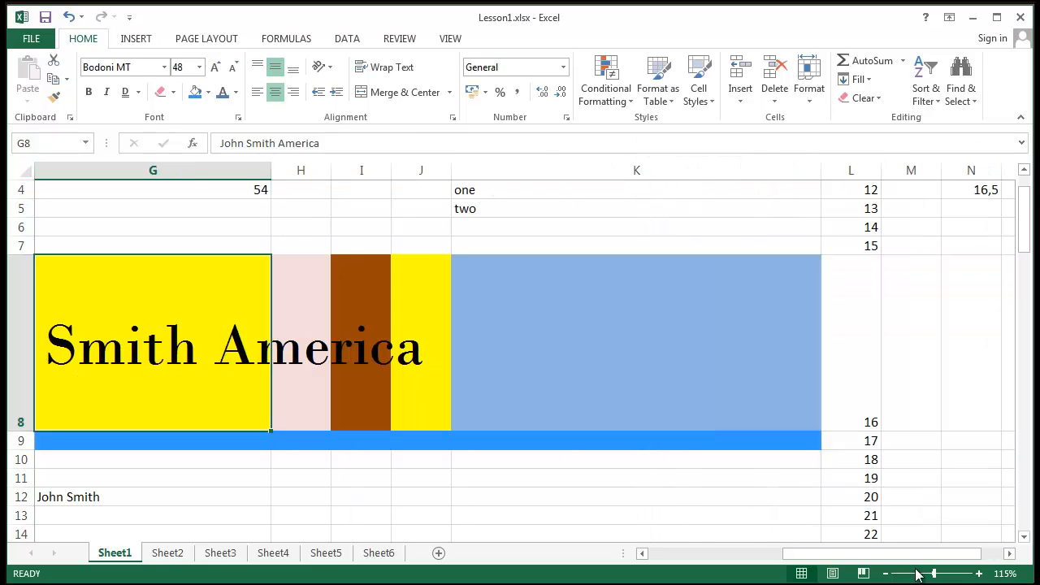
pyautogui.moveTo(905, 557); pyautogui.dragTo(681, 559)
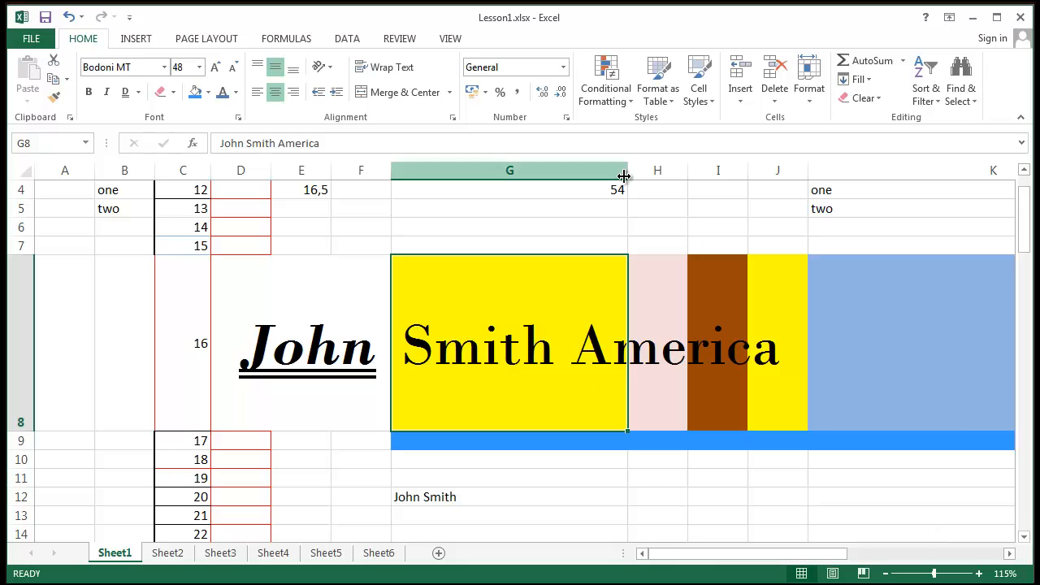
pyautogui.moveTo(626, 173); pyautogui.dragTo(485, 185)
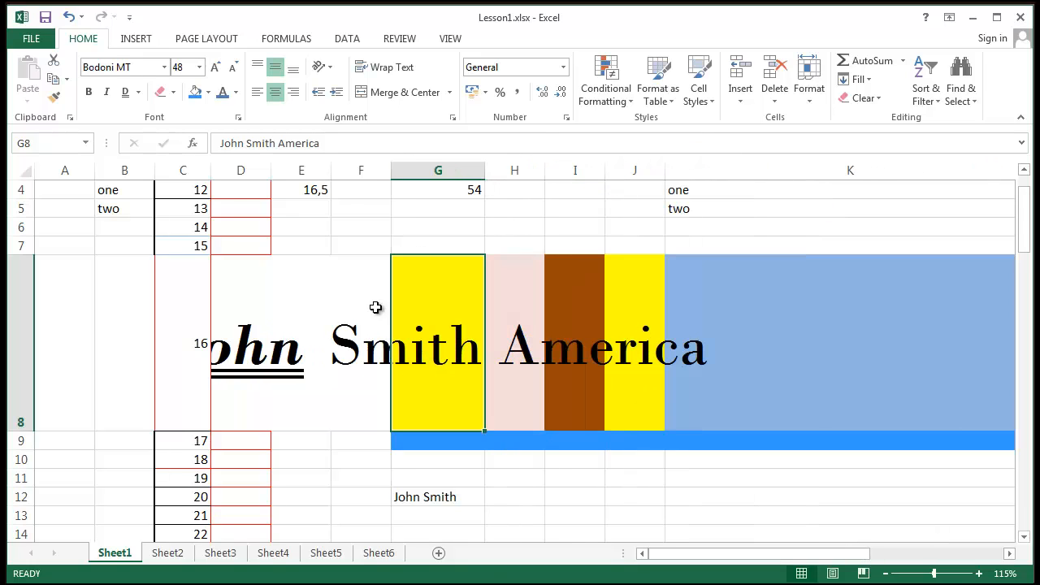
# - Right-align the John Smith America banner in G8, trying left alignment first
pyautogui.click(341, 366)
pyautogui.click(468, 387)
pyautogui.click(257, 92)
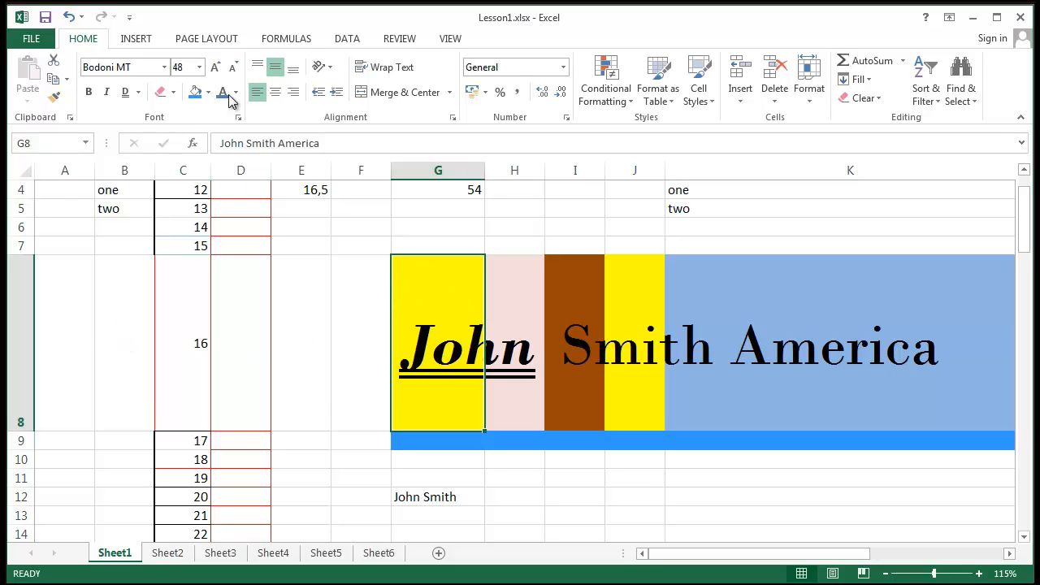
pyautogui.click(294, 95)
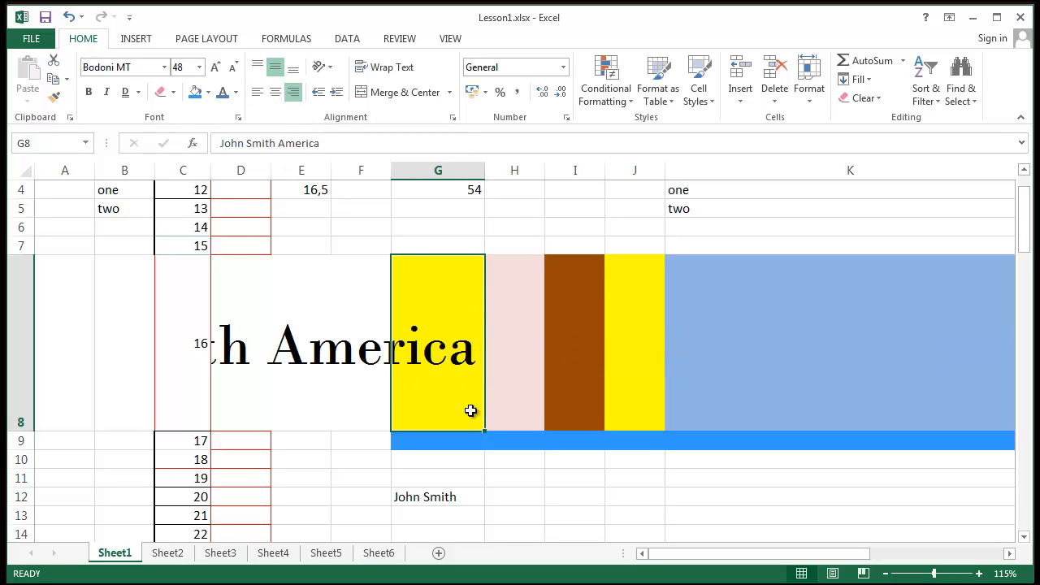
# - Center the banner, reduce its font size to 22, and shorten row 8 to fit
pyautogui.click(275, 96)
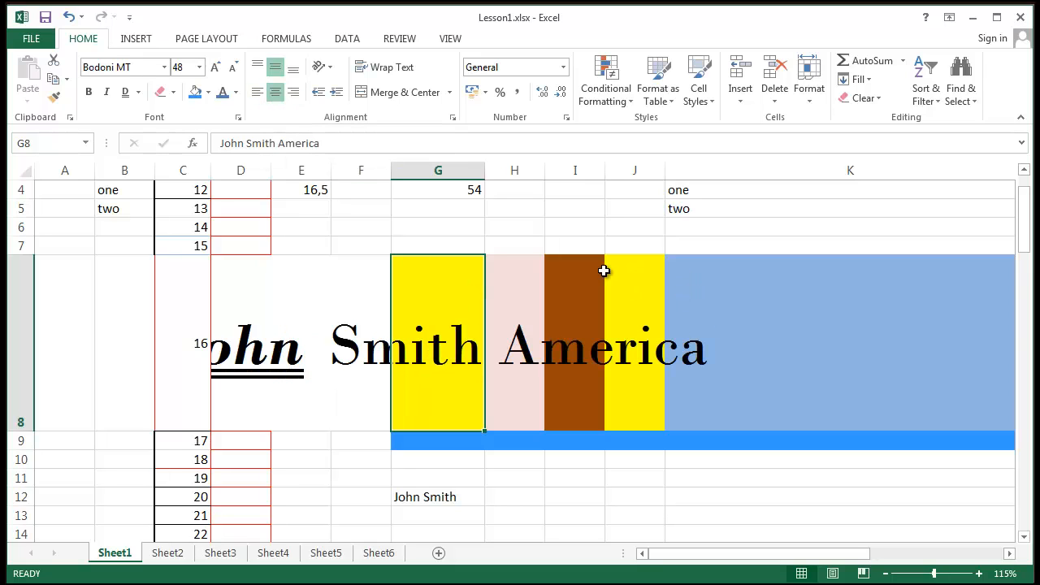
pyautogui.click(233, 67)
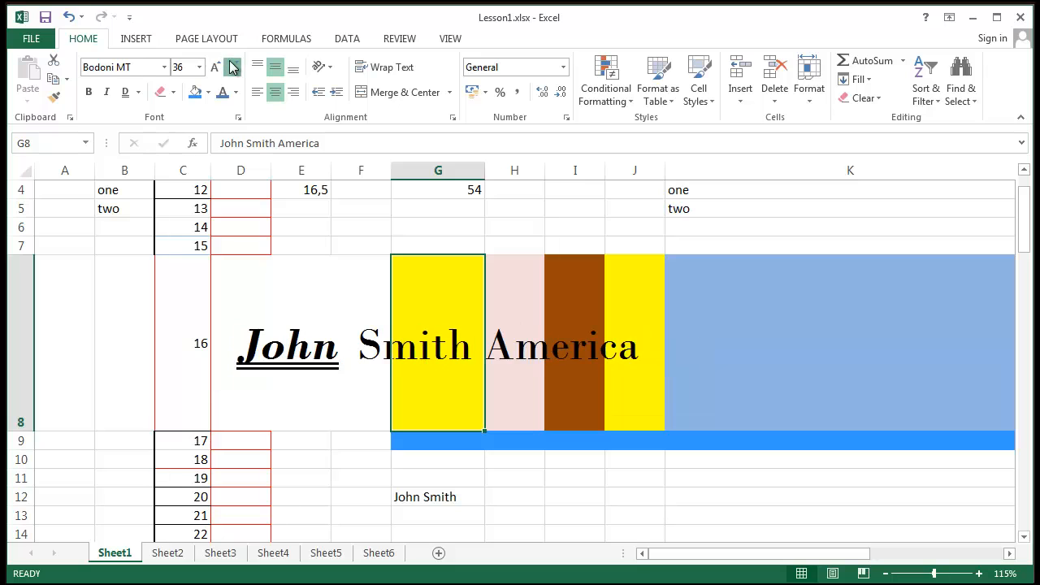
pyautogui.click(234, 67)
pyautogui.click(233, 66)
pyautogui.click(233, 67)
pyautogui.click(234, 67)
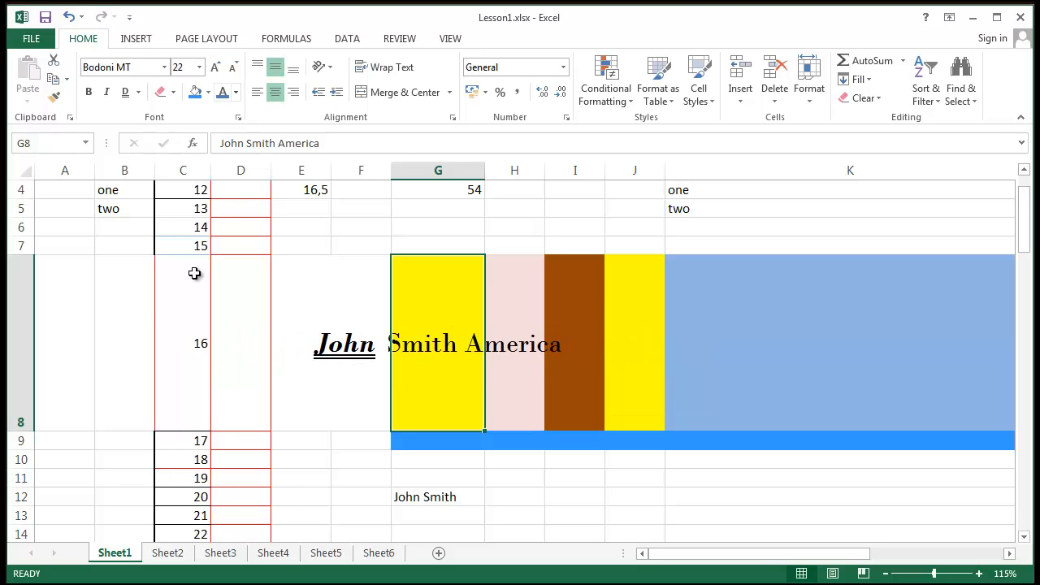
pyautogui.moveTo(21, 435); pyautogui.dragTo(32, 307)
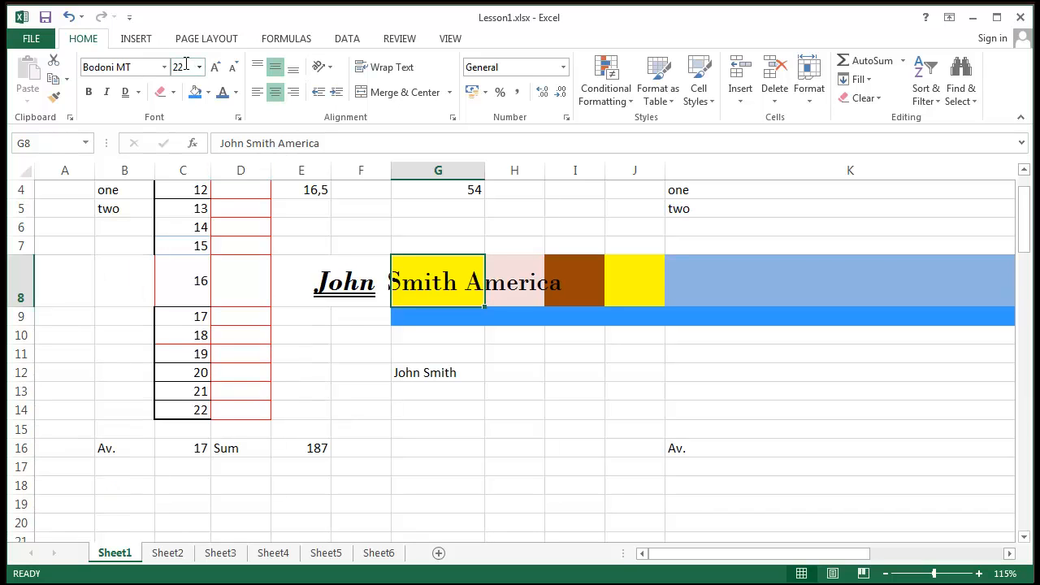
pyautogui.click(585, 393)
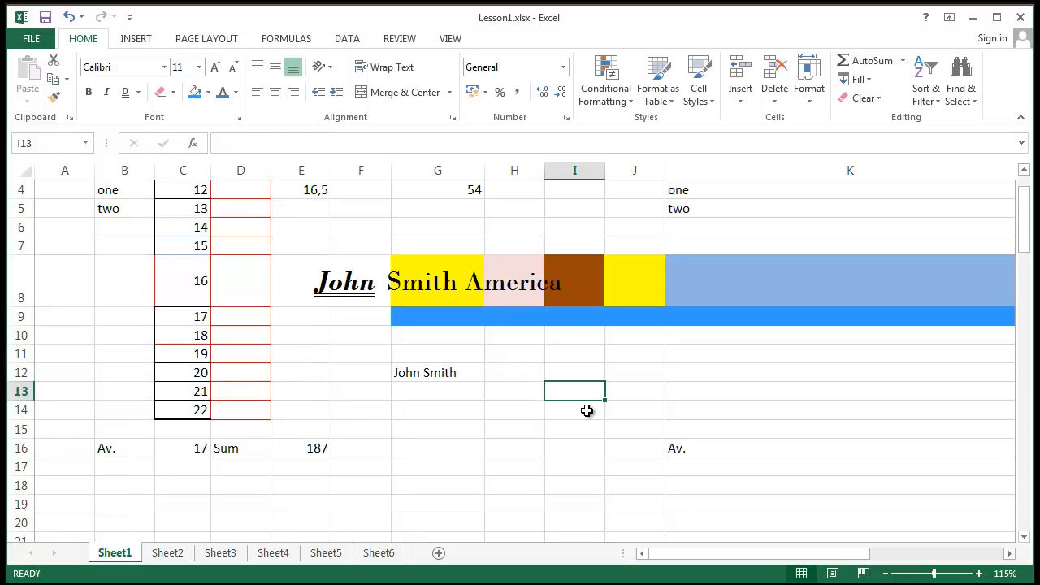
# - Clear the contents of the range J2:P39
pyautogui.scroll(-3, 528, 450)
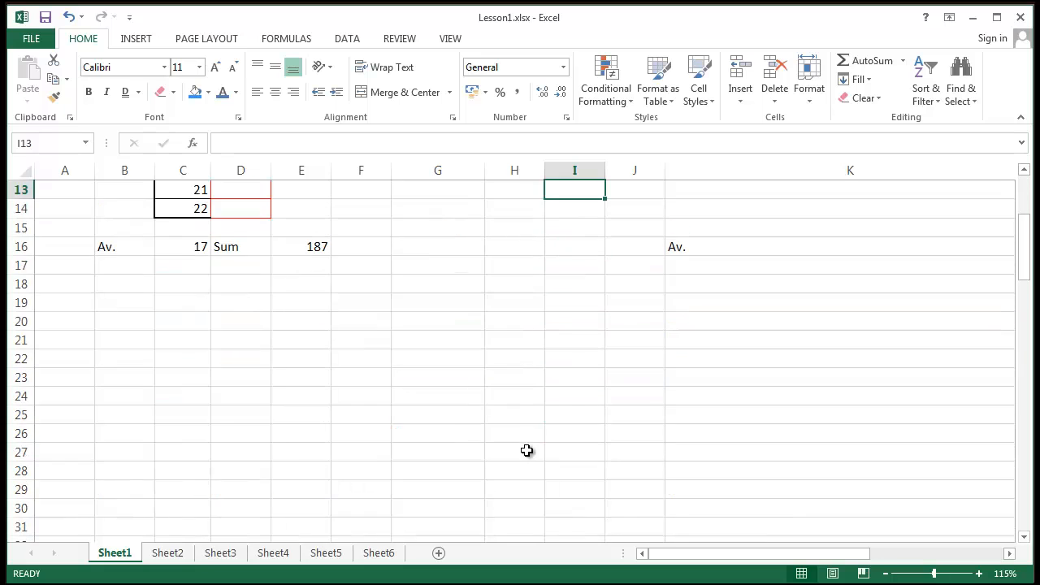
pyautogui.scroll(3, 760, 557)
pyautogui.moveTo(757, 557); pyautogui.dragTo(854, 557)
pyautogui.scroll(1, 731, 459)
pyautogui.moveTo(422, 208); pyautogui.dragTo(956, 362)
pyautogui.scroll(10, 513, 379)
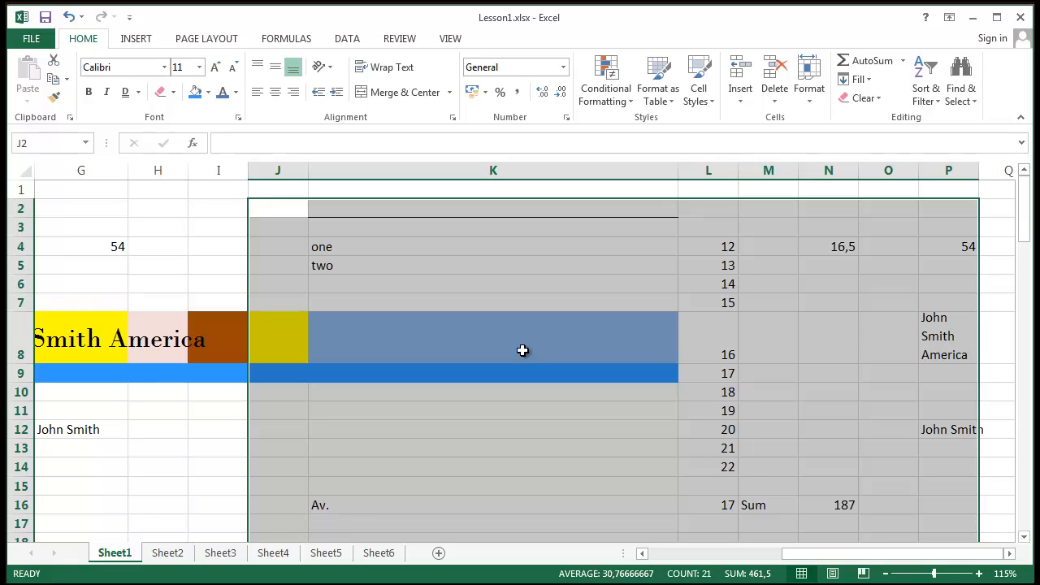
pyautogui.press('Delete')
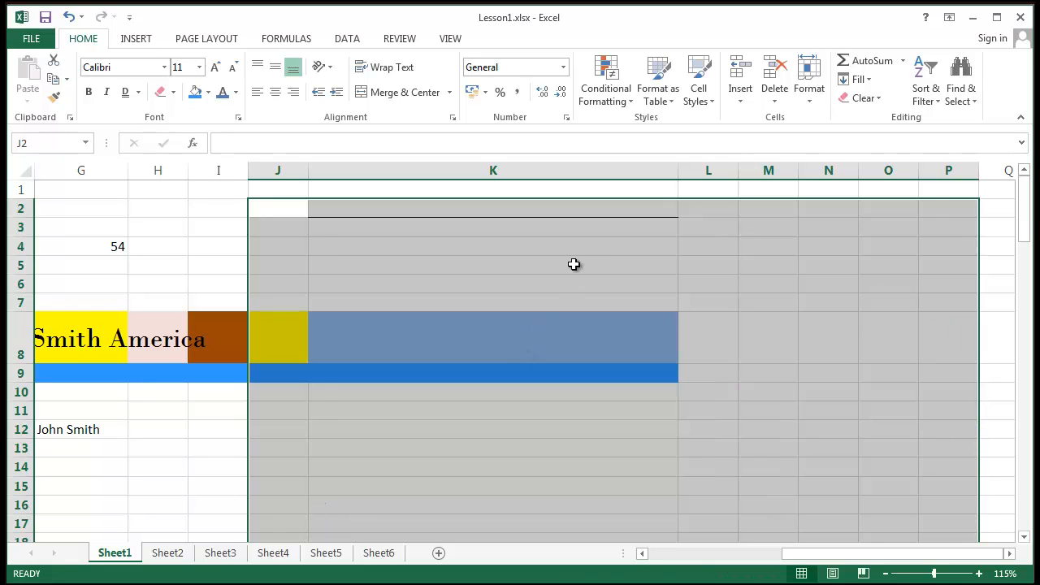
# - Erase the border line under cell K2 with Erase Border
pyautogui.click(852, 356)
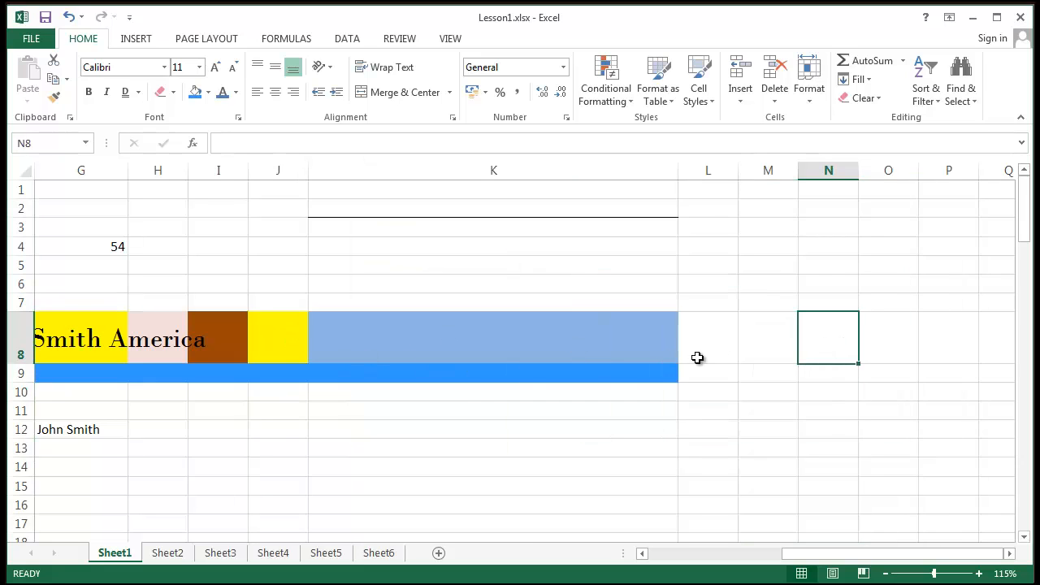
pyautogui.click(448, 235)
pyautogui.press('Up')
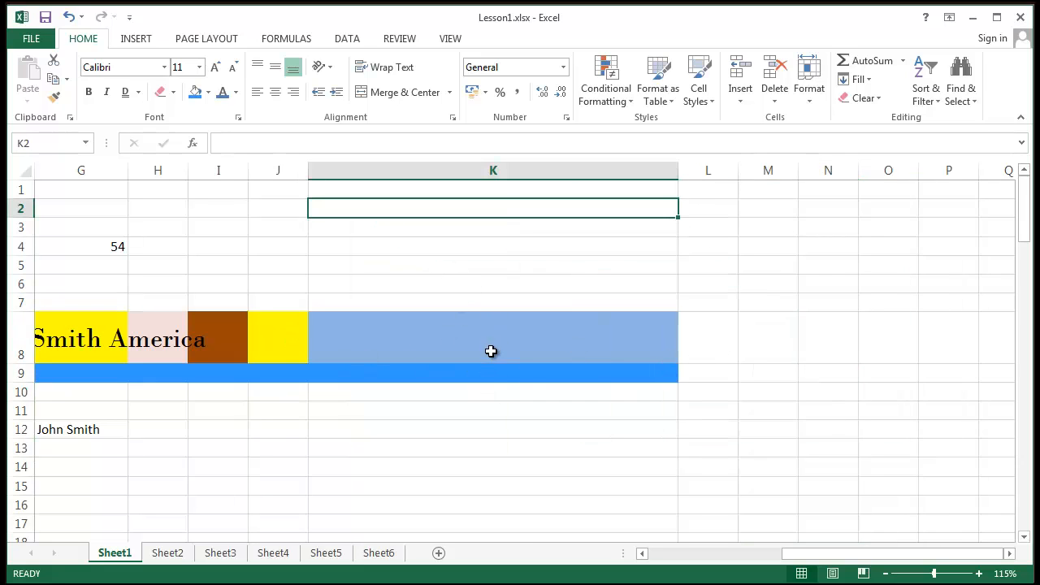
pyautogui.click(491, 350)
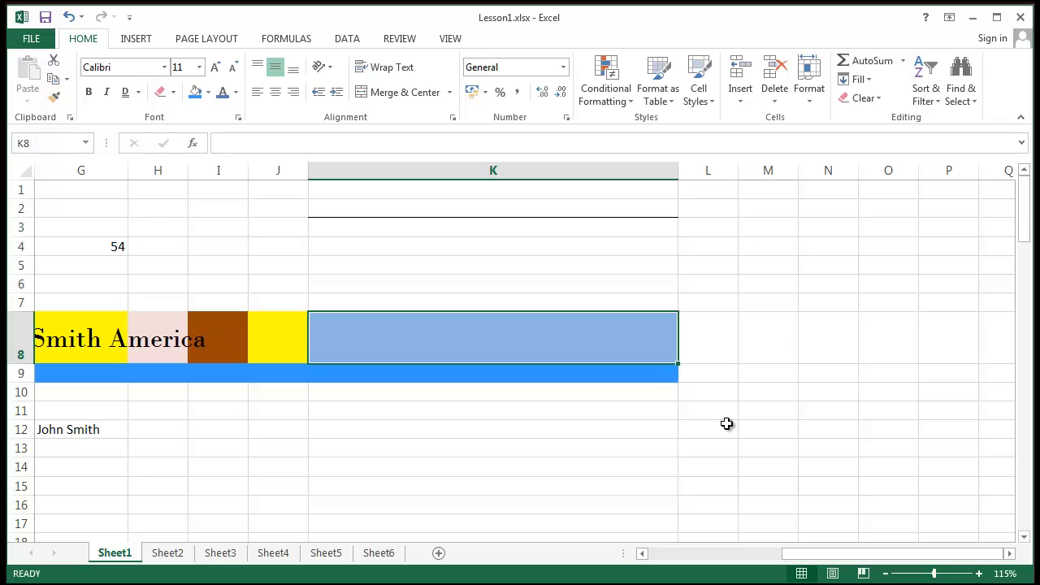
pyautogui.click(483, 264)
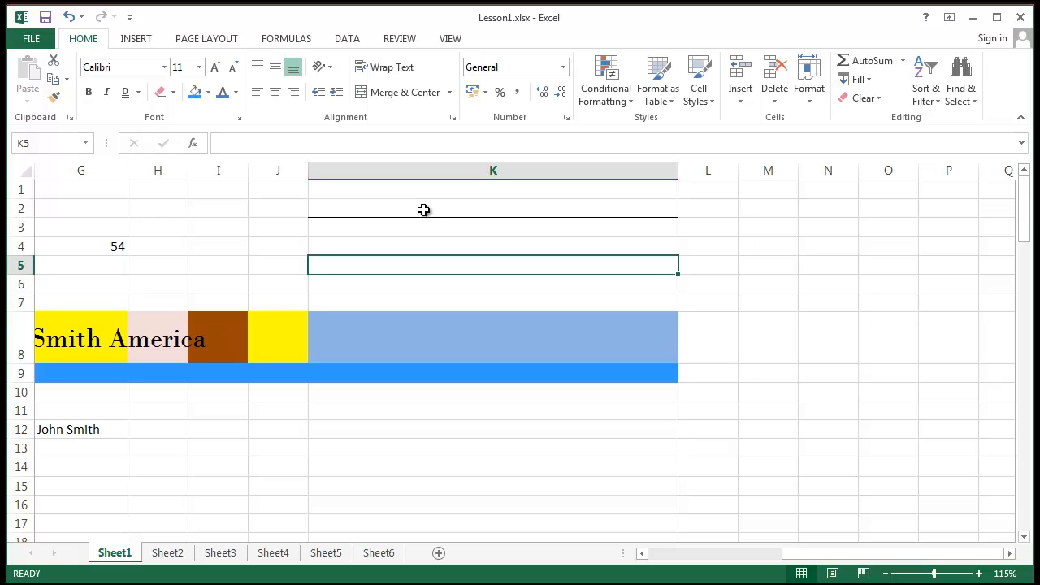
pyautogui.moveTo(355, 185); pyautogui.dragTo(446, 415)
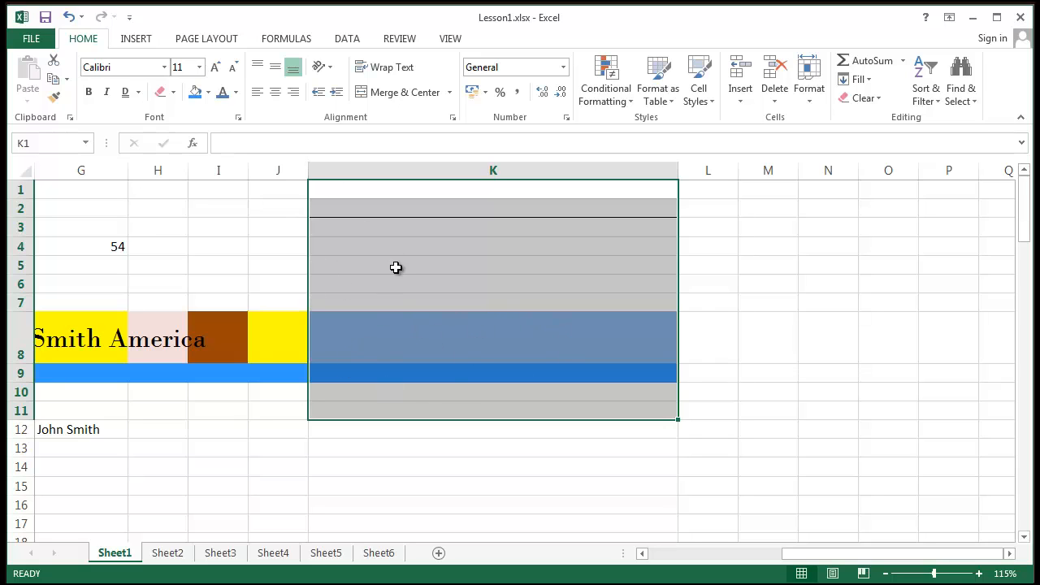
pyautogui.click(406, 228)
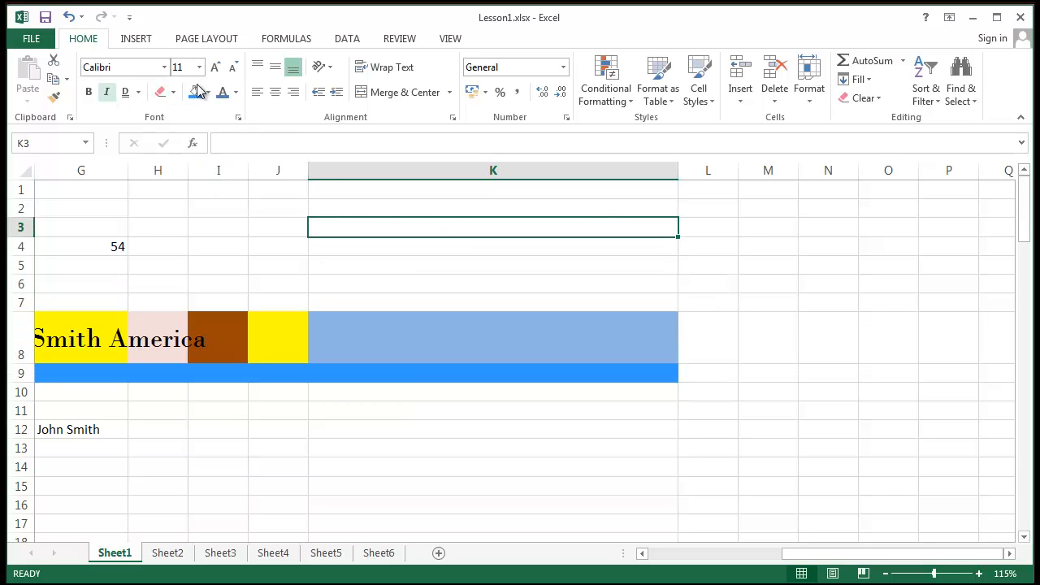
pyautogui.click(257, 91)
pyautogui.click(160, 92)
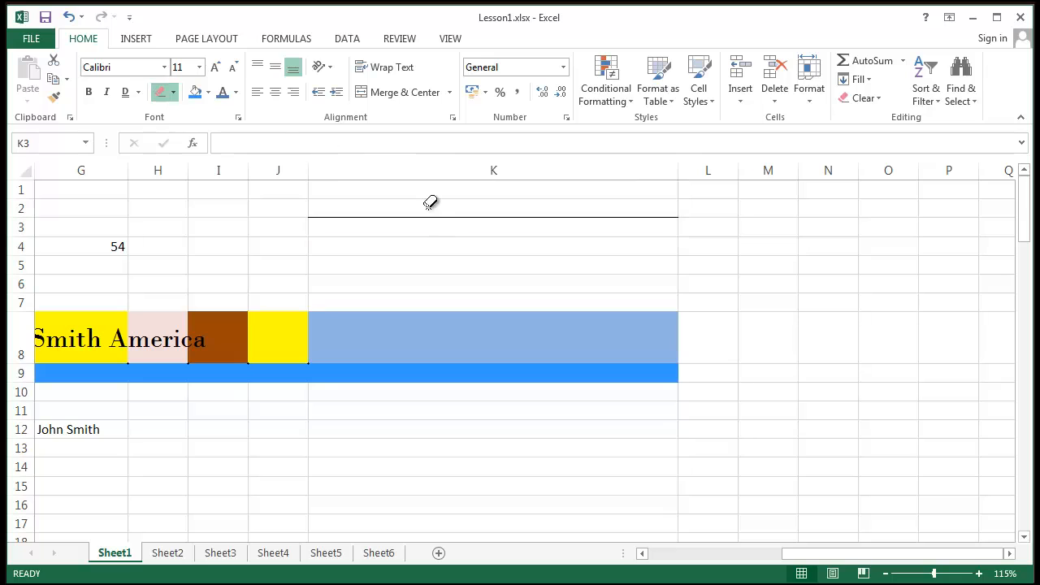
pyautogui.click(430, 217)
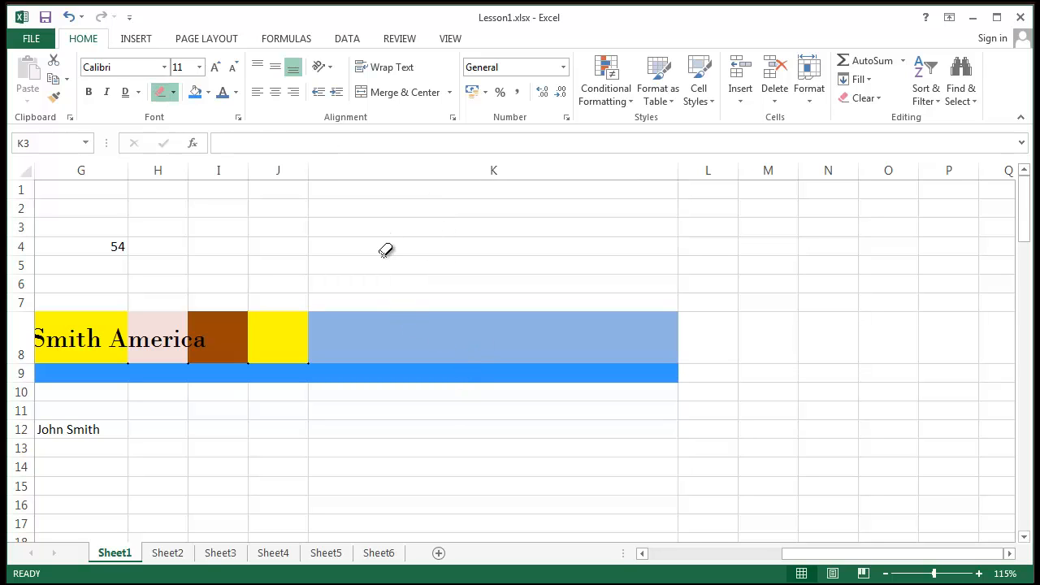
pyautogui.press('Escape')
# - Remove the blue fill from K8:K9 using No Fill
pyautogui.moveTo(399, 360); pyautogui.dragTo(403, 369)
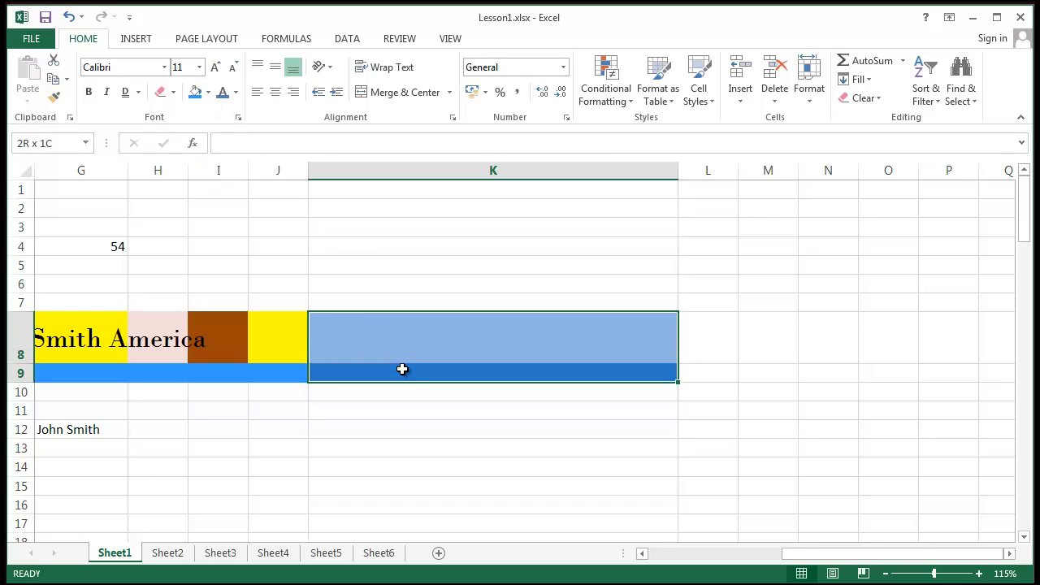
pyautogui.click(208, 92)
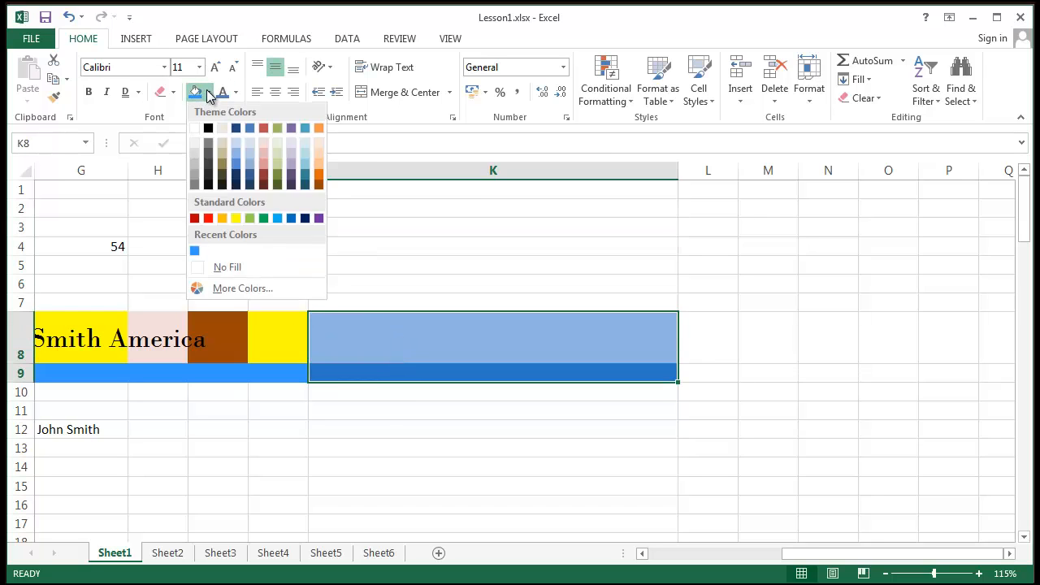
pyautogui.click(226, 269)
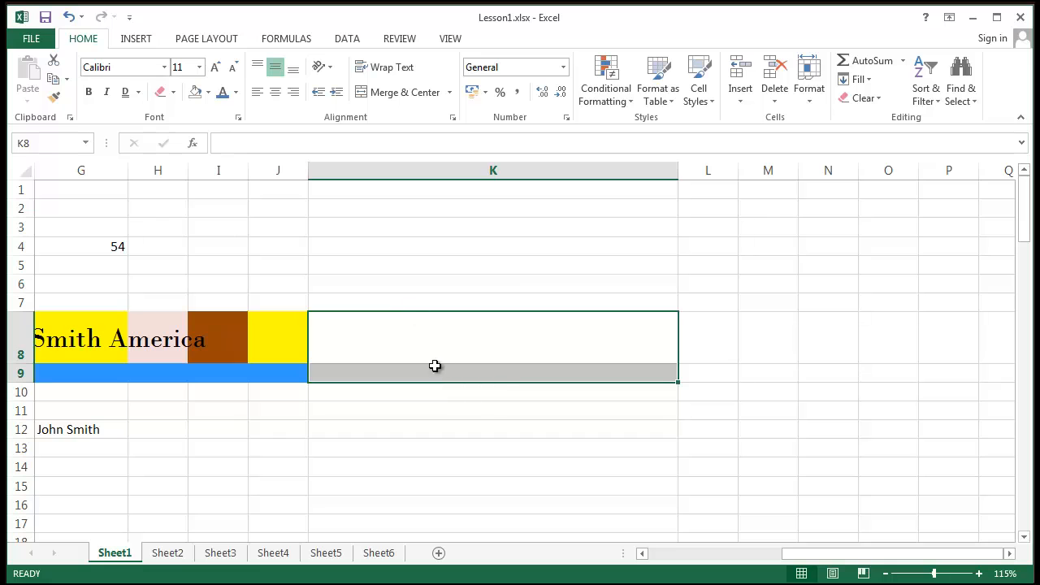
pyautogui.click(483, 335)
pyautogui.moveTo(871, 558); pyautogui.dragTo(709, 555)
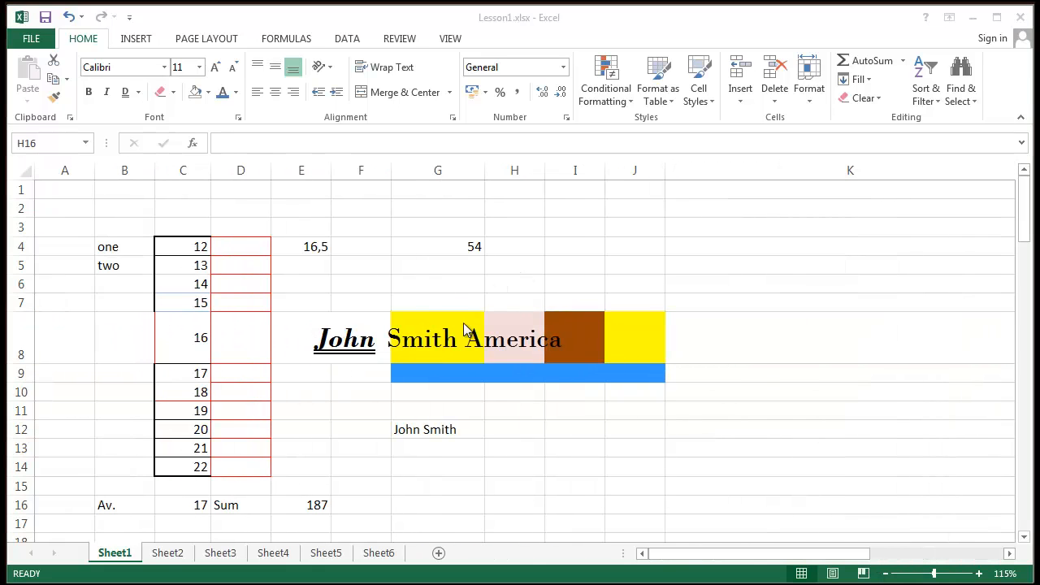
# - Merge and center F8:J8, then undo that merge
pyautogui.click(370, 347)
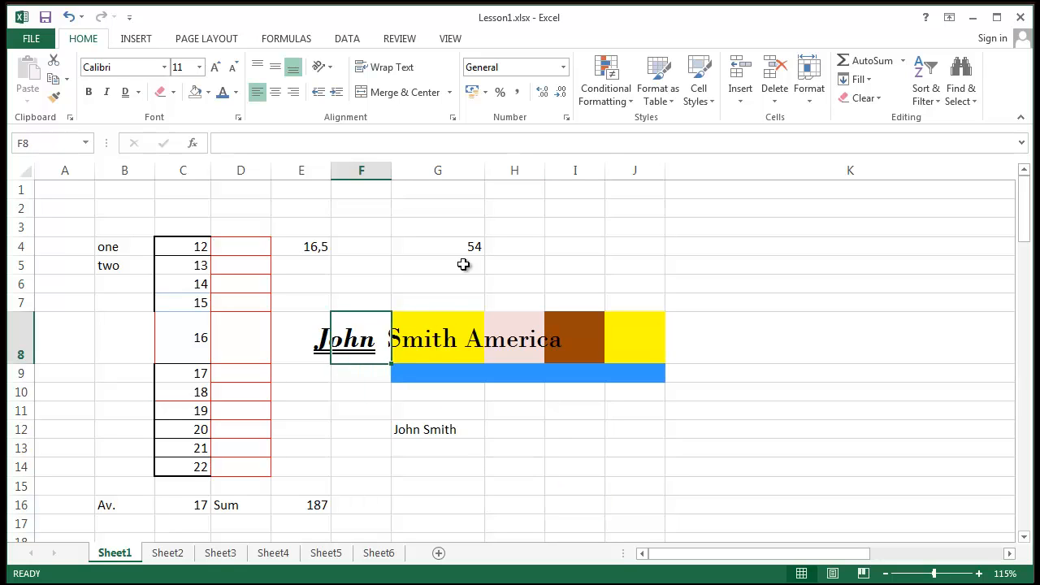
pyautogui.moveTo(367, 325); pyautogui.dragTo(643, 317)
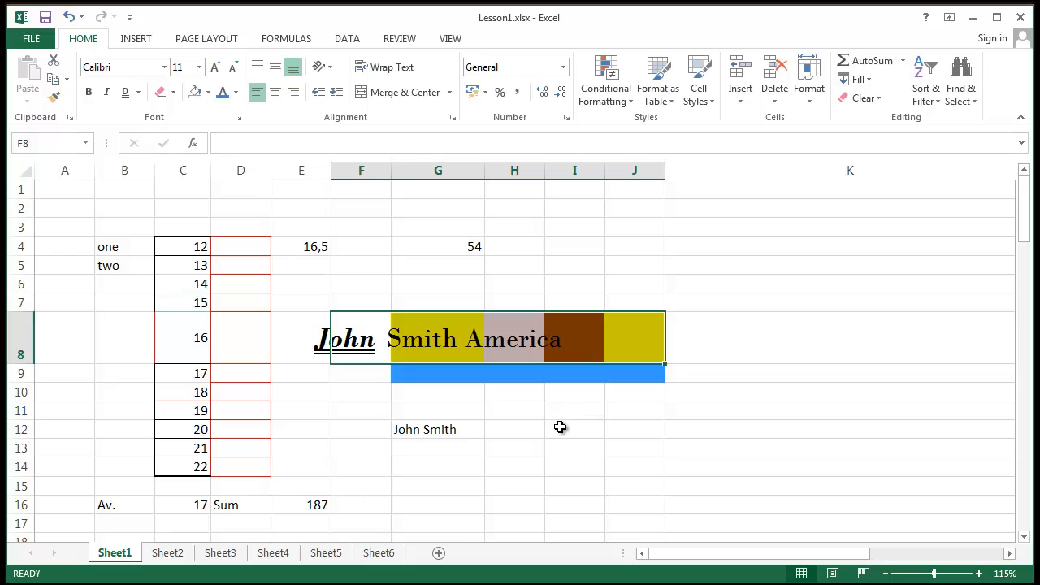
pyautogui.click(335, 350)
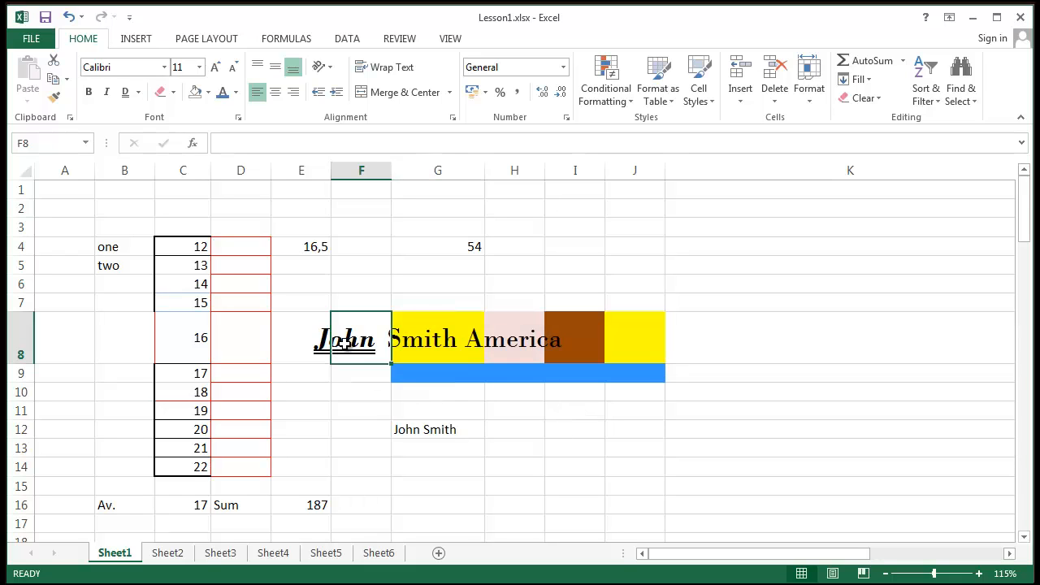
pyautogui.moveTo(345, 342); pyautogui.dragTo(629, 350)
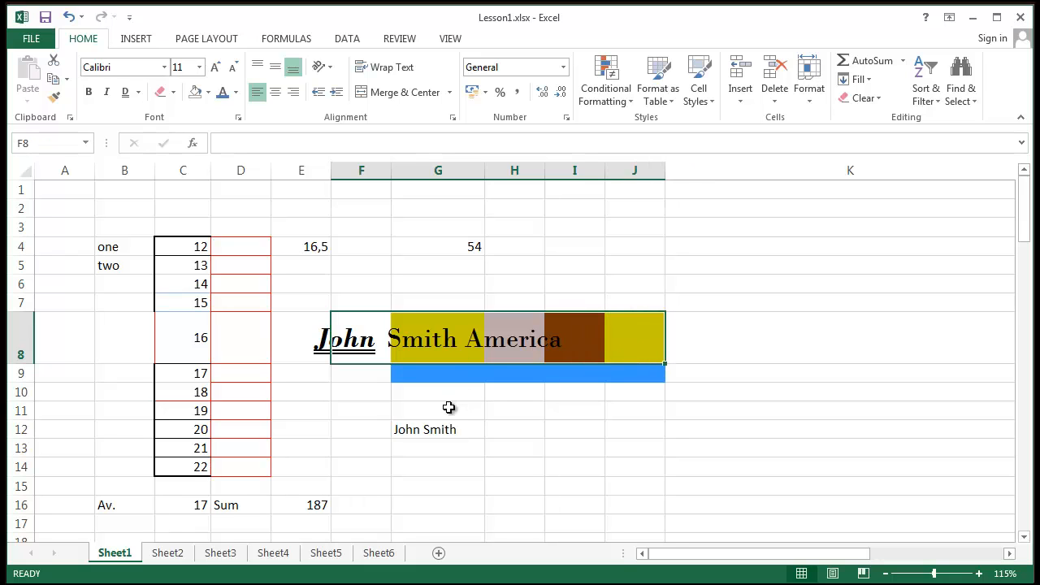
pyautogui.click(527, 473)
pyautogui.click(368, 338)
pyautogui.moveTo(480, 333); pyautogui.dragTo(657, 328)
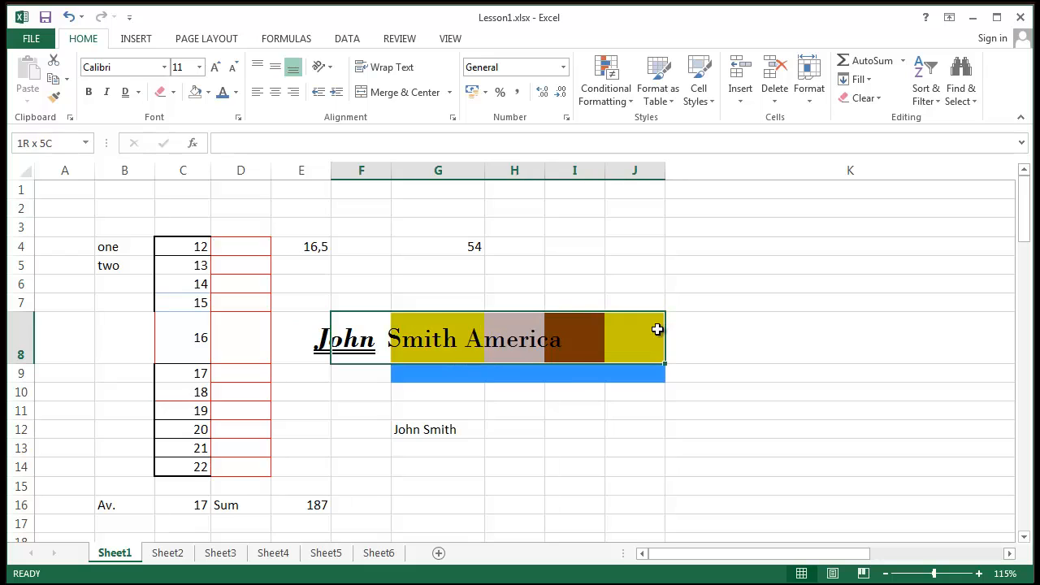
pyautogui.click(394, 92)
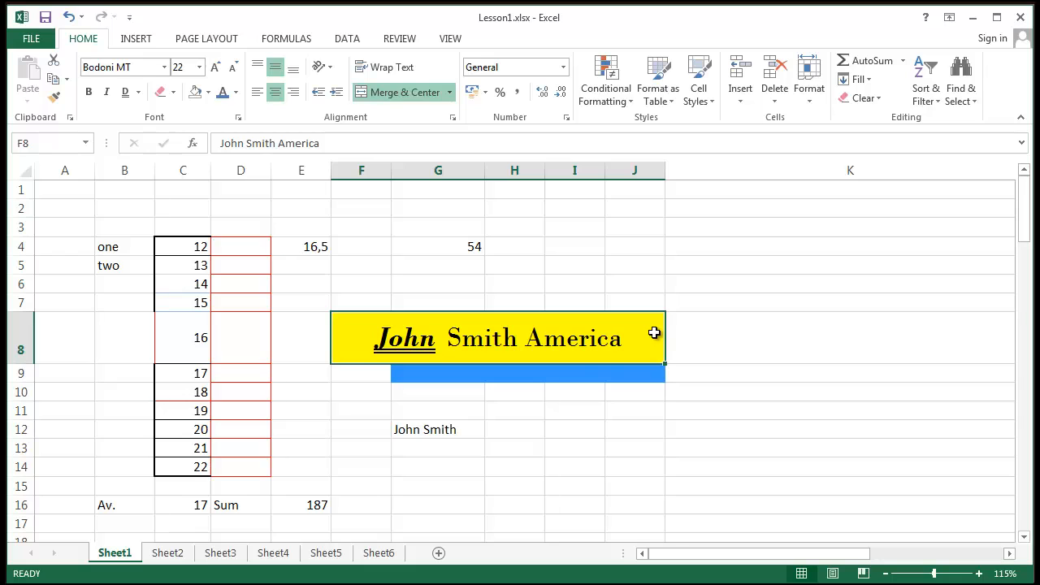
pyautogui.hotkey('ctrl', 'z')
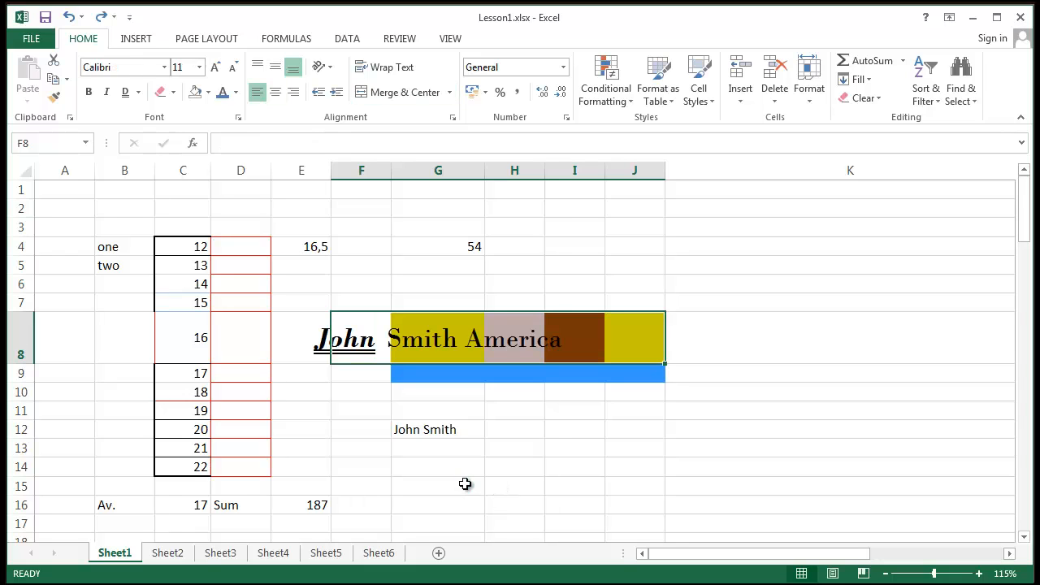
# - Reselect F8:J8 and merge and center the John Smith America banner across it
pyautogui.click(465, 484)
pyautogui.click(435, 344)
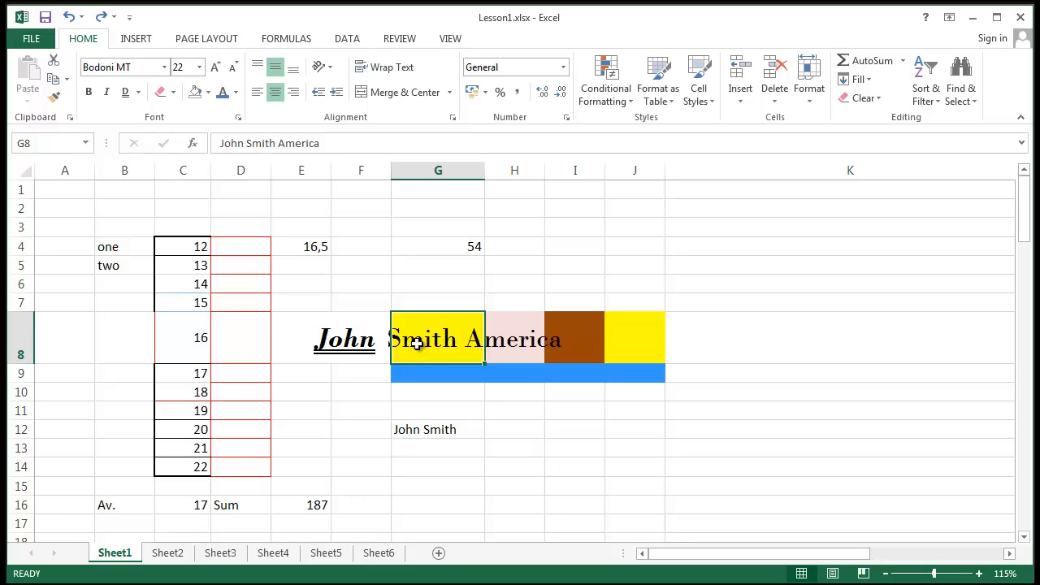
pyautogui.moveTo(409, 345); pyautogui.dragTo(511, 336)
pyautogui.click(379, 339)
pyautogui.moveTo(382, 340); pyautogui.dragTo(648, 342)
pyautogui.click(407, 340)
pyautogui.click(354, 341)
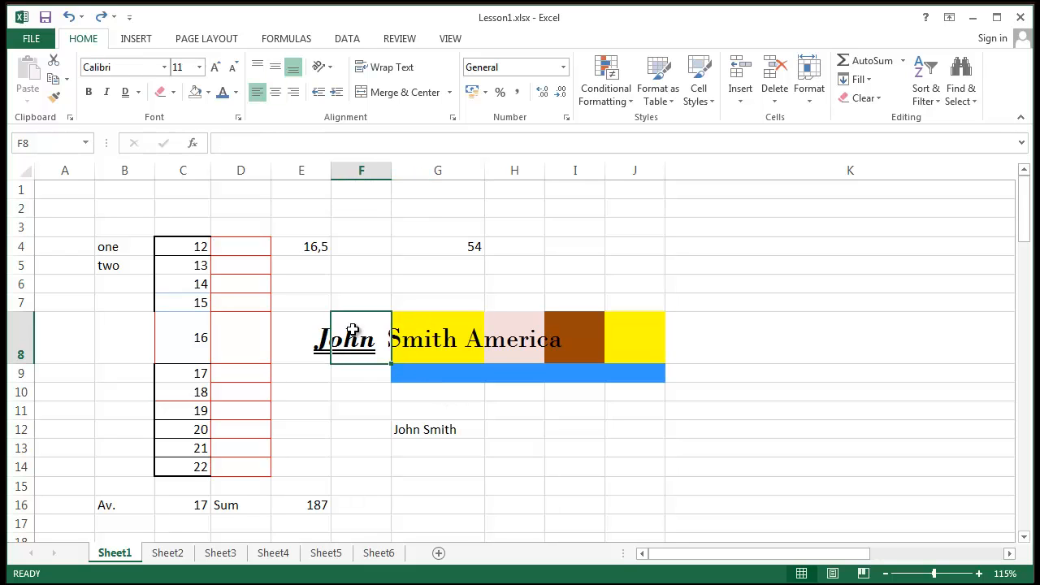
pyautogui.click(422, 342)
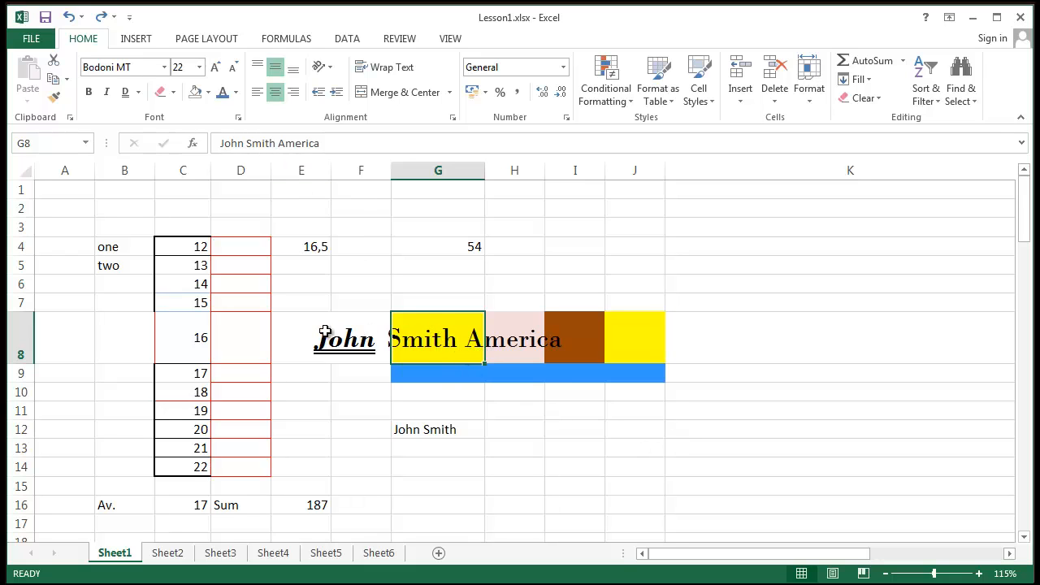
pyautogui.moveTo(350, 334); pyautogui.dragTo(553, 349)
pyautogui.click(399, 374)
pyautogui.click(346, 334)
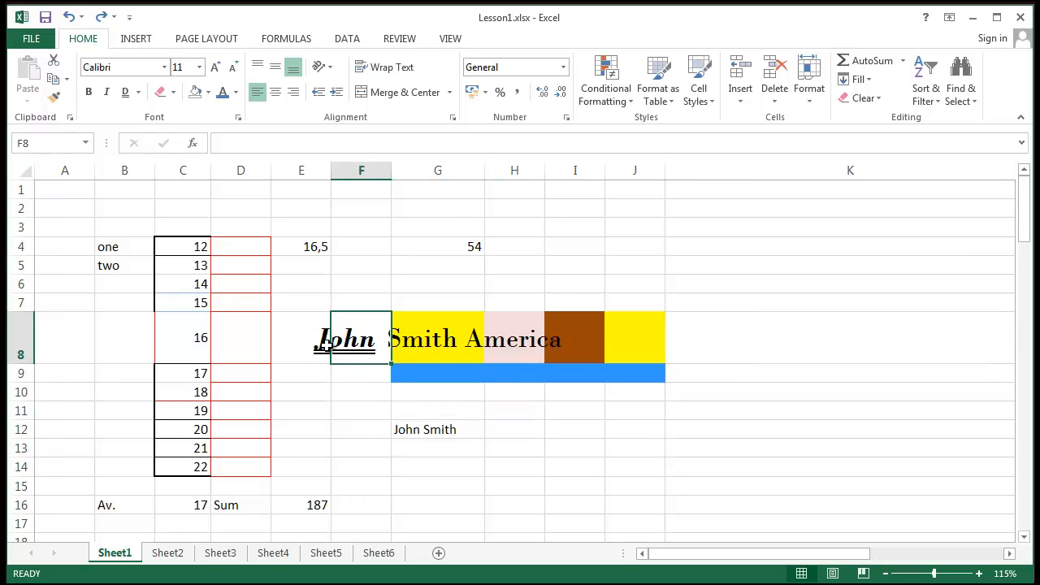
pyautogui.click(412, 333)
pyautogui.press('Left')
pyautogui.moveTo(461, 339); pyautogui.dragTo(620, 351)
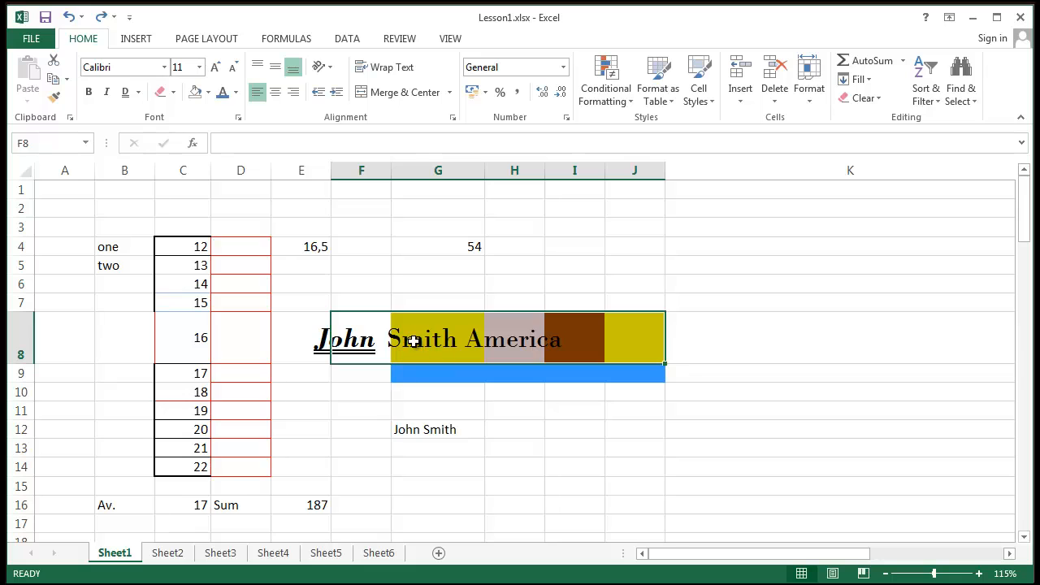
pyautogui.click(399, 92)
# - Enter 123,999 in cell D4 and check its stored value
pyautogui.click(761, 250)
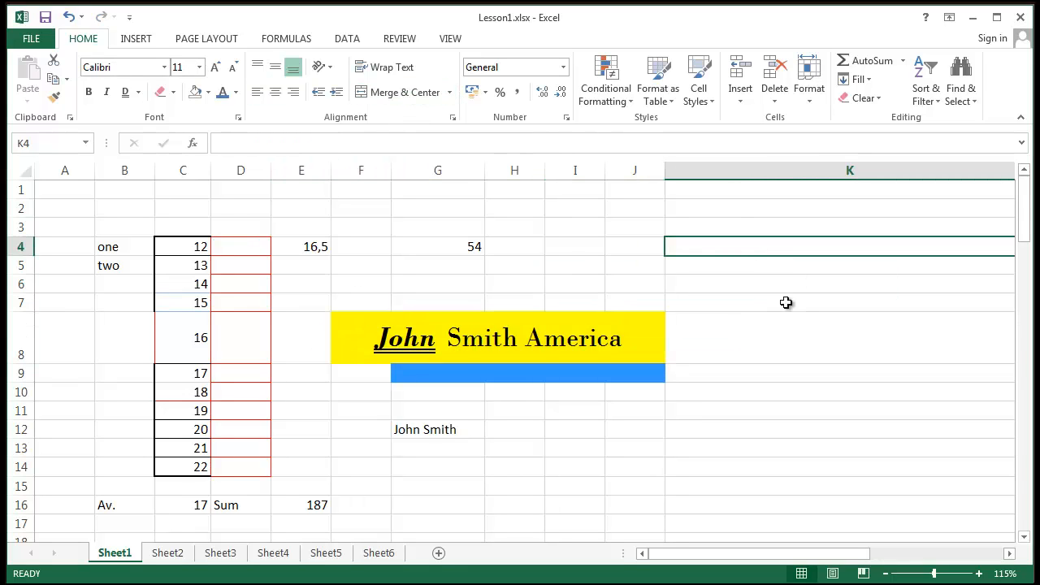
pyautogui.press('Return')
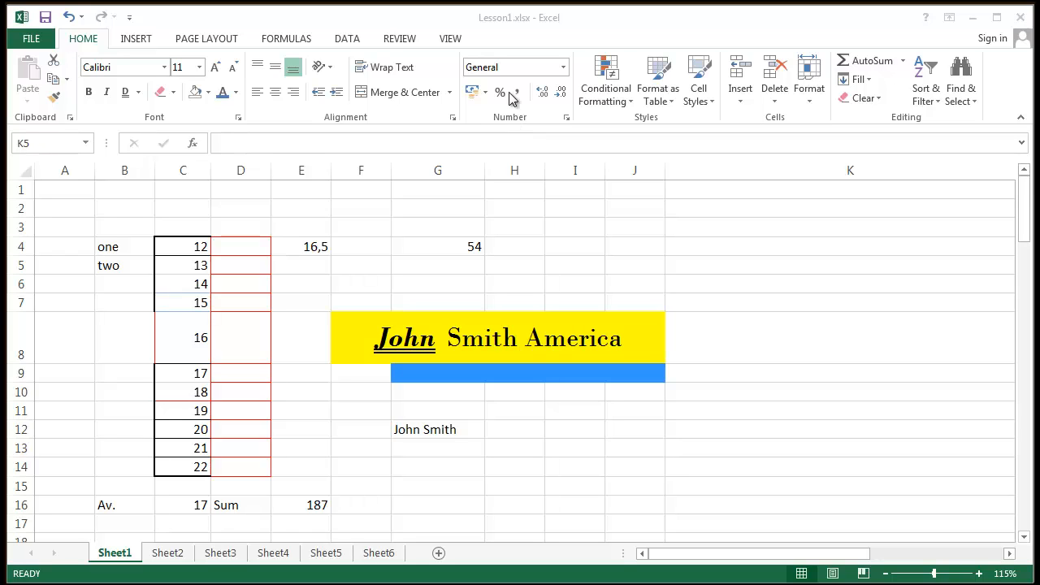
pyautogui.click(241, 247)
pyautogui.write('=')
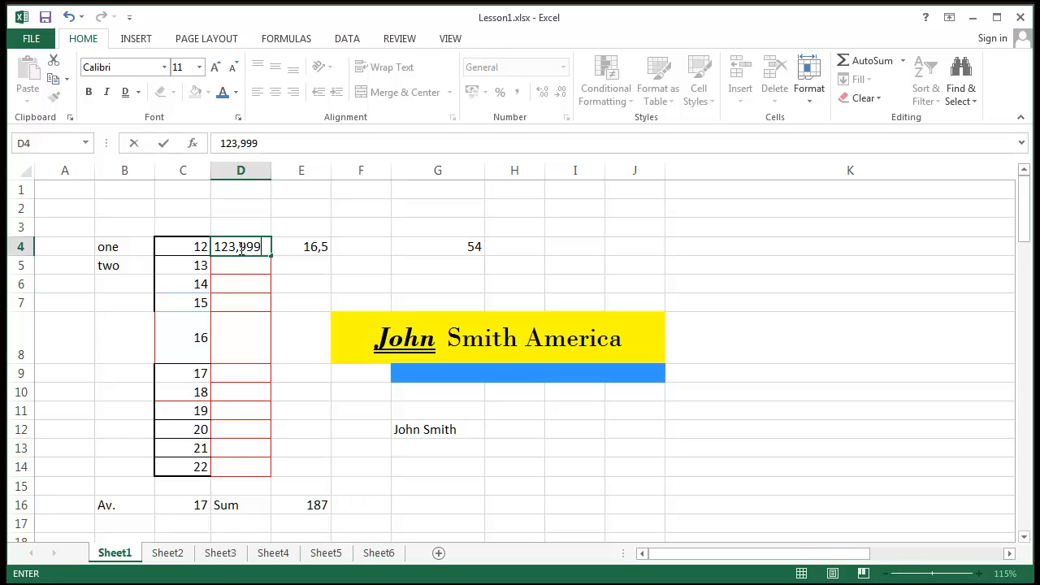
pyautogui.press('Return')
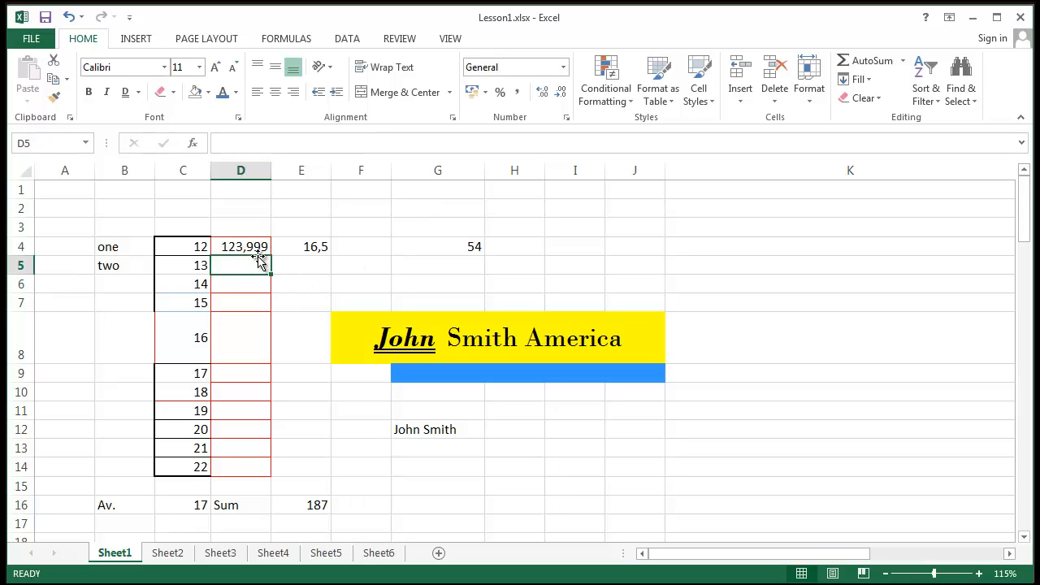
pyautogui.click(251, 249)
pyautogui.doubleClick(249, 247)
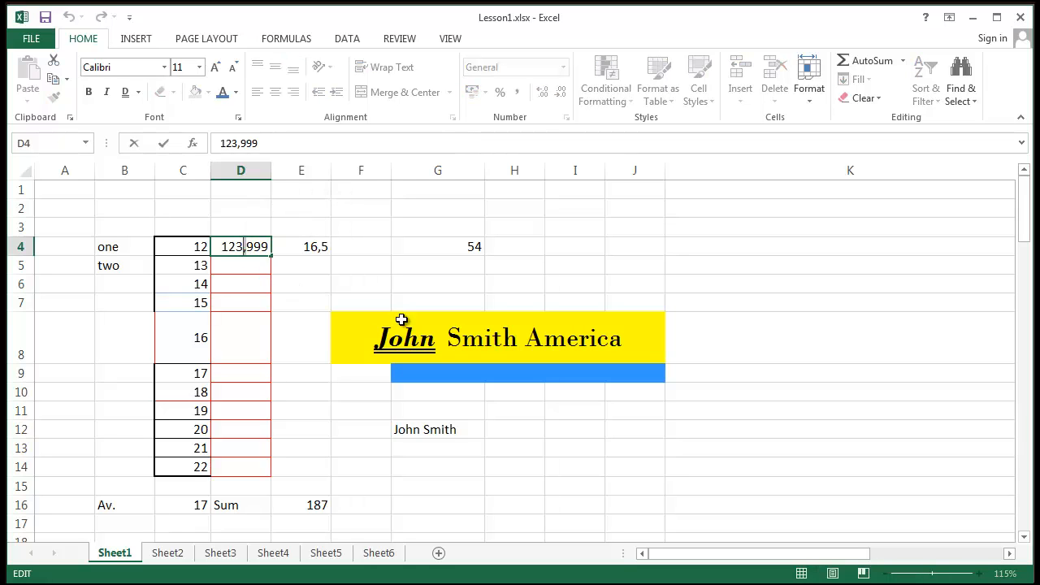
pyautogui.click(303, 284)
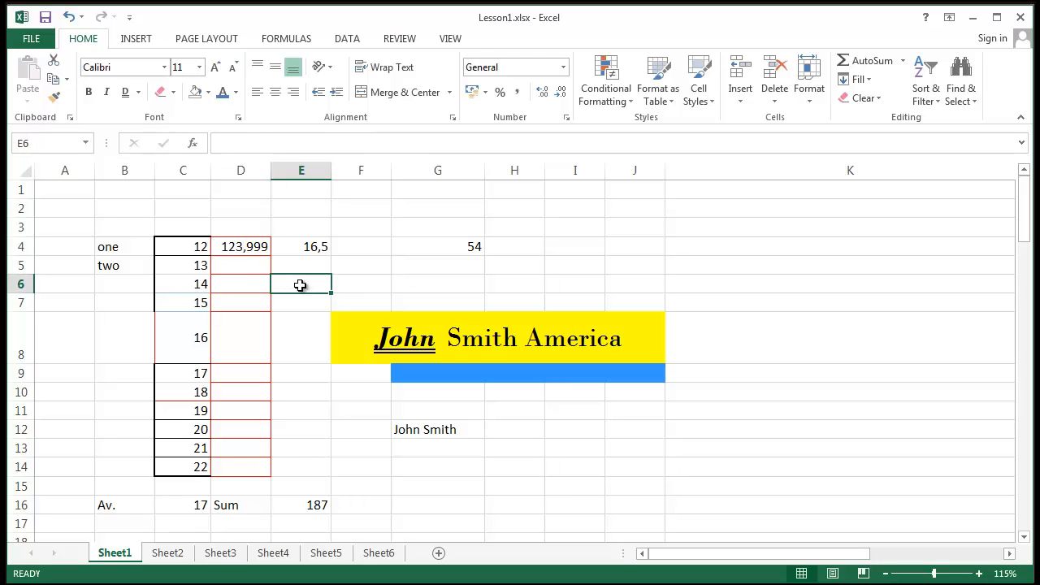
pyautogui.click(256, 250)
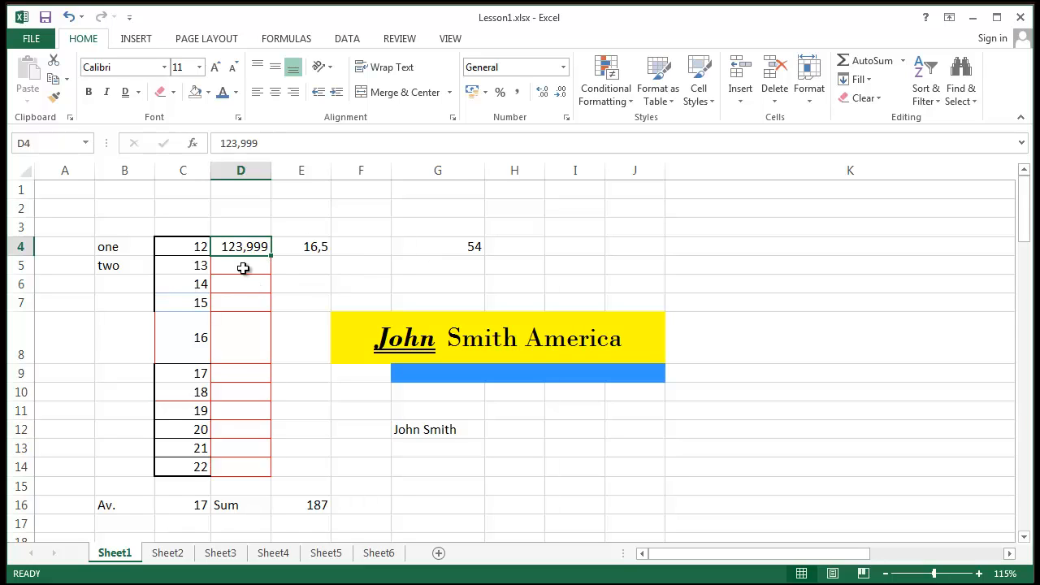
pyautogui.click(243, 269)
# - Enter 1,2 in D5 and 1.2 in D6
pyautogui.press('Up')
pyautogui.click(260, 269)
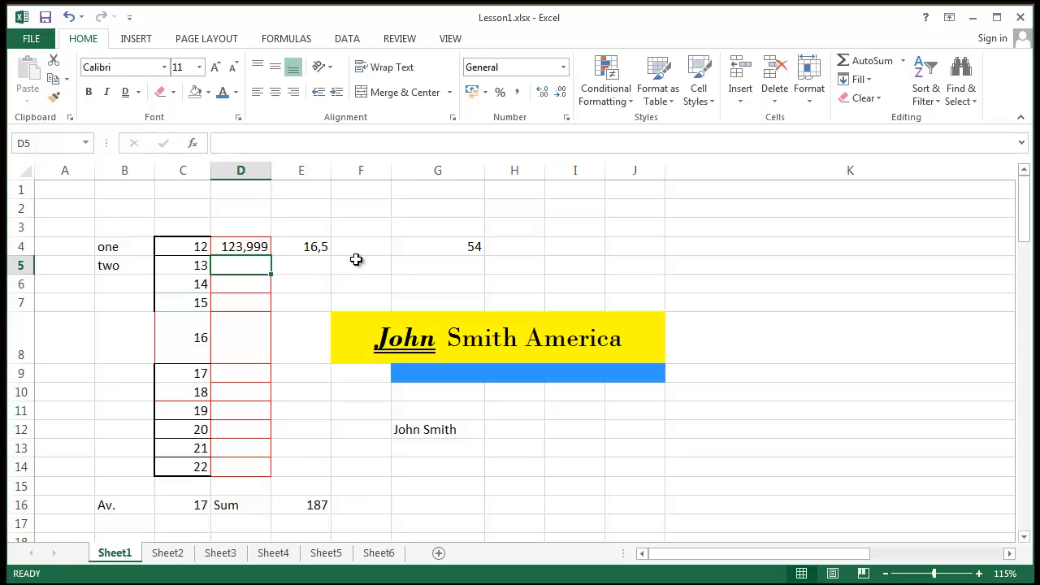
pyautogui.write('1,2')
pyautogui.press('Return')
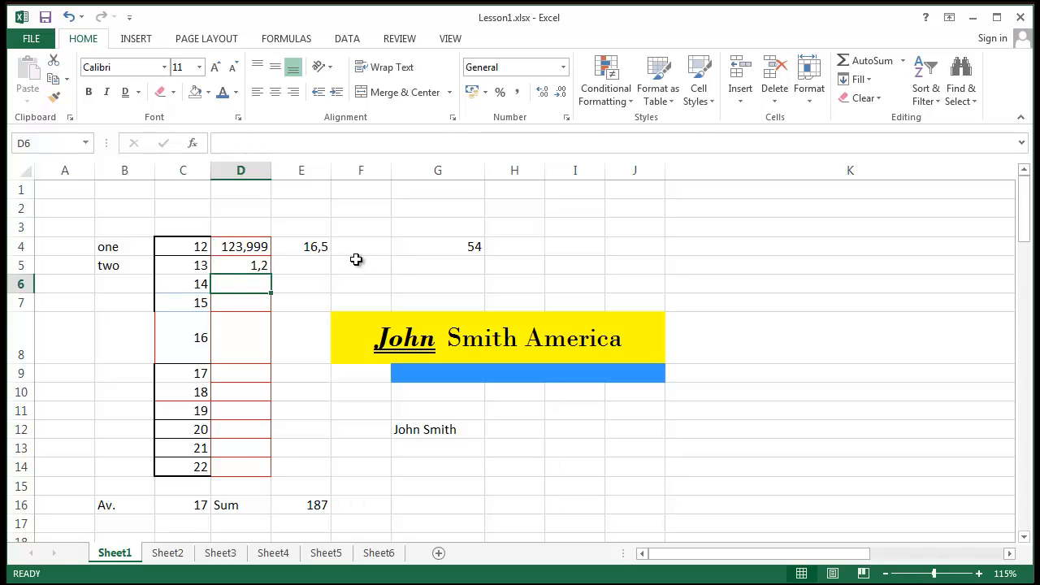
pyautogui.write('1.2')
pyautogui.press('Return')
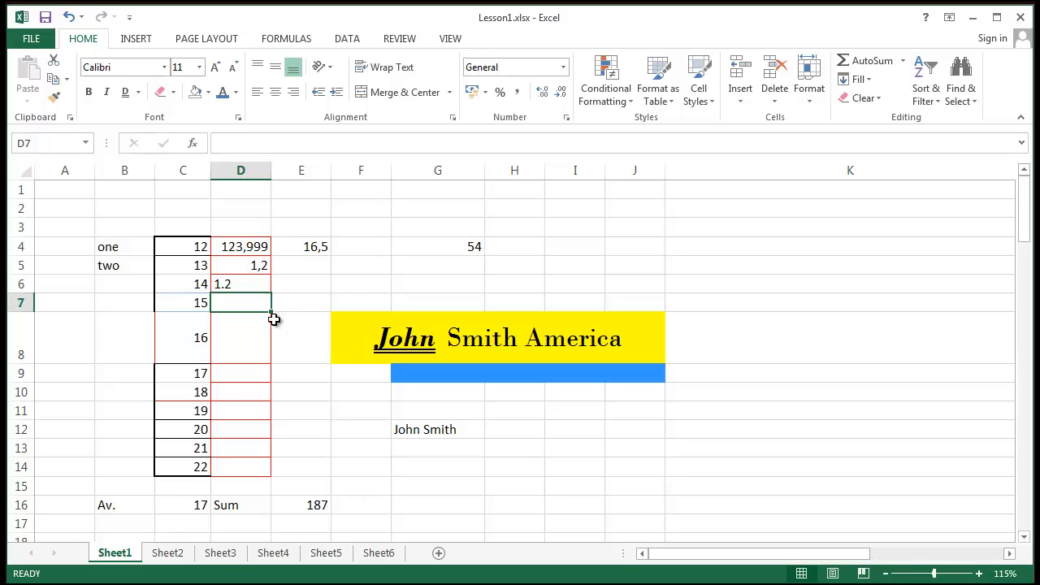
# - Compare the stored values in D5 and D6 to see which is a number
pyautogui.click(261, 268)
pyautogui.click(234, 300)
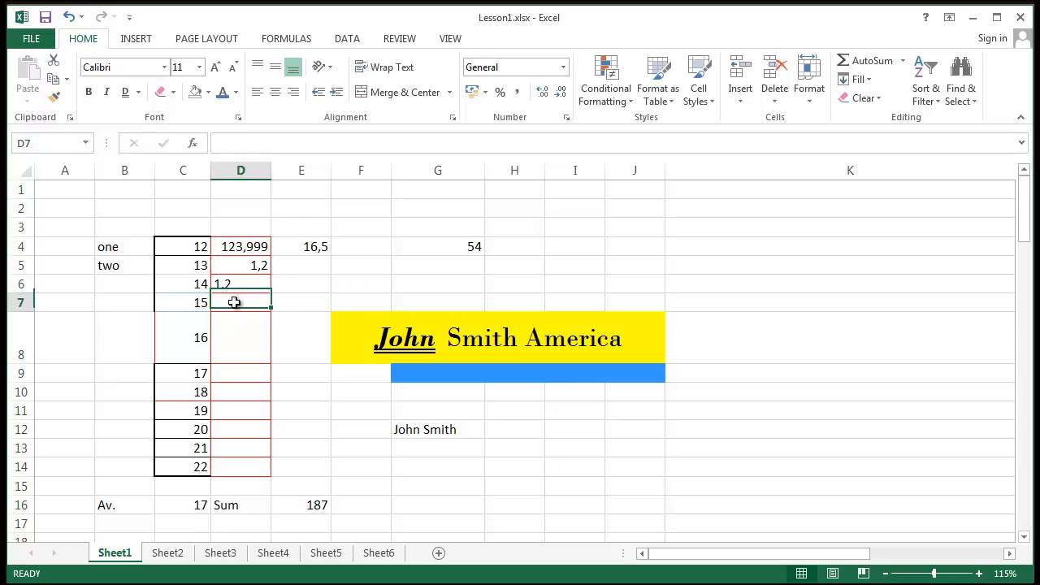
pyautogui.click(244, 285)
pyautogui.click(261, 268)
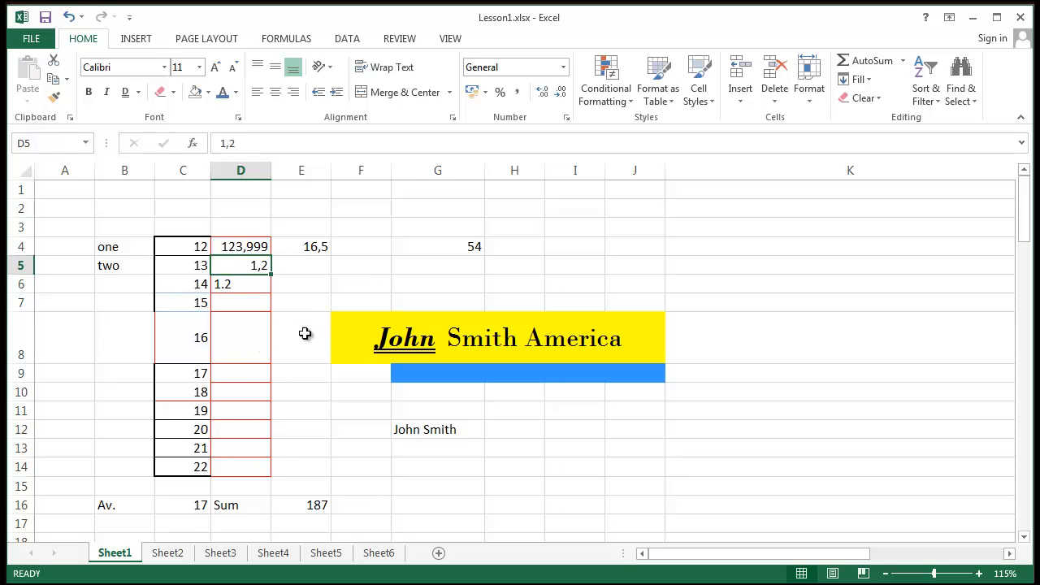
pyautogui.click(225, 284)
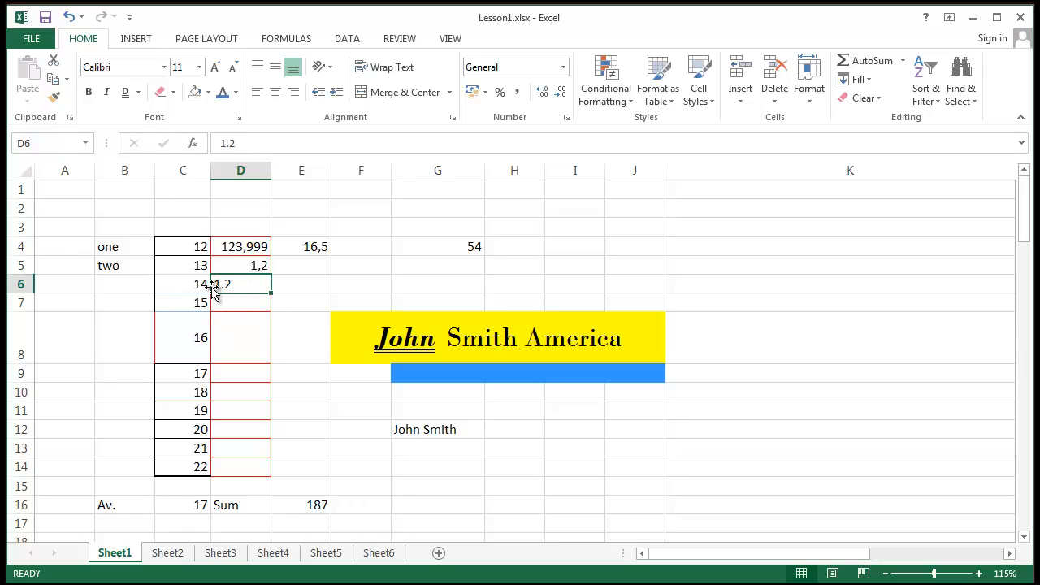
pyautogui.click(319, 281)
pyautogui.click(243, 282)
# - Inspect the values in G4, D4 and C5, ending with D4 selected
pyautogui.click(397, 244)
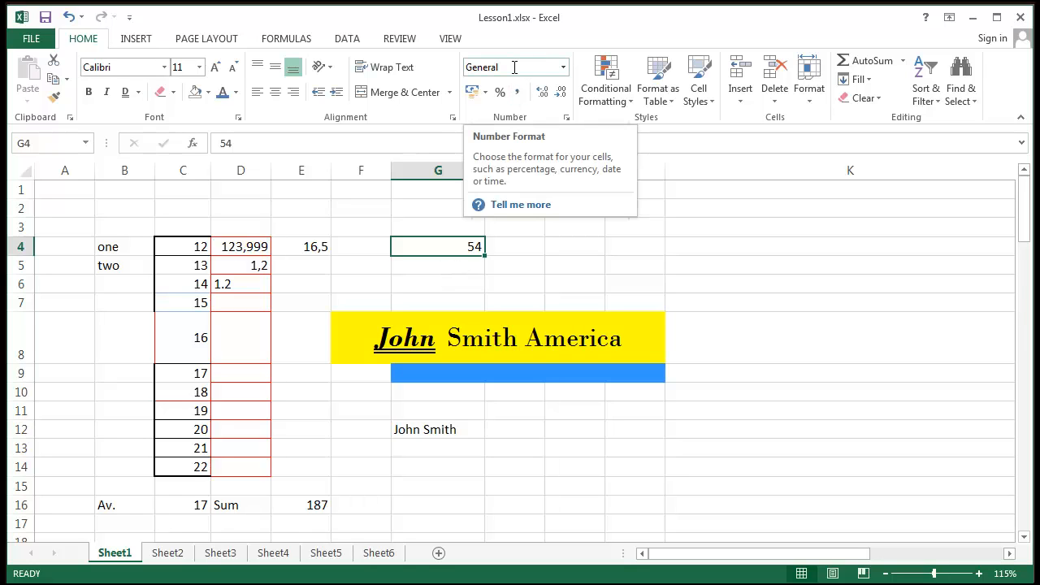
pyautogui.click(301, 267)
pyautogui.click(263, 246)
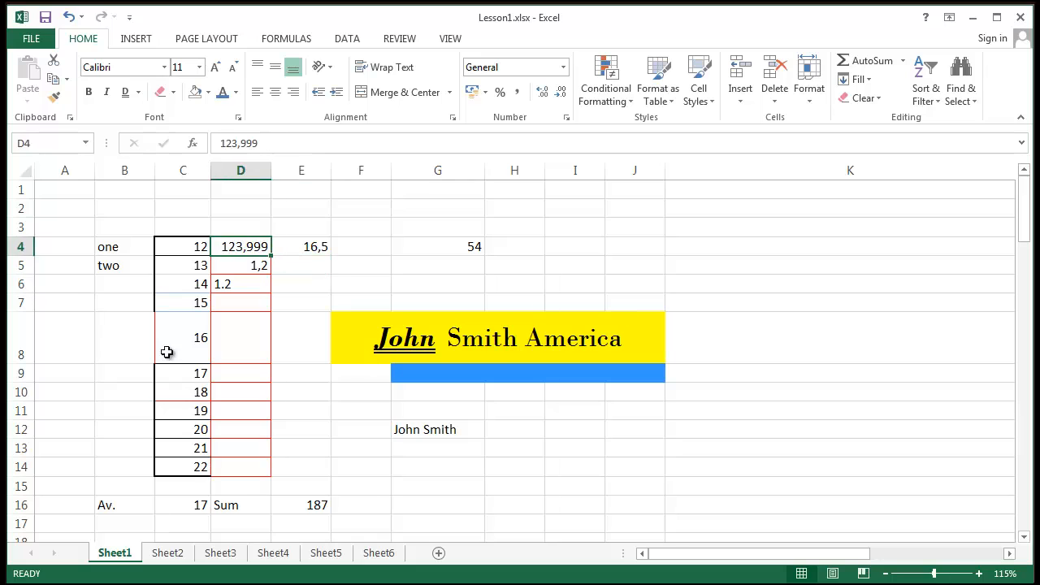
pyautogui.click(162, 273)
pyautogui.click(91, 340)
pyautogui.click(376, 249)
pyautogui.click(446, 223)
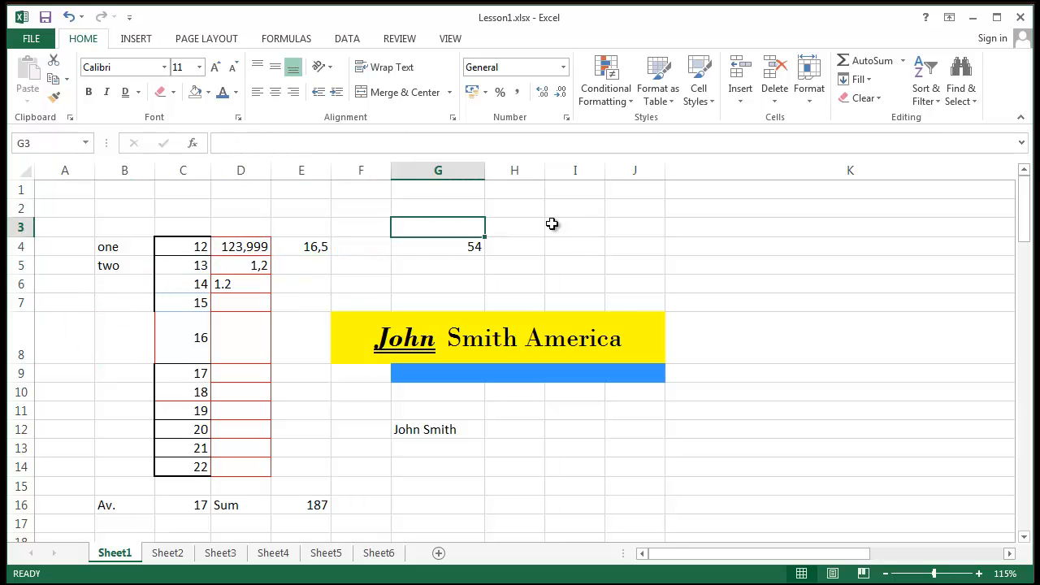
pyautogui.click(552, 225)
pyautogui.click(245, 251)
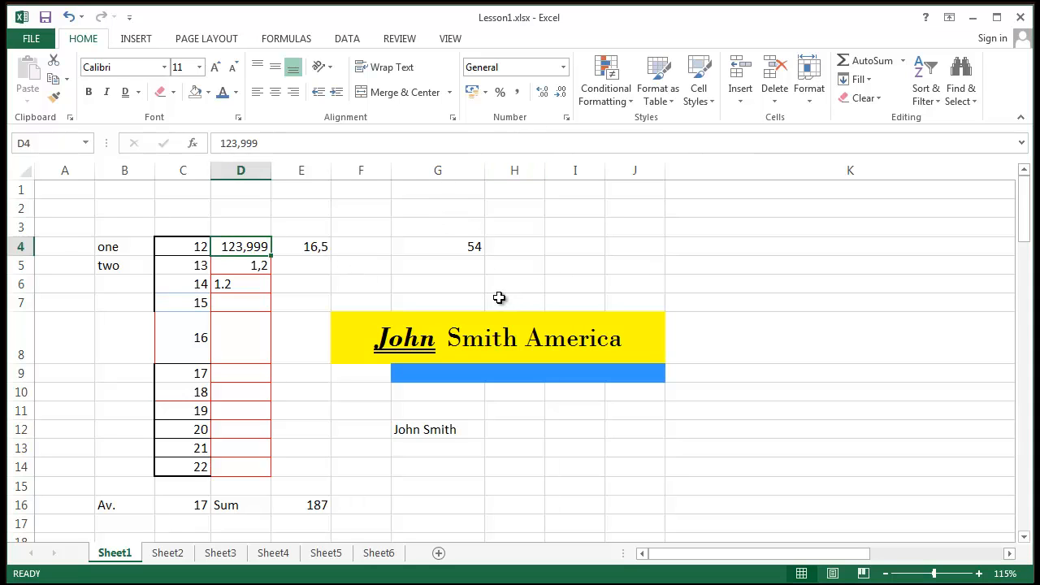
pyautogui.click(416, 283)
pyautogui.click(265, 248)
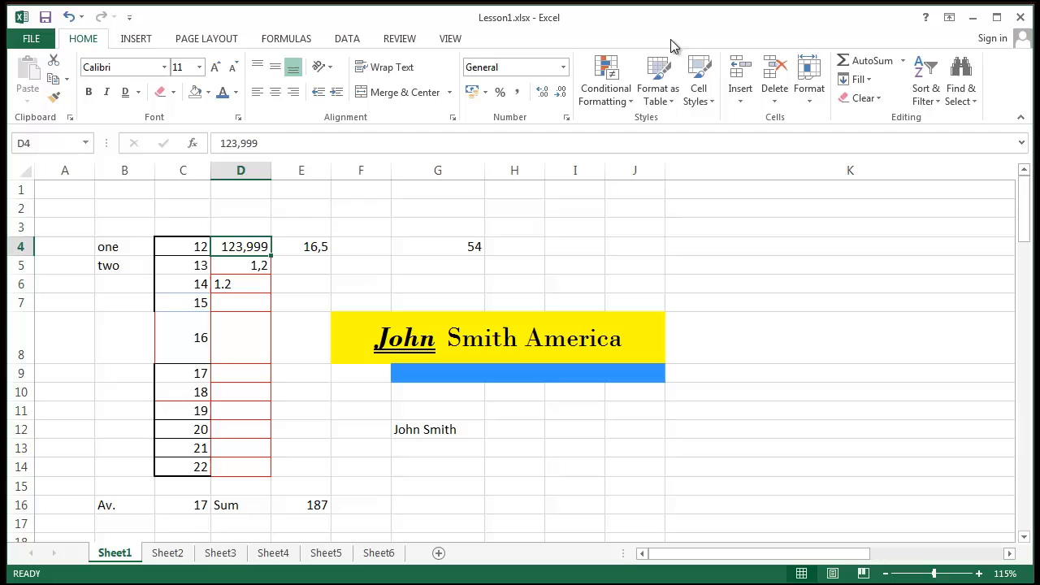
pyautogui.click(564, 69)
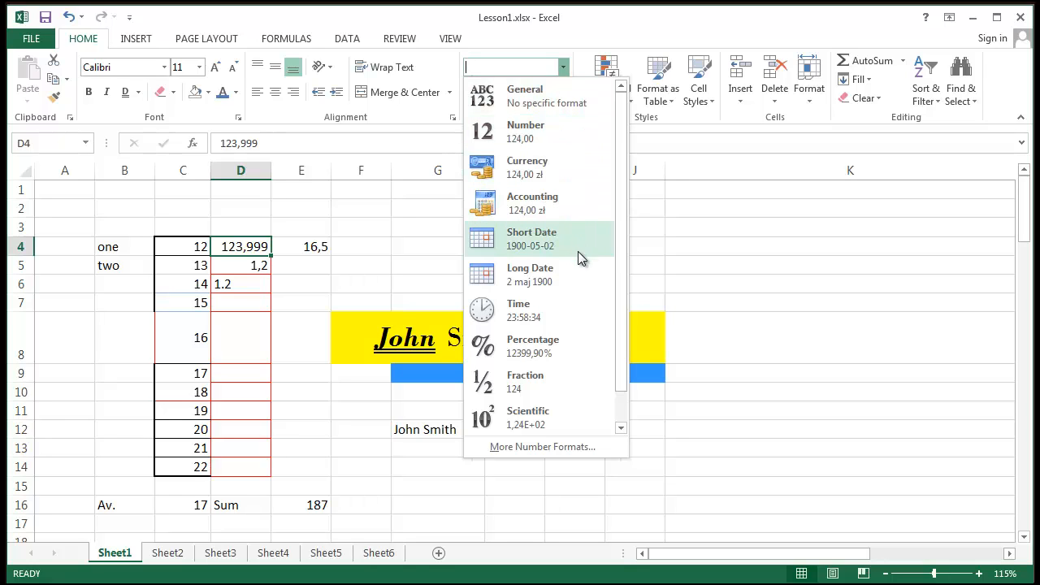
pyautogui.moveTo(622, 300)
pyautogui.mouseDown()
pyautogui.moveTo(632, 369)
pyautogui.moveTo(630, 290)
pyautogui.mouseUp()
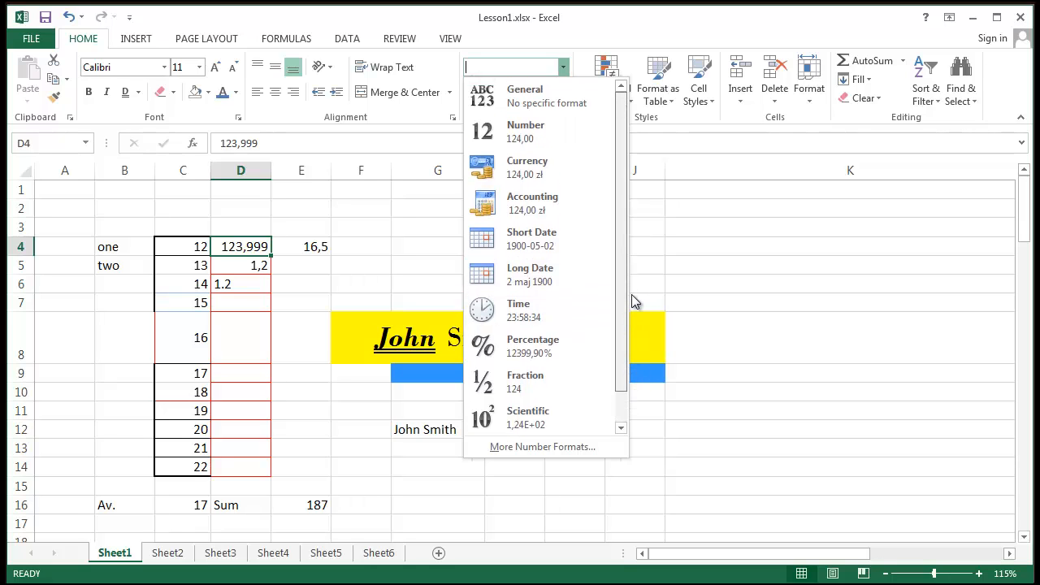
pyautogui.click(569, 141)
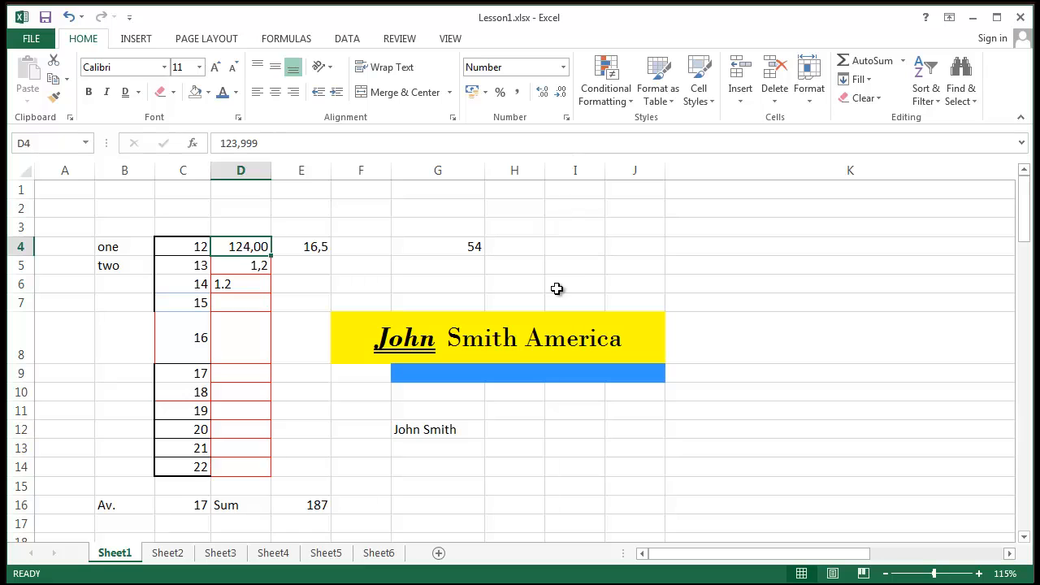
pyautogui.click(279, 284)
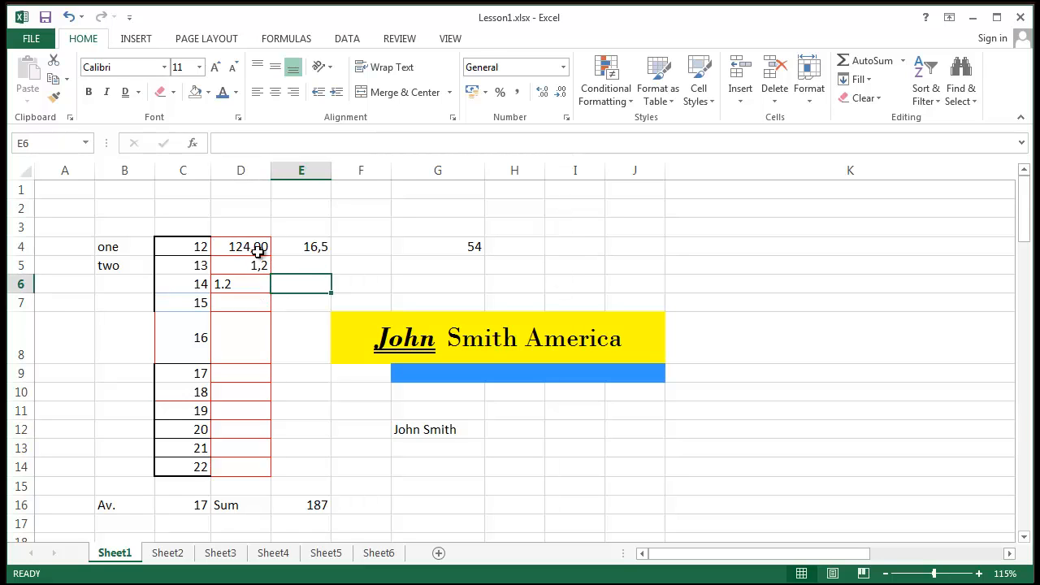
pyautogui.click(258, 252)
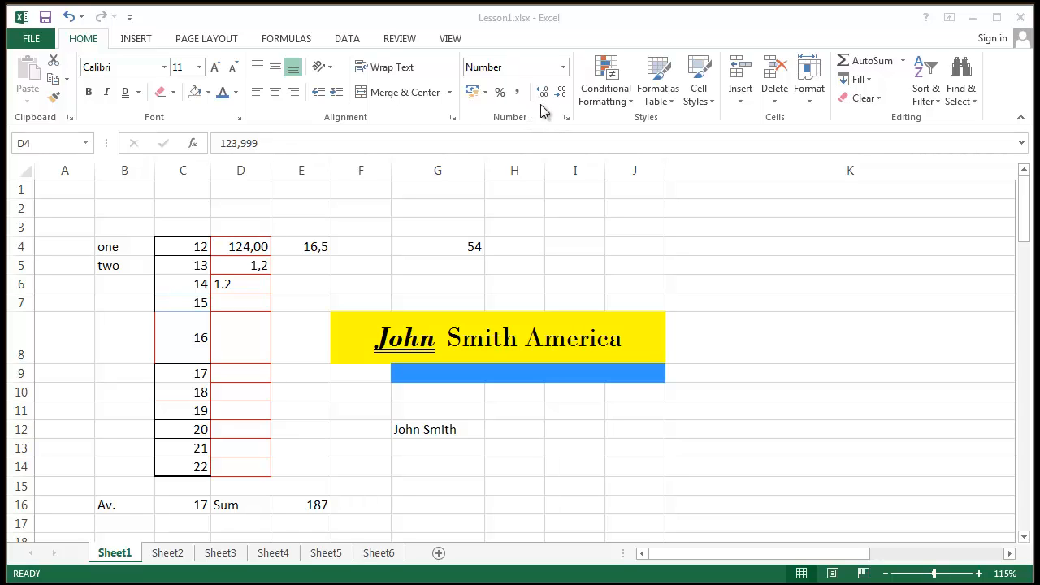
# - Inspect D4's full stored value 123,999 in the formula bar
pyautogui.click(568, 245)
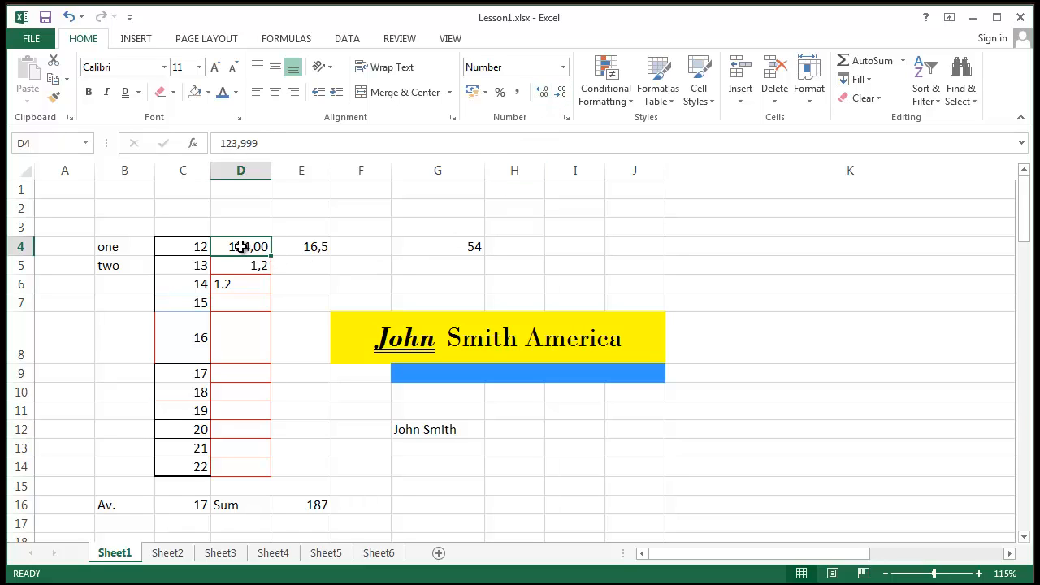
pyautogui.moveTo(260, 144); pyautogui.dragTo(238, 143)
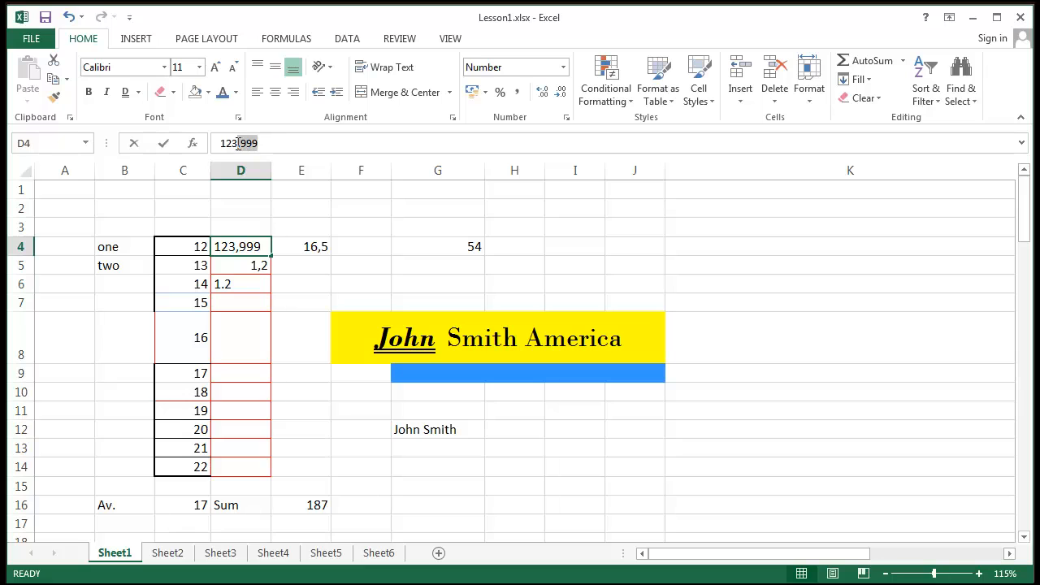
pyautogui.click(437, 261)
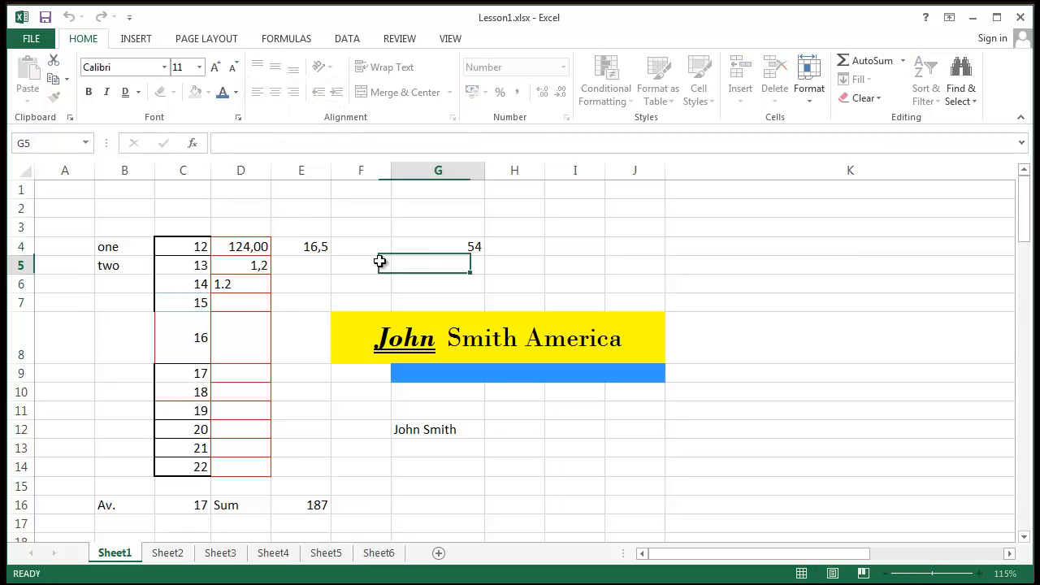
pyautogui.click(241, 246)
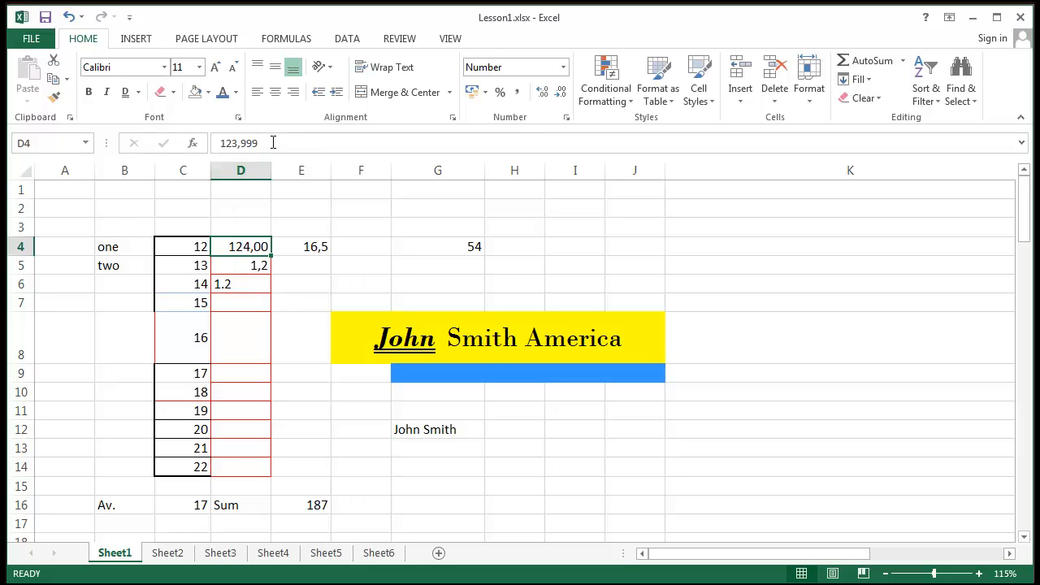
pyautogui.moveTo(273, 142); pyautogui.dragTo(182, 133)
pyautogui.click(261, 303)
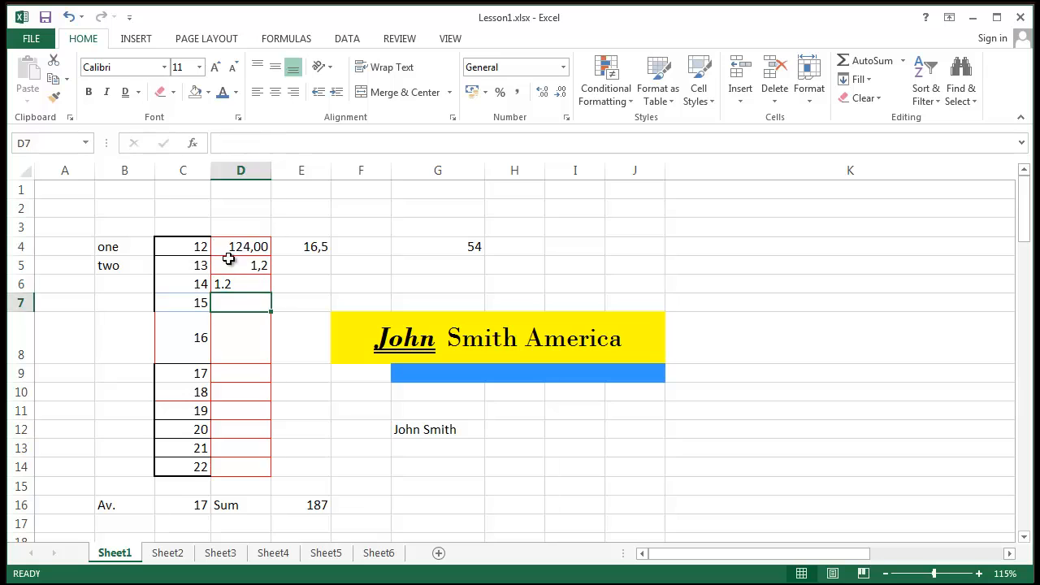
pyautogui.click(239, 243)
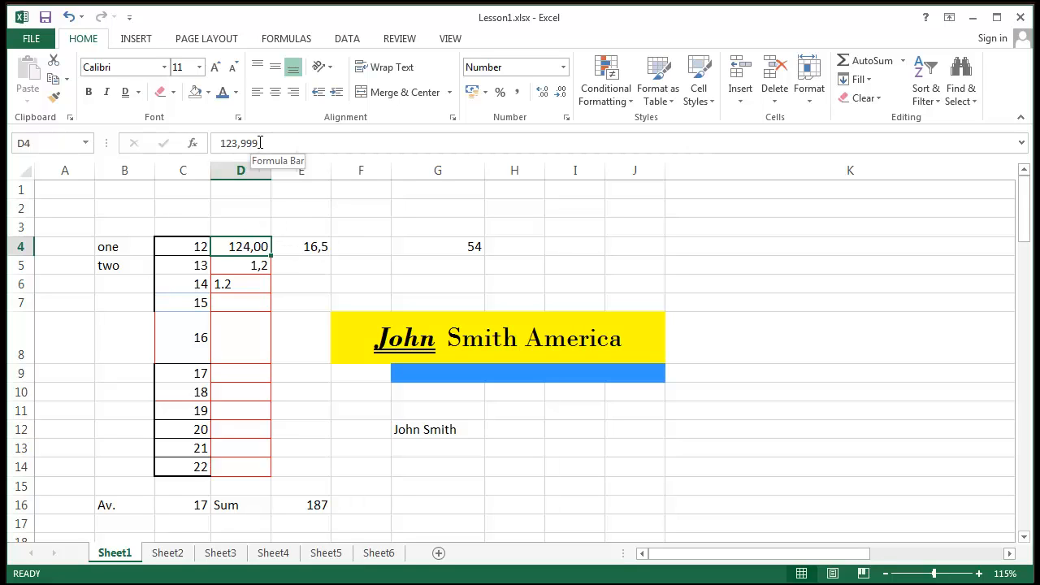
# - Set D4 to three decimal places so it reads 123,999
pyautogui.click(544, 93)
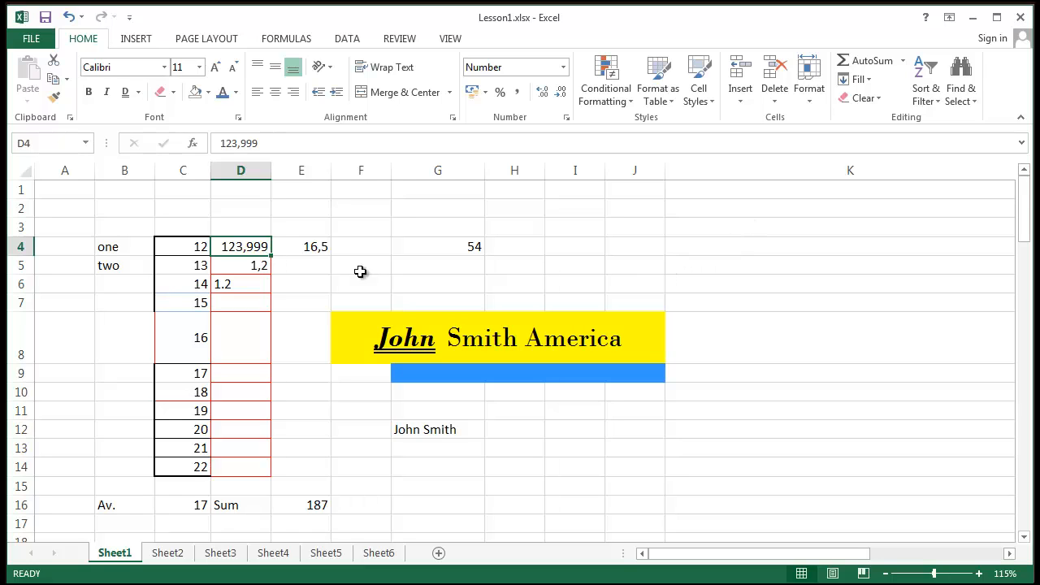
pyautogui.click(561, 92)
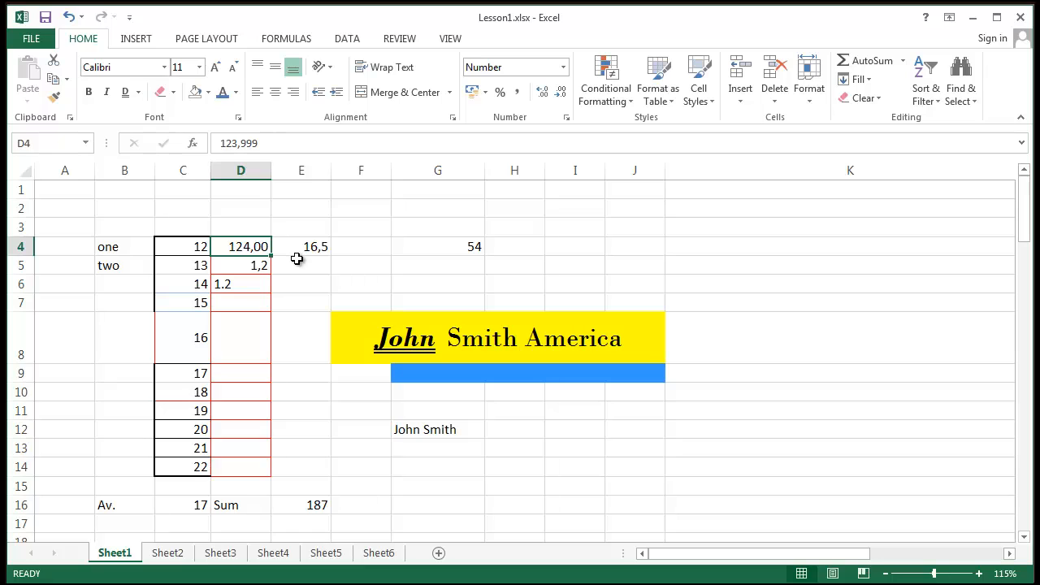
pyautogui.click(543, 92)
pyautogui.click(542, 94)
pyautogui.click(542, 93)
pyautogui.click(542, 94)
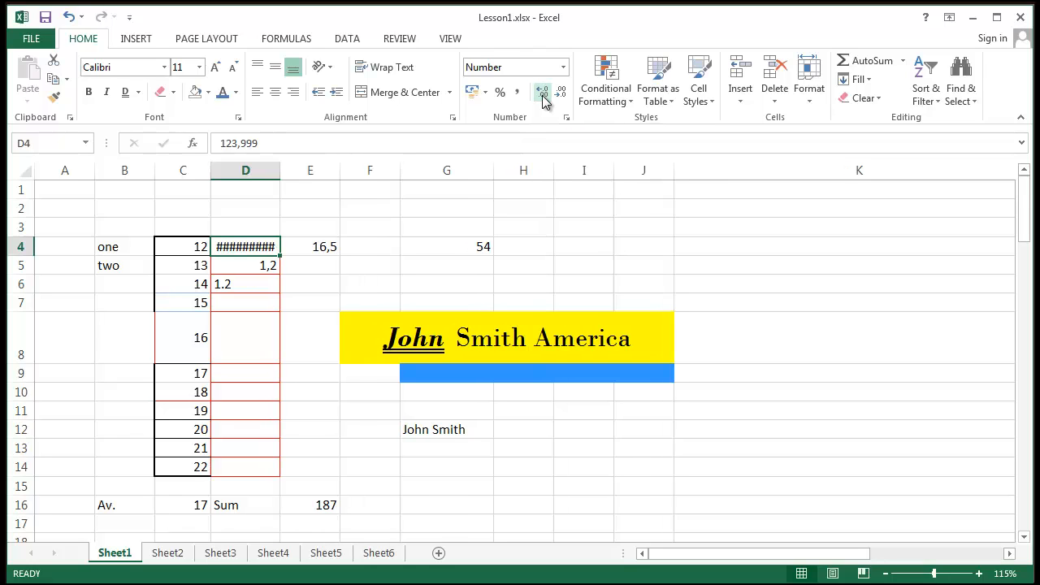
pyautogui.click(542, 93)
pyautogui.click(542, 93)
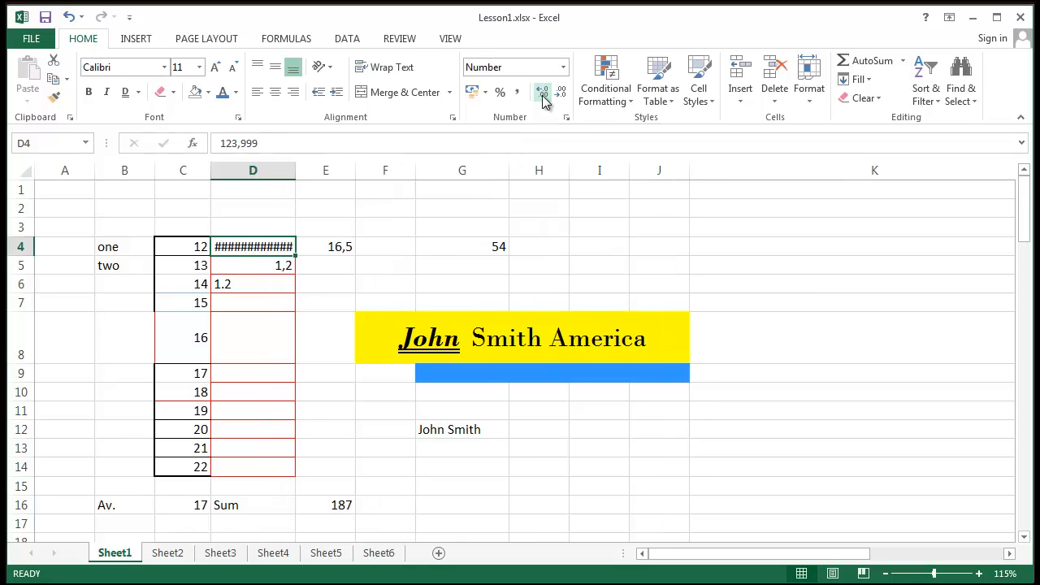
pyautogui.click(542, 94)
pyautogui.click(543, 93)
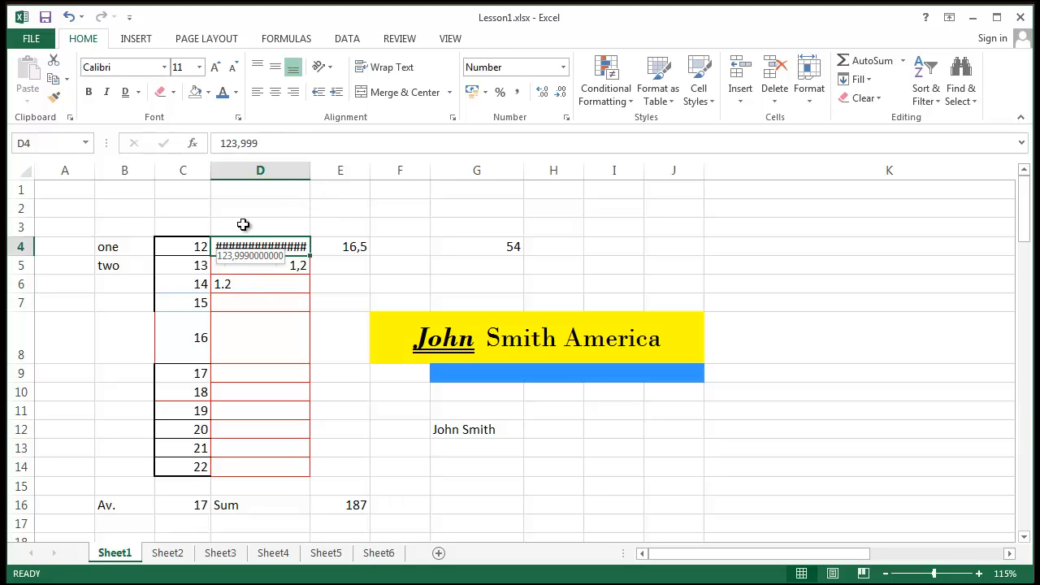
pyautogui.moveTo(306, 163); pyautogui.dragTo(255, 170)
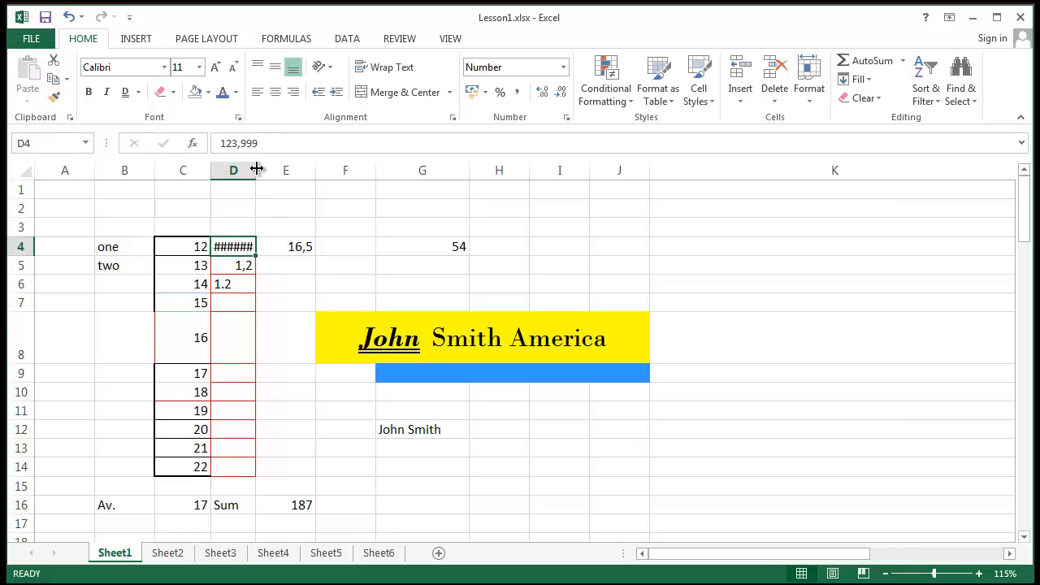
pyautogui.moveTo(256, 170); pyautogui.dragTo(337, 170)
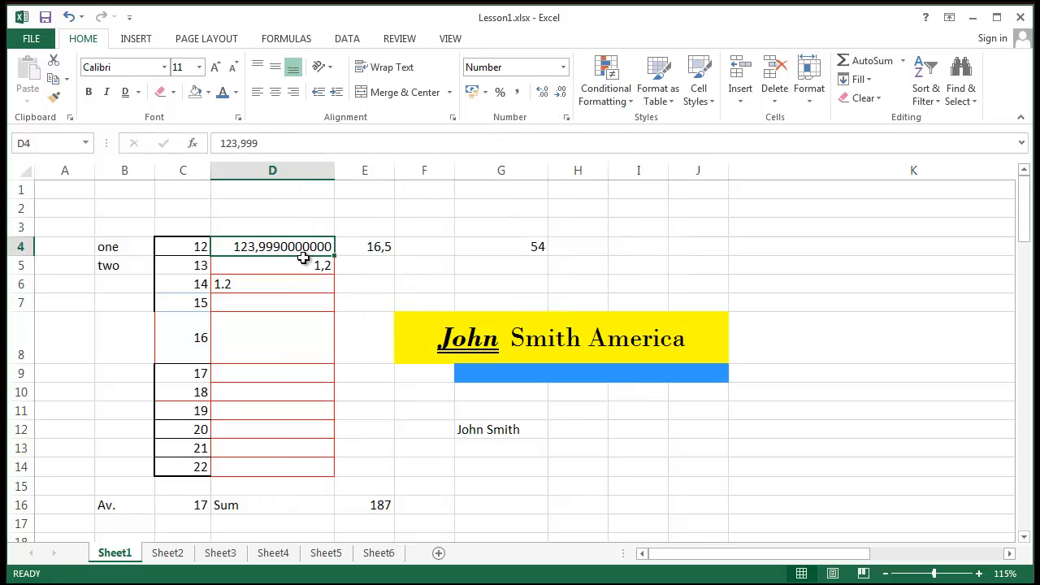
# - Try Currency, then apply £ English (United Kingdom) Accounting format to D4, showing £ 124,00
pyautogui.click(564, 67)
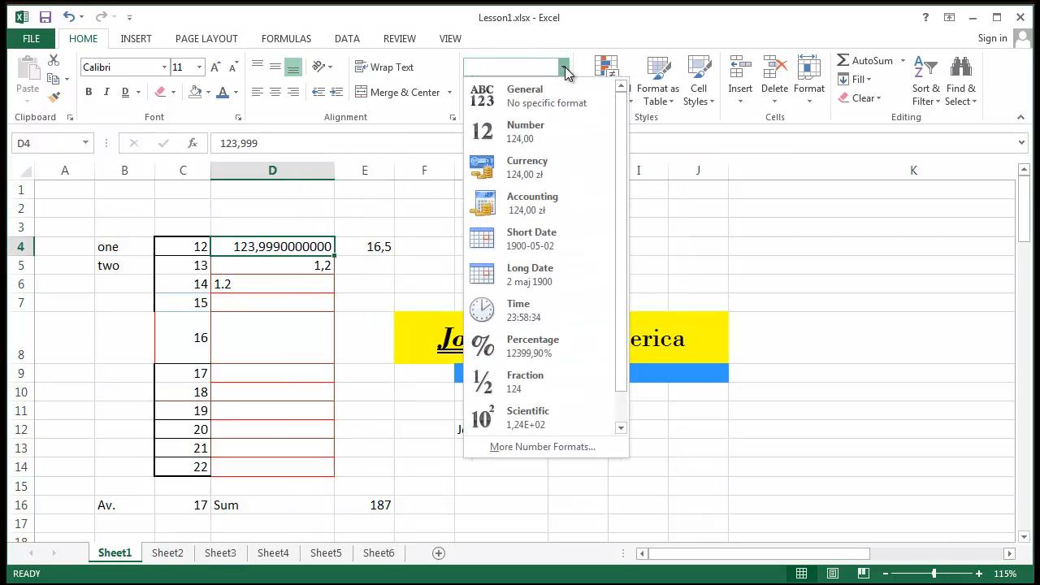
pyautogui.click(583, 171)
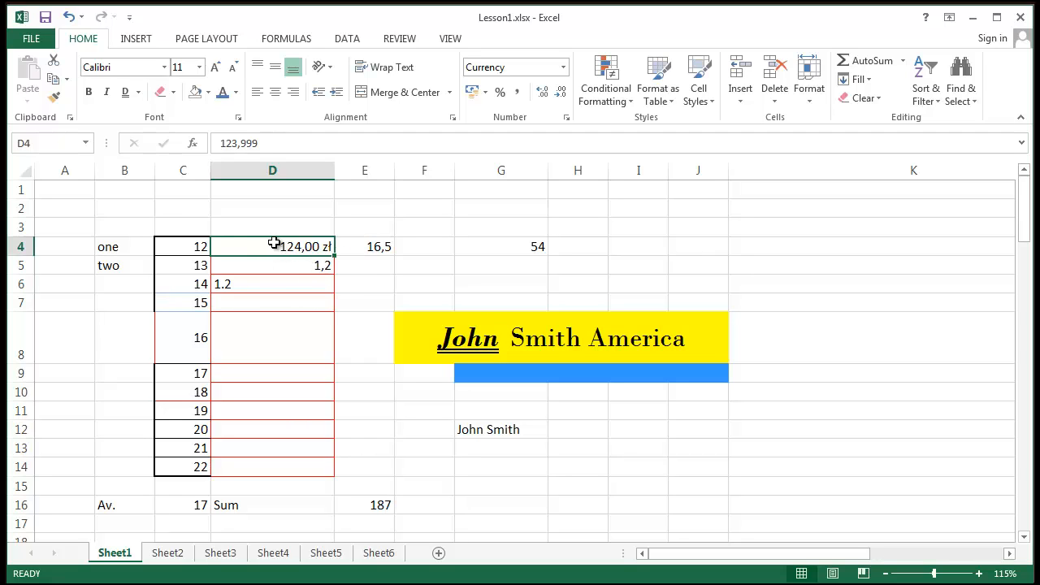
pyautogui.click(485, 92)
pyautogui.click(521, 132)
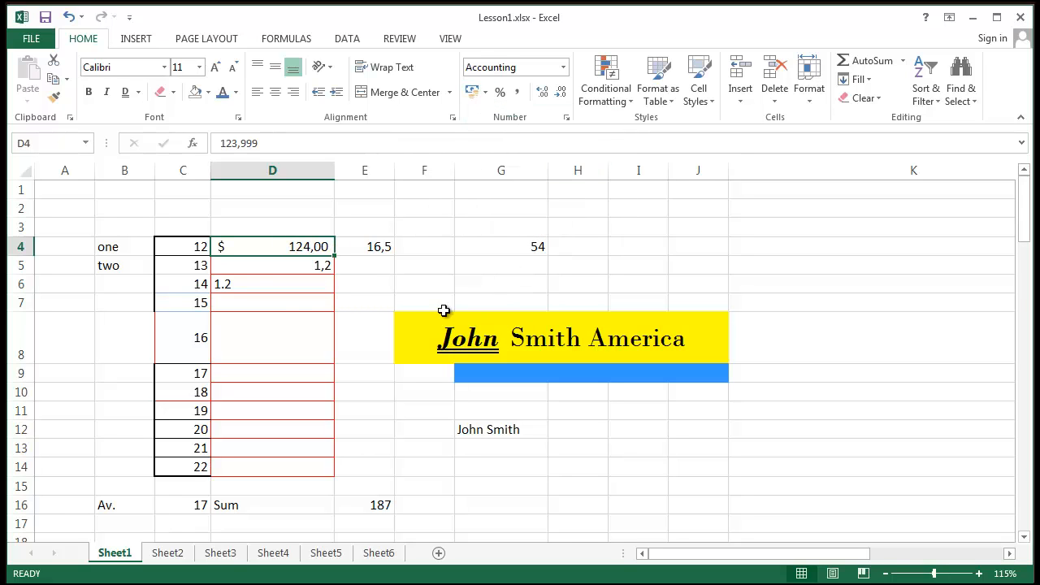
pyautogui.click(486, 92)
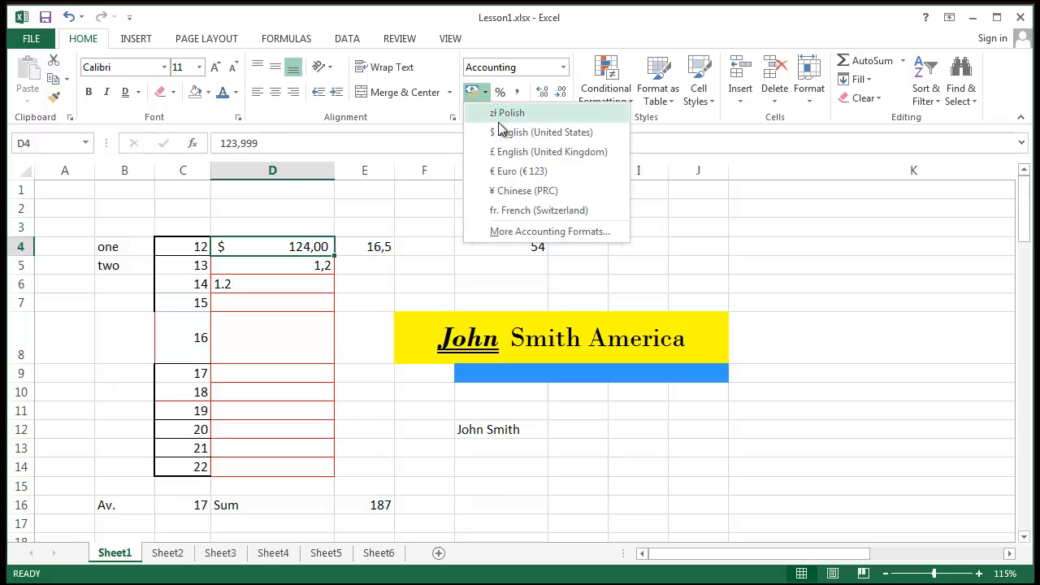
pyautogui.click(500, 161)
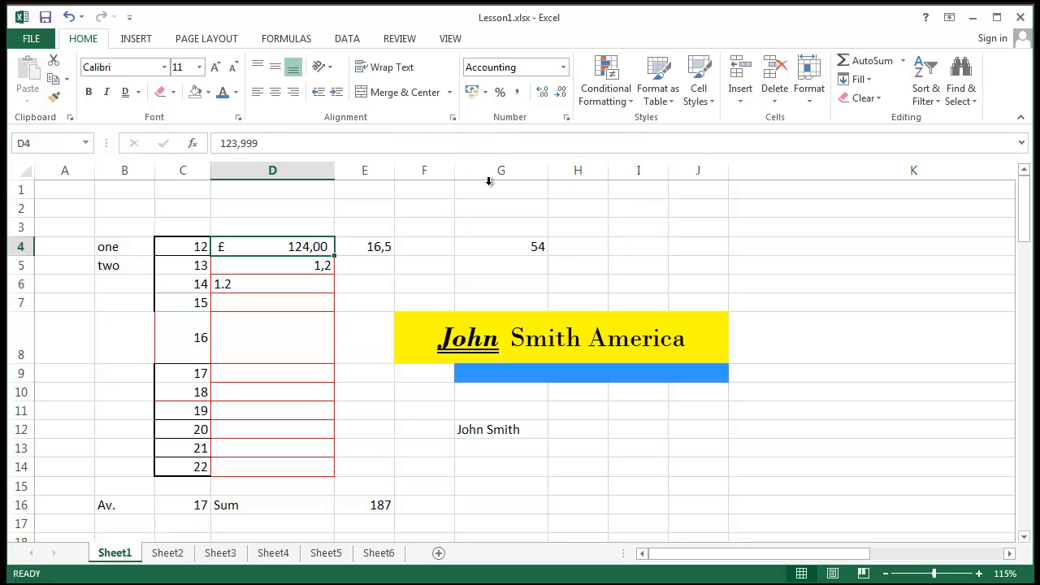
pyautogui.click(486, 92)
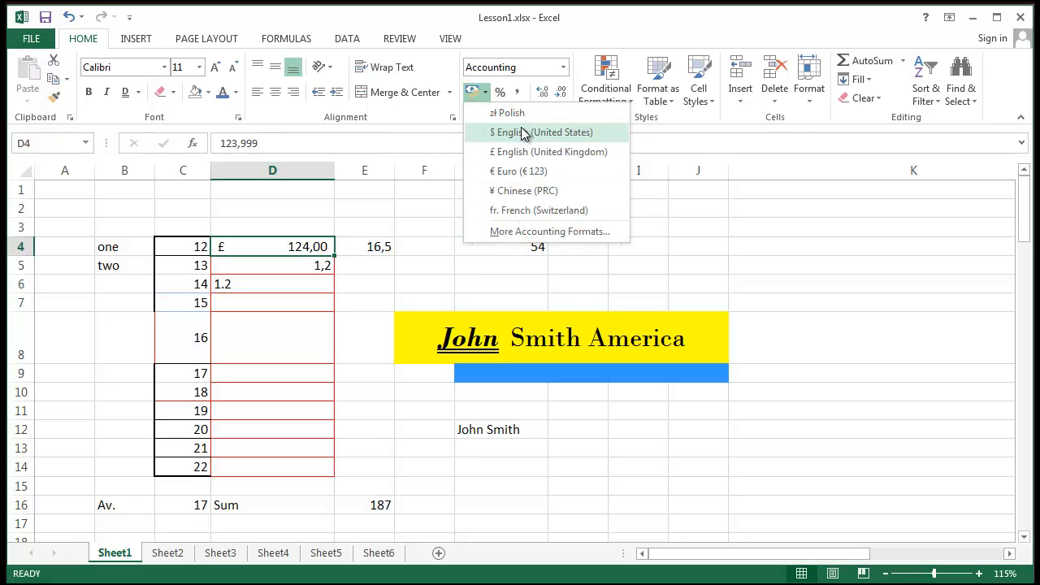
pyautogui.click(403, 285)
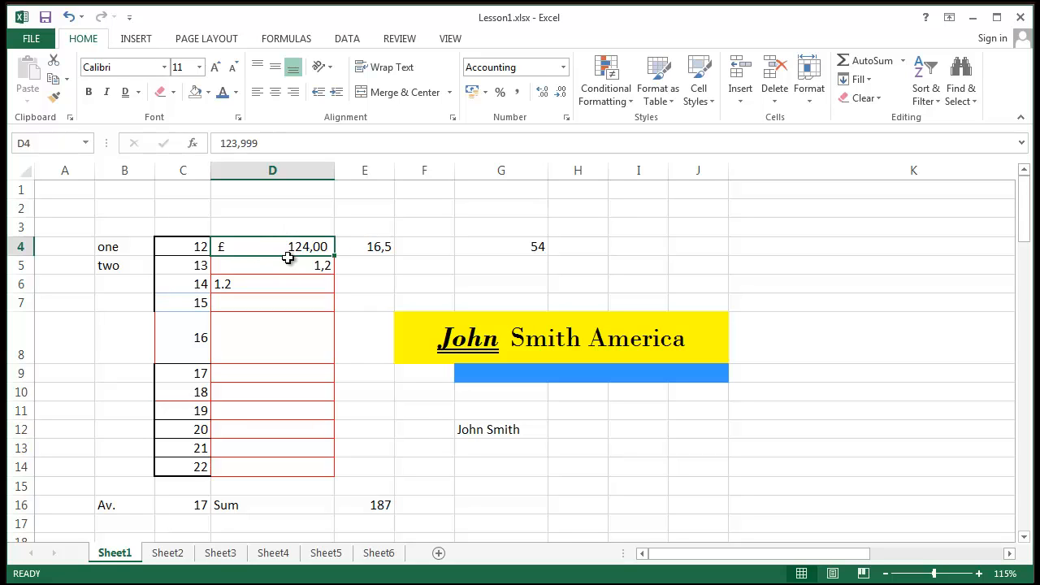
pyautogui.click(289, 318)
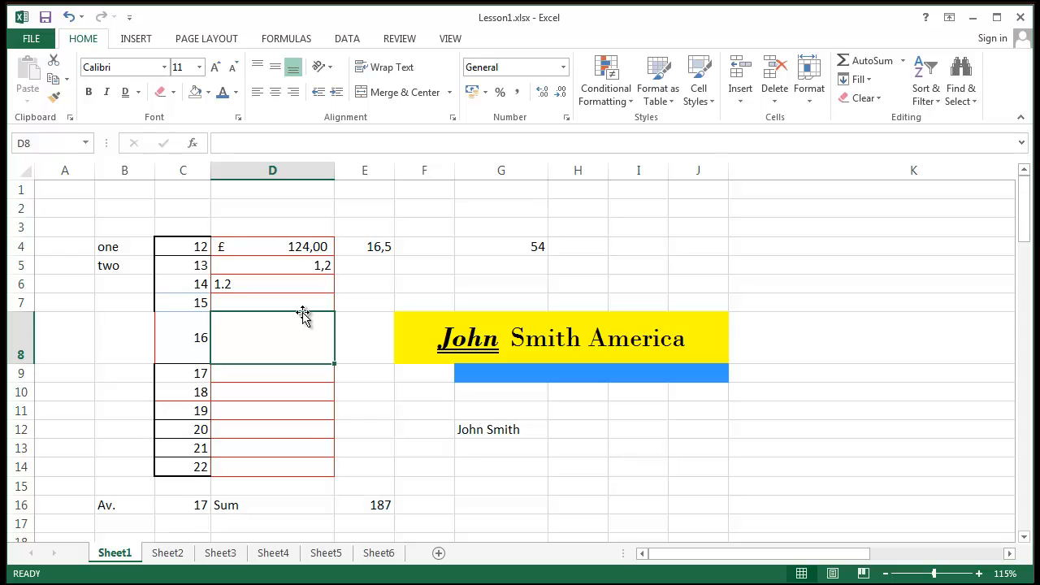
# - Enter the formula =D4+E4 in cell F4 to total the two values
pyautogui.click(304, 245)
pyautogui.click(363, 248)
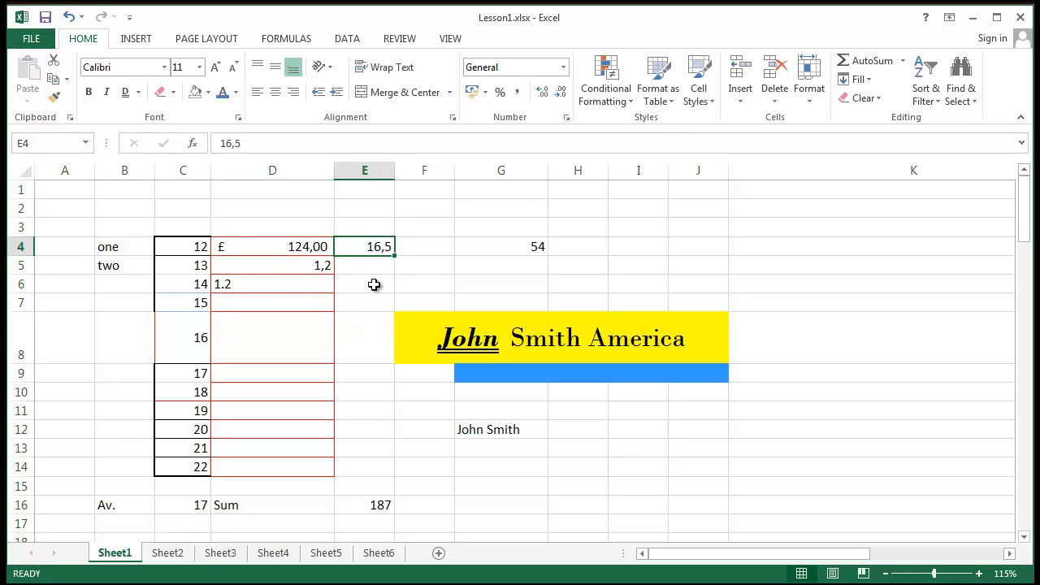
pyautogui.click(270, 251)
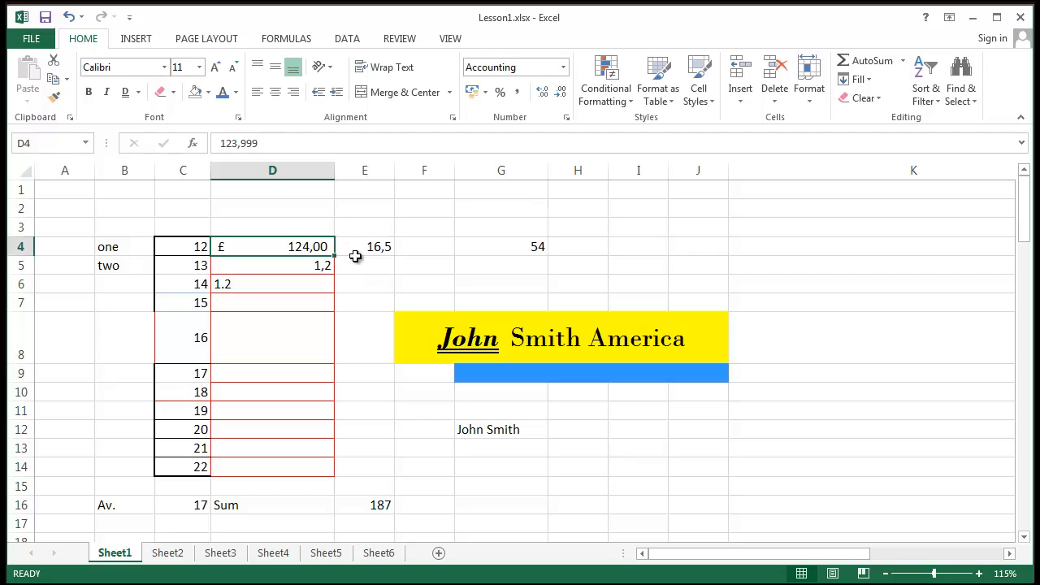
pyautogui.click(439, 247)
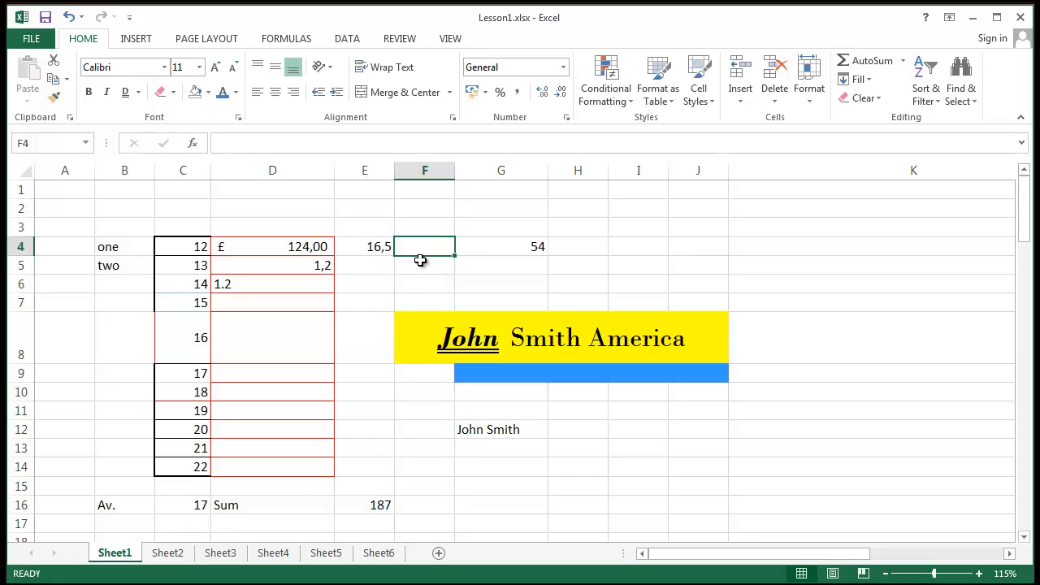
pyautogui.write('=')
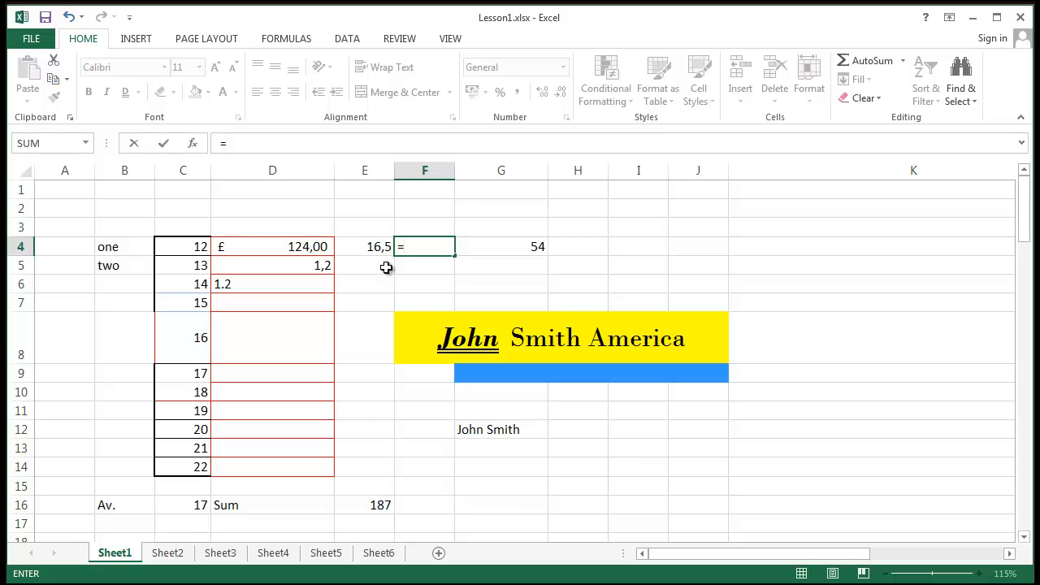
pyautogui.click(318, 251)
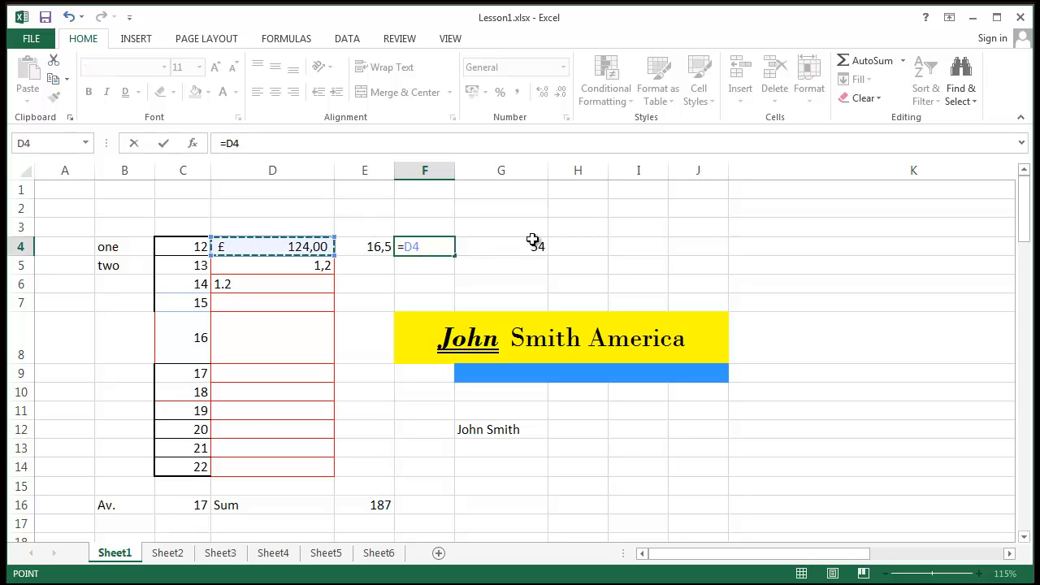
pyautogui.write('+')
pyautogui.click(364, 244)
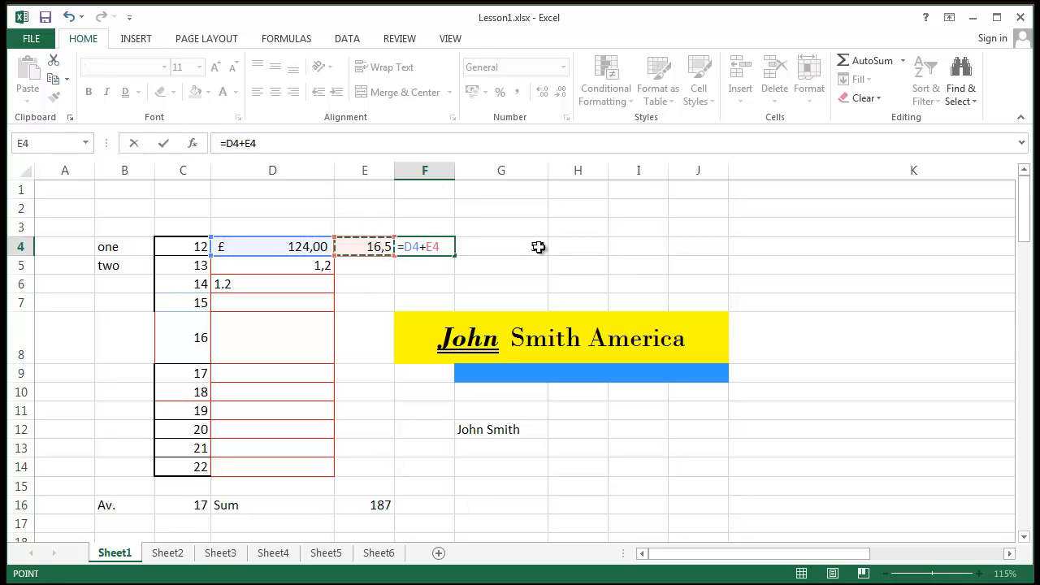
pyautogui.press('Return')
pyautogui.click(424, 246)
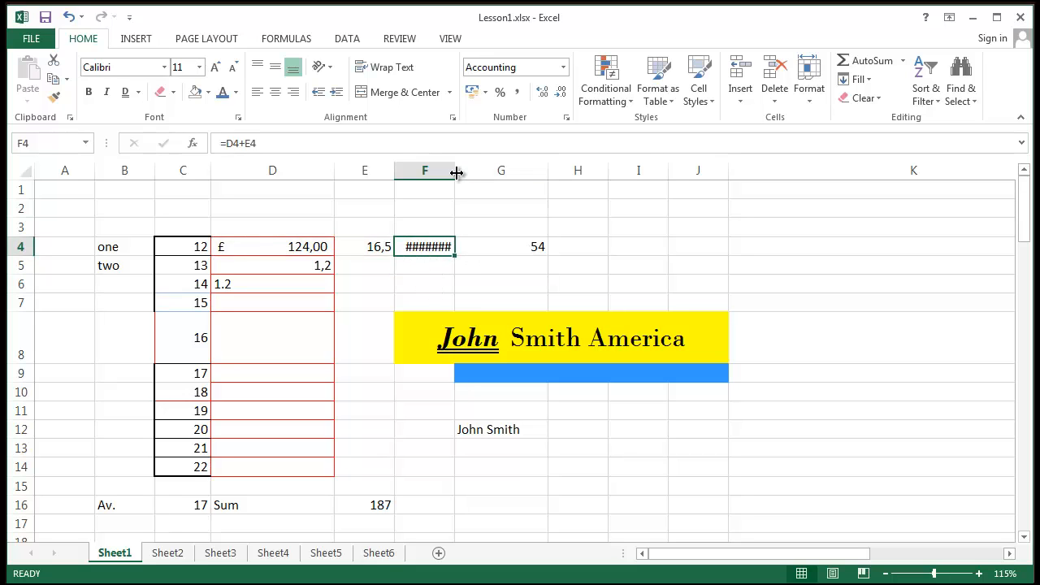
# - Widen column F so the total fits, then compare the D4, E4 and F4 values
pyautogui.moveTo(457, 172); pyautogui.dragTo(471, 171)
pyautogui.click(537, 262)
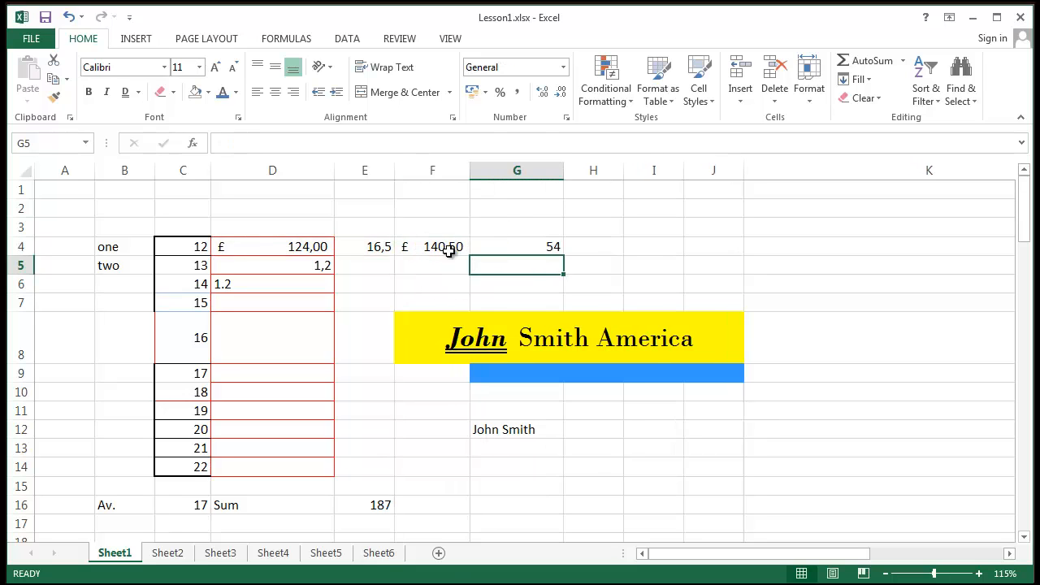
pyautogui.click(449, 248)
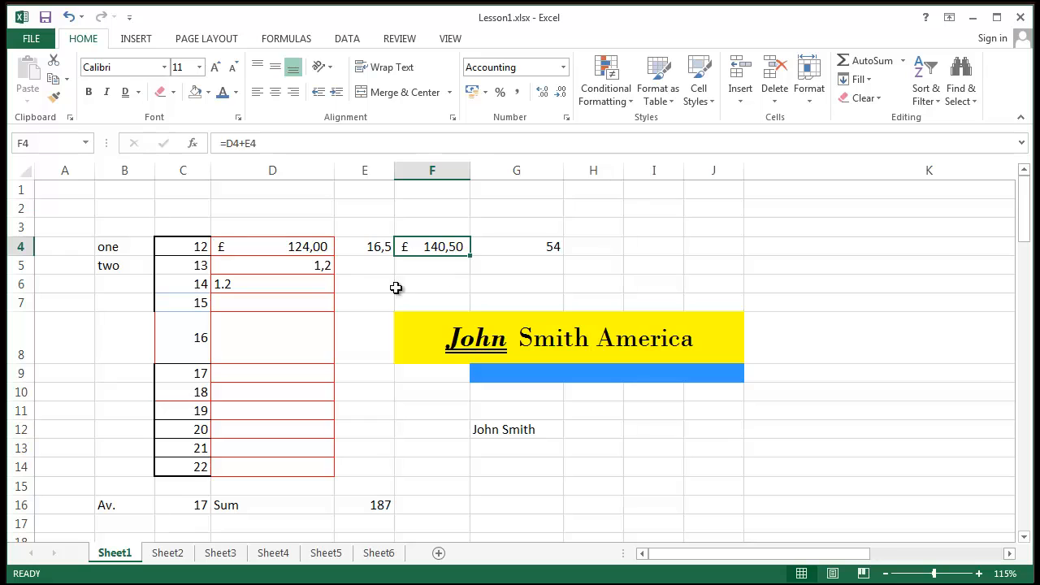
pyautogui.click(338, 286)
pyautogui.click(284, 247)
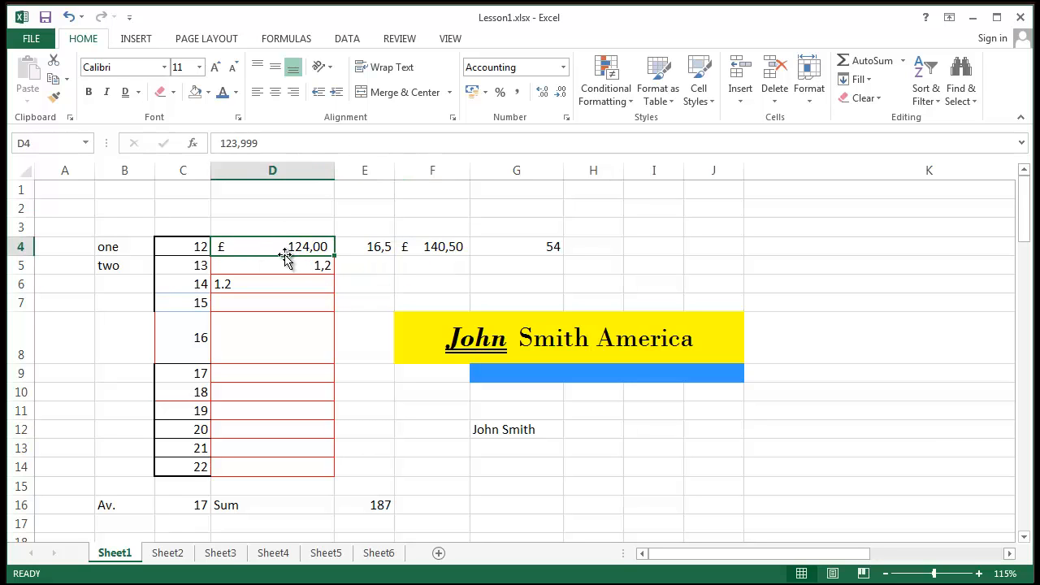
pyautogui.click(374, 300)
pyautogui.click(379, 245)
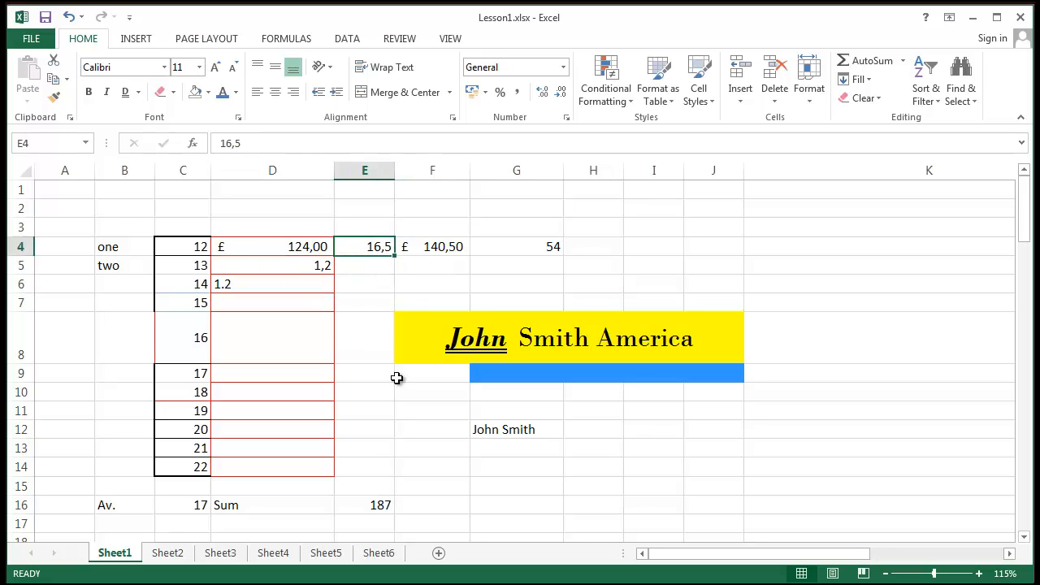
pyautogui.click(428, 249)
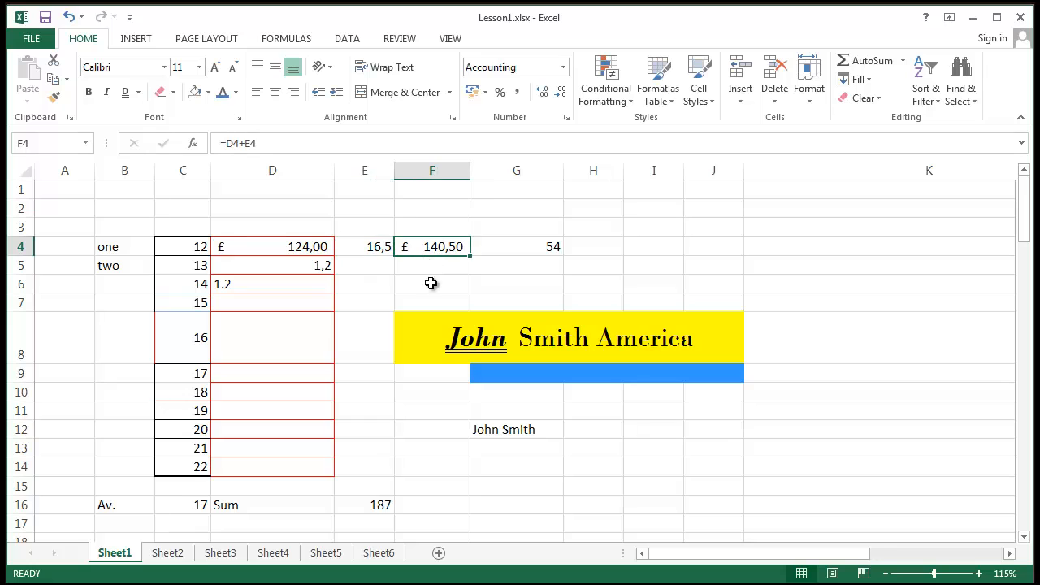
pyautogui.click(365, 244)
pyautogui.click(297, 252)
pyautogui.click(346, 287)
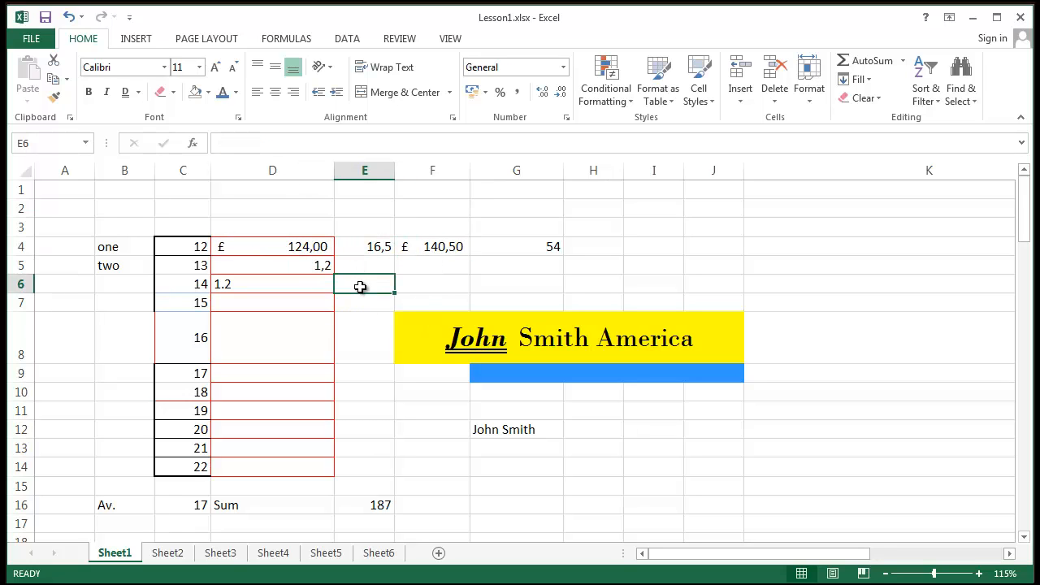
pyautogui.click(442, 251)
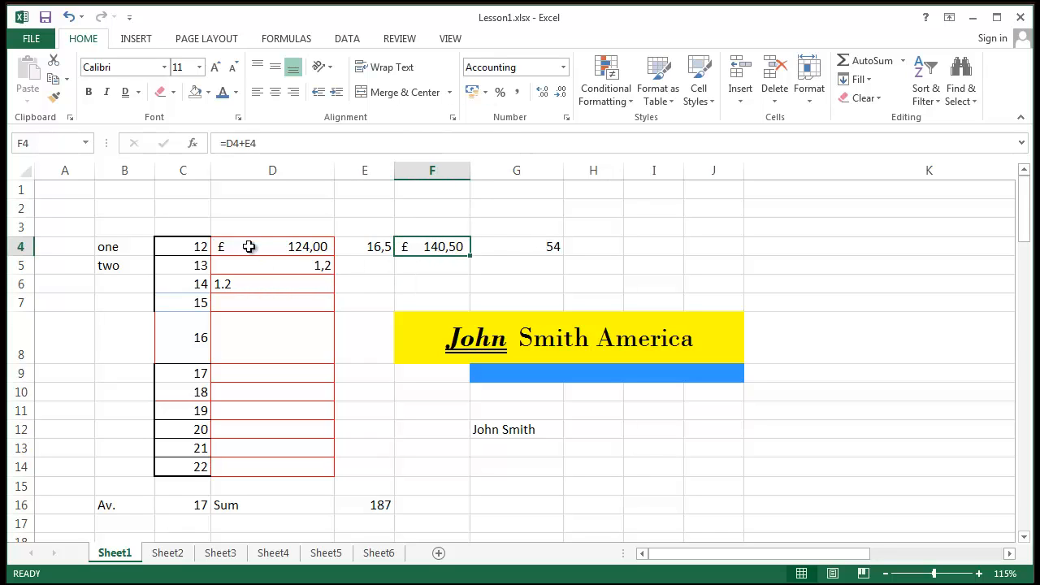
pyautogui.click(370, 248)
pyautogui.click(310, 250)
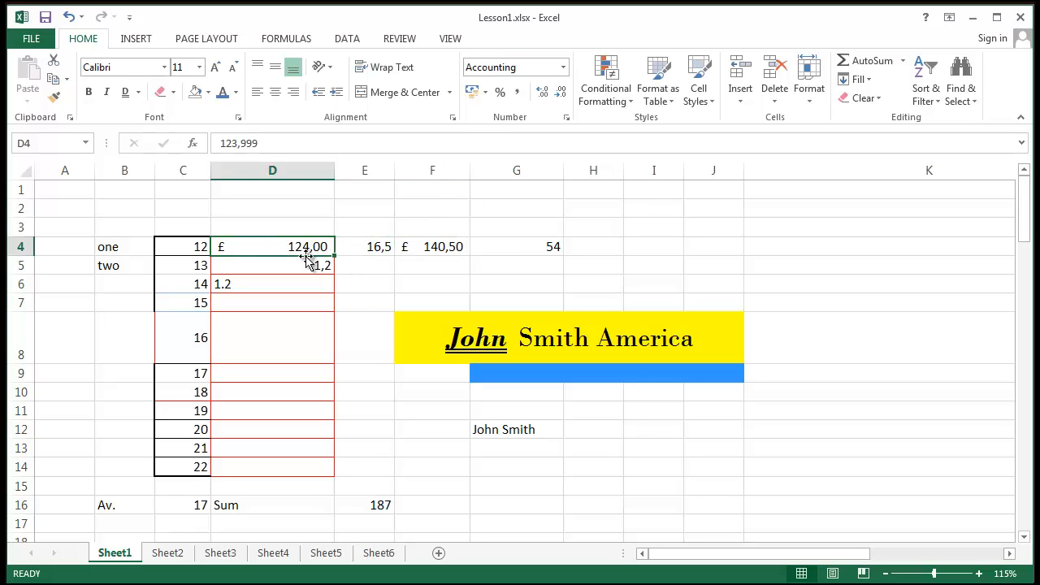
# - Apply Currency format to D4 and reset F4 to General so it shows 140,499
pyautogui.click(564, 67)
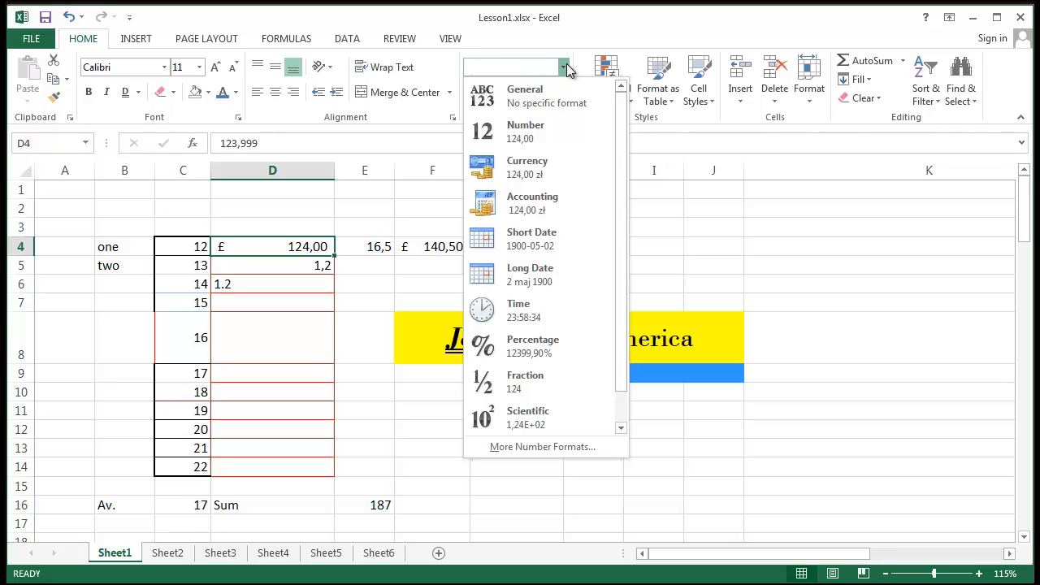
pyautogui.click(549, 165)
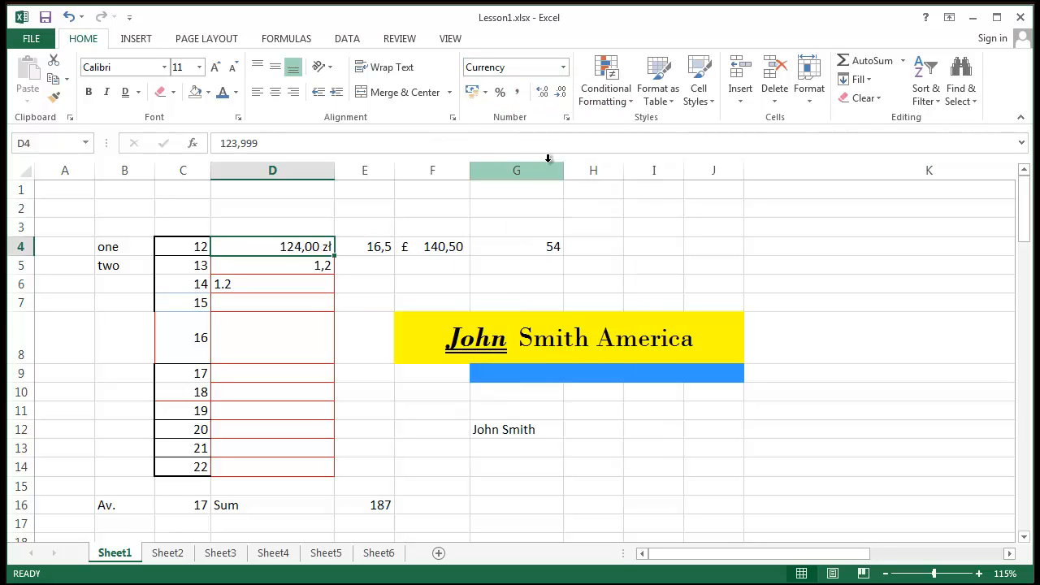
pyautogui.click(446, 249)
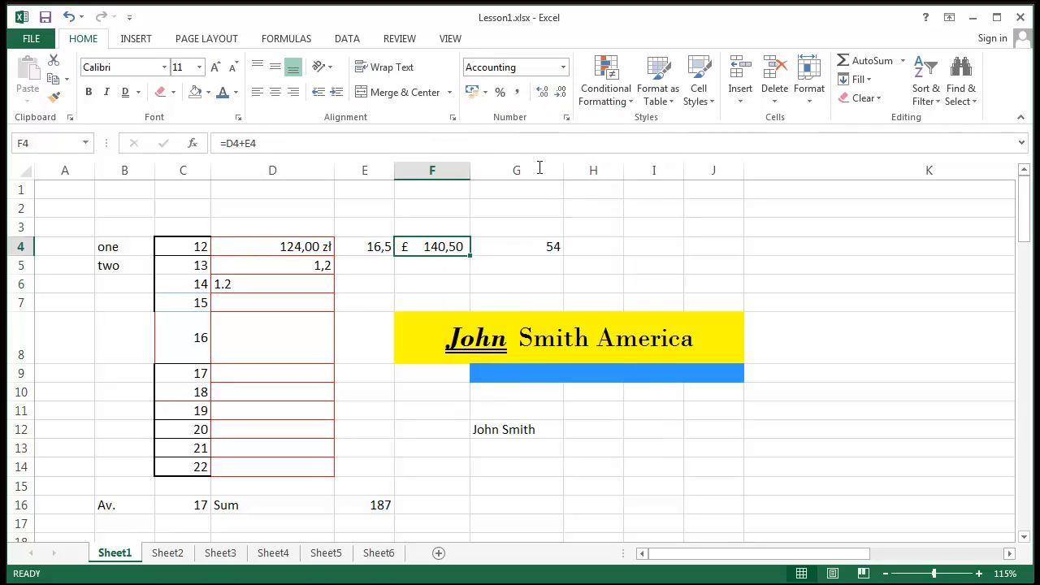
pyautogui.click(561, 66)
pyautogui.click(520, 90)
pyautogui.click(573, 261)
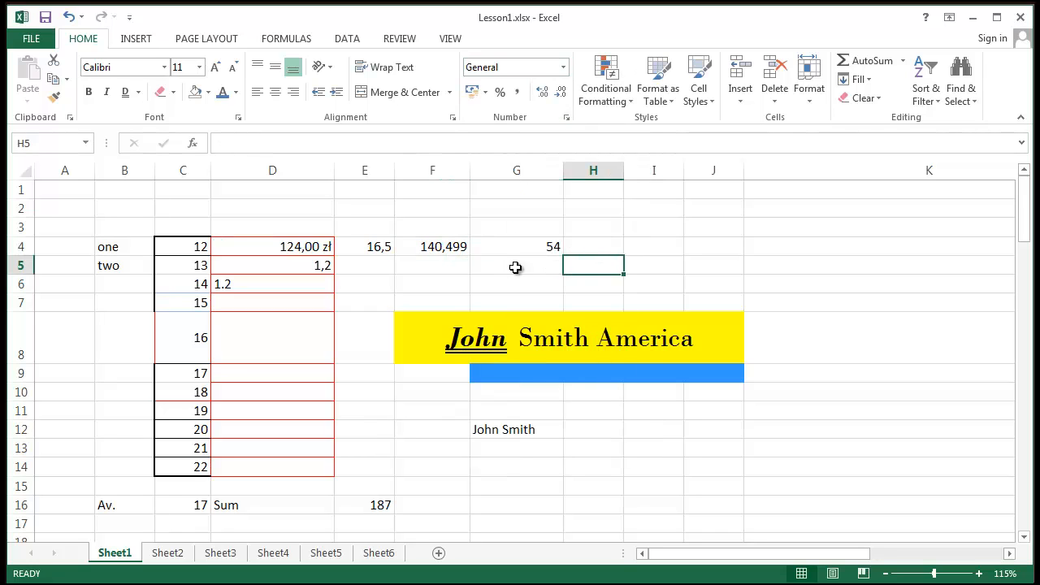
pyautogui.click(440, 248)
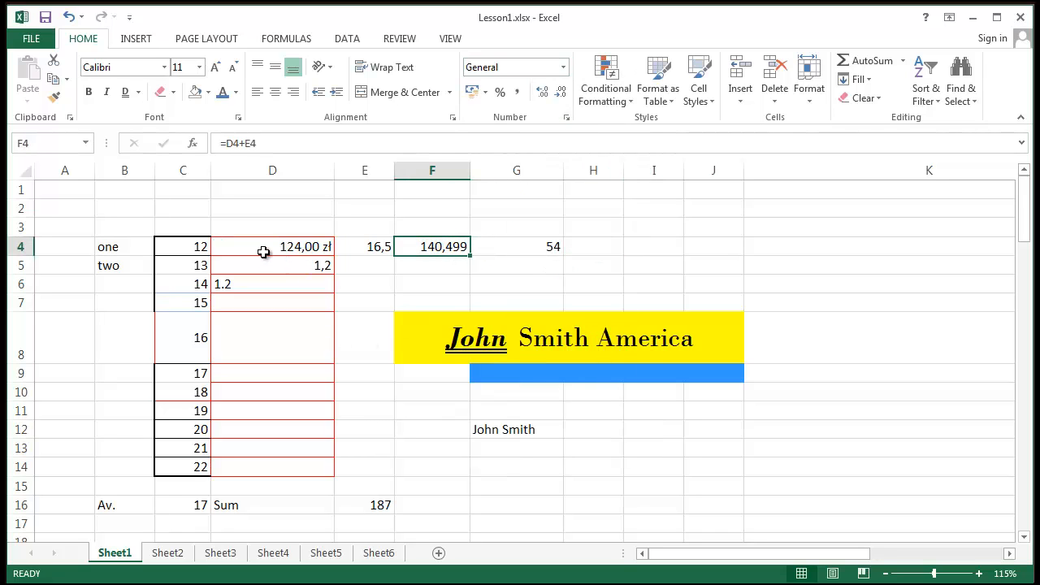
# - Widen column D and reset D4 to General so it reads 123,999
pyautogui.moveTo(334, 170); pyautogui.dragTo(344, 170)
pyautogui.click(308, 241)
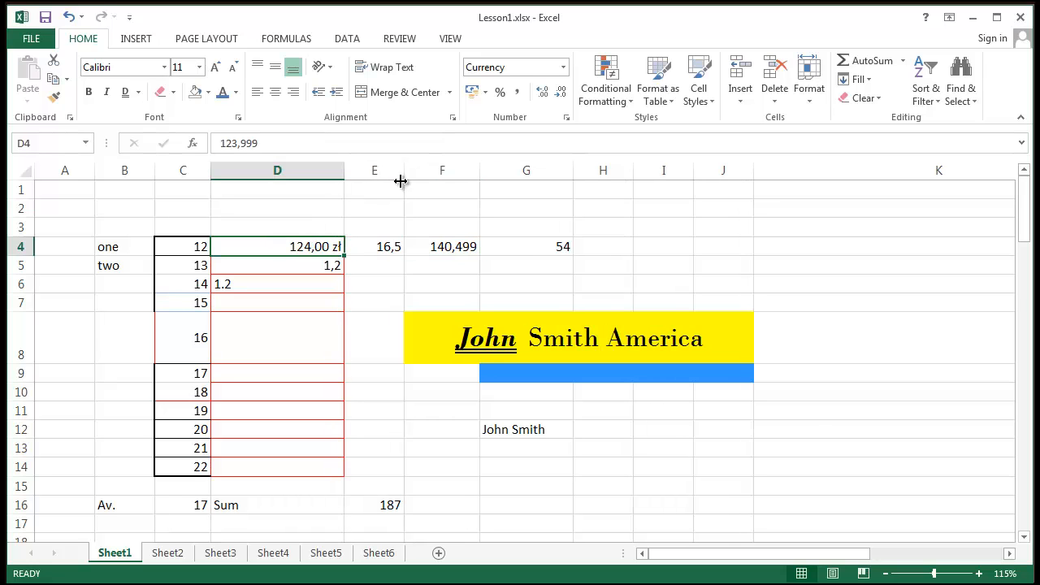
pyautogui.click(564, 68)
pyautogui.click(558, 92)
pyautogui.click(402, 284)
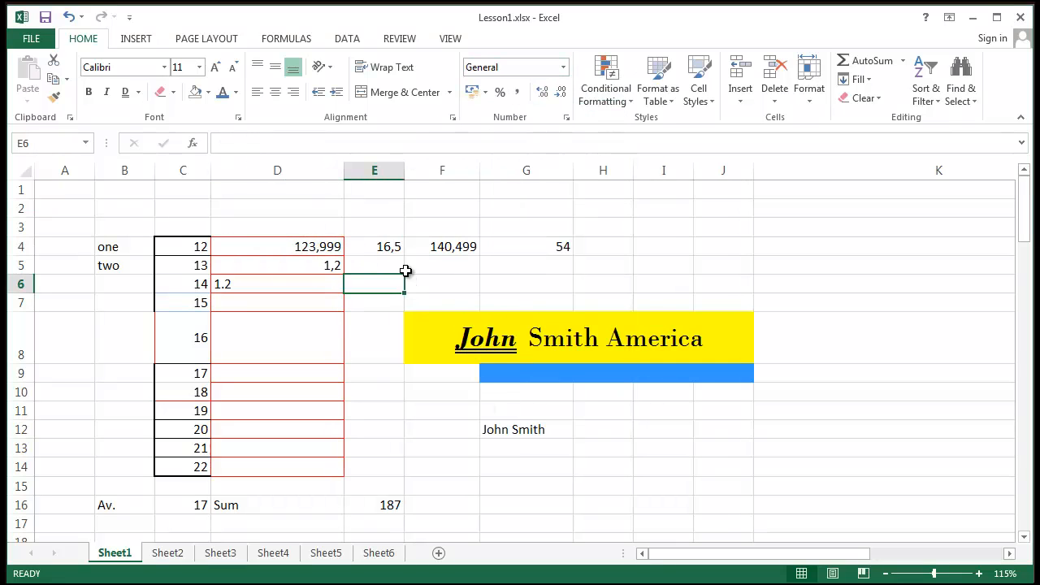
pyautogui.click(464, 244)
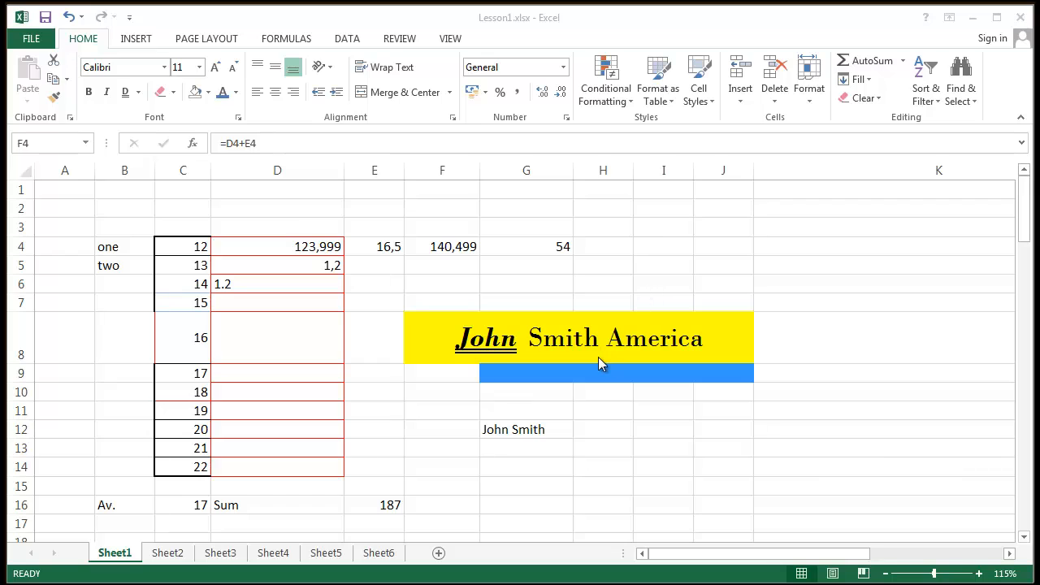
pyautogui.click(323, 254)
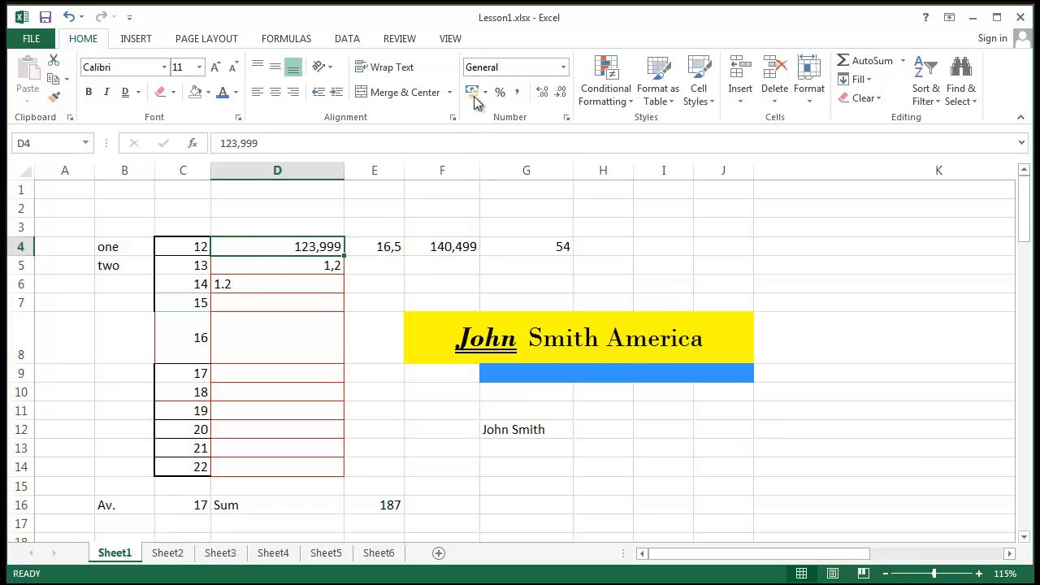
# - Open D4's Number Format list and scroll down to the Text option
pyautogui.click(563, 68)
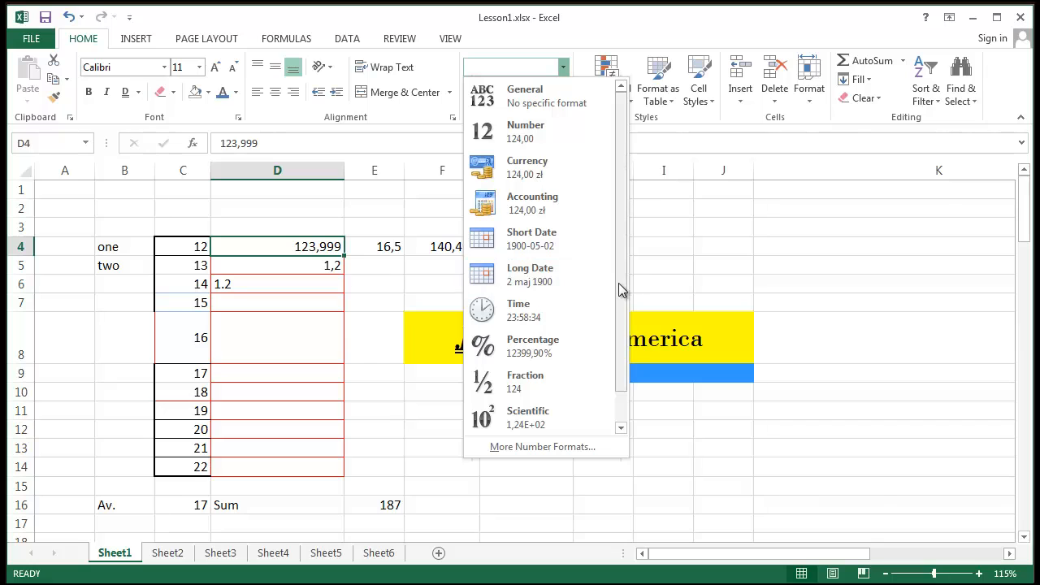
pyautogui.scroll(-1, 621, 290)
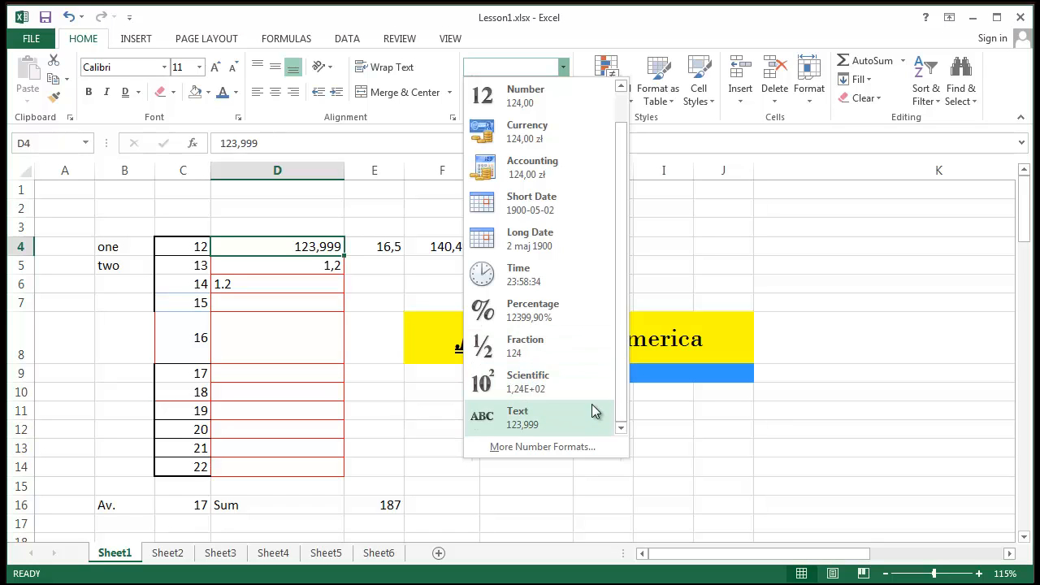
# - Close the format list and keep C4 (12) in General format
pyautogui.click(301, 367)
pyautogui.click(284, 306)
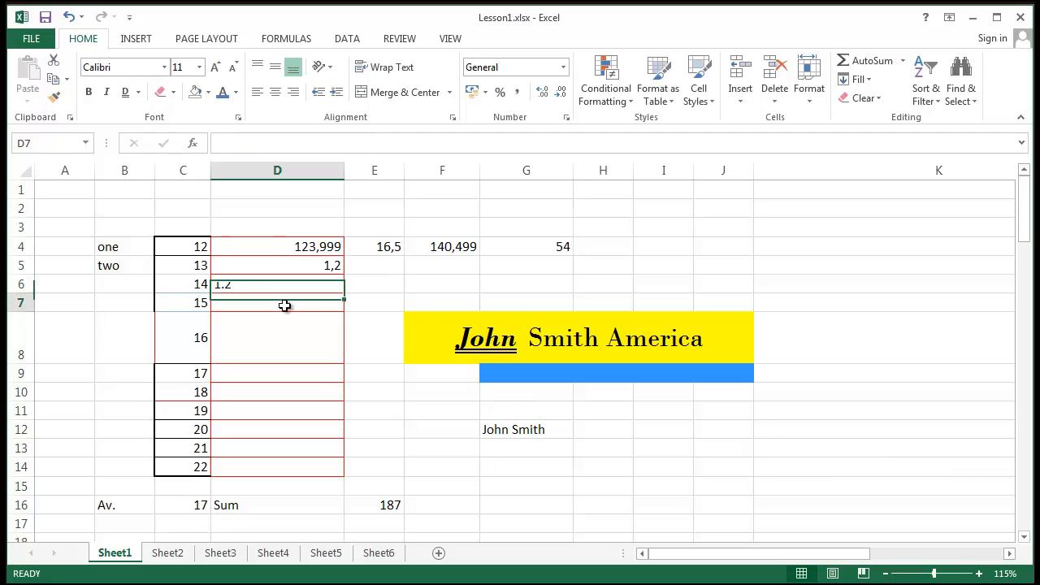
pyautogui.click(287, 327)
pyautogui.click(291, 367)
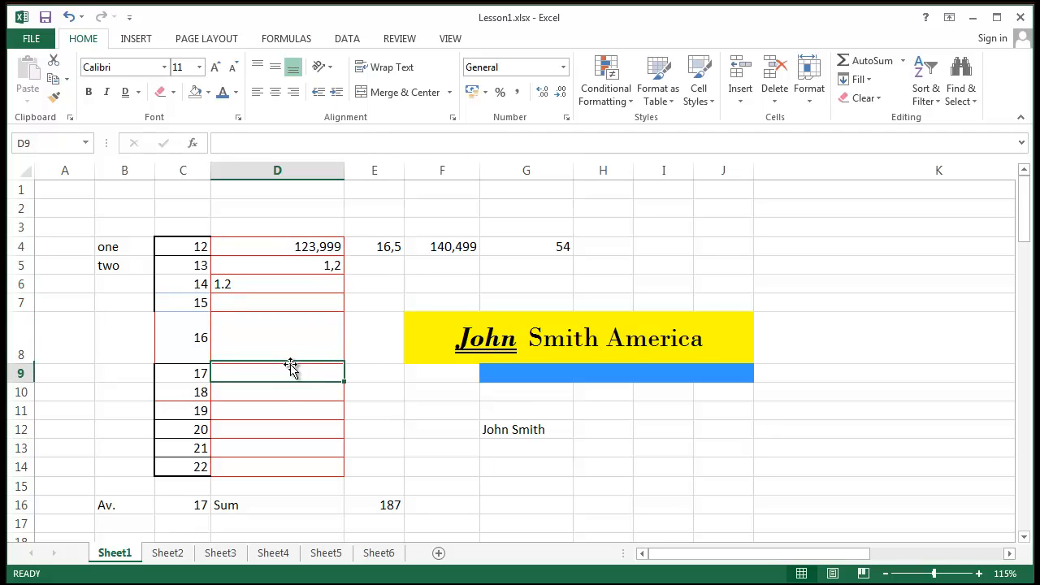
pyautogui.click(201, 248)
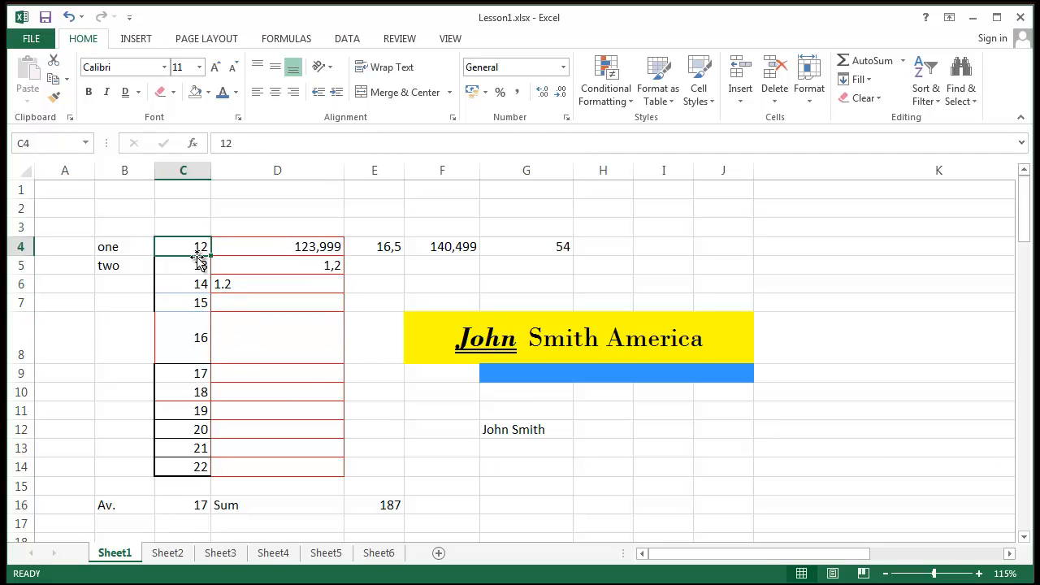
pyautogui.click(562, 68)
pyautogui.click(564, 70)
pyautogui.click(566, 66)
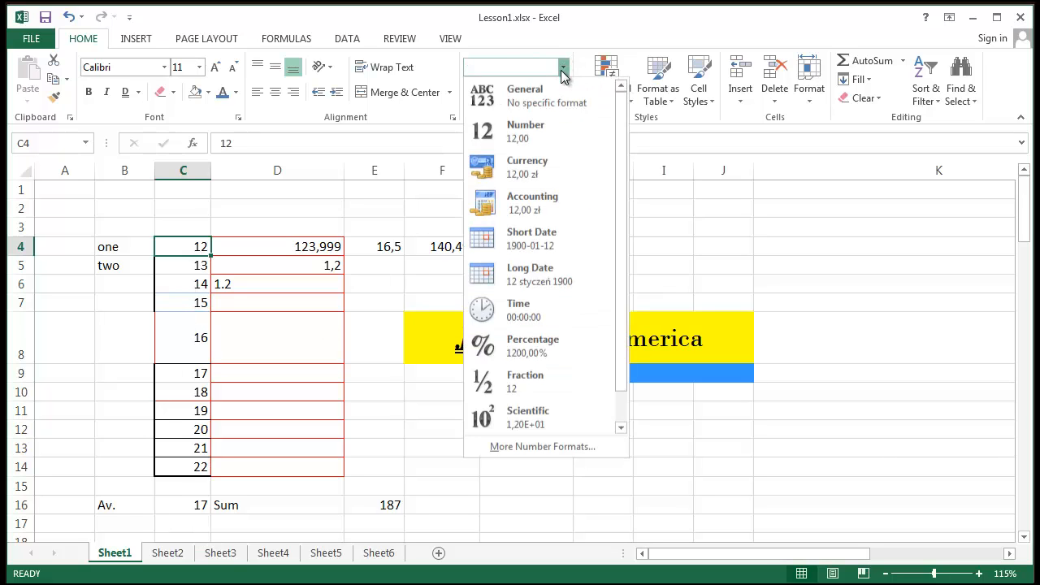
pyautogui.click(558, 94)
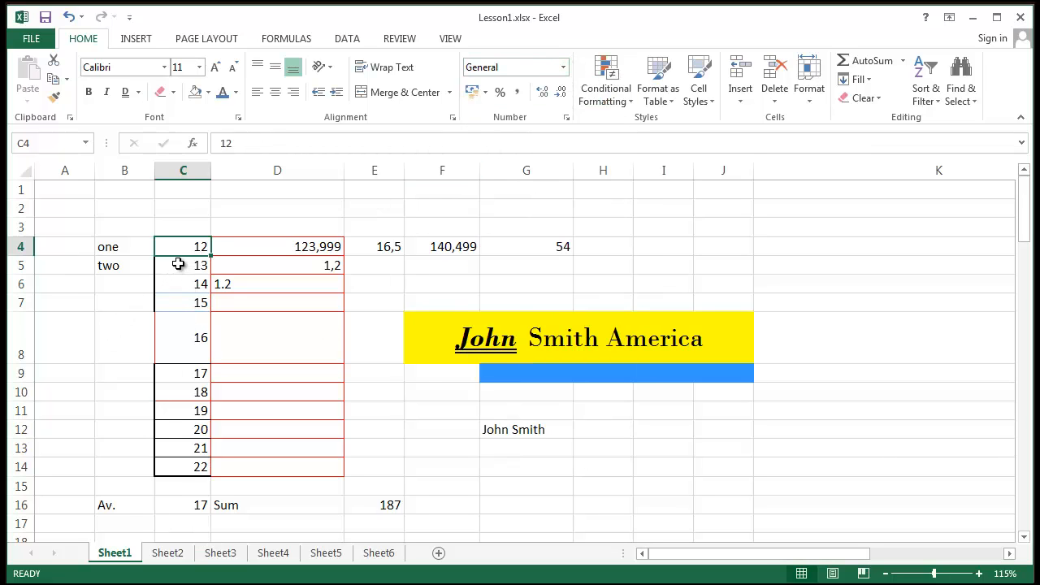
# - Format C5 as Number, C6 as Currency and C7 as Accounting
pyautogui.click(180, 265)
pyautogui.click(564, 66)
pyautogui.click(550, 124)
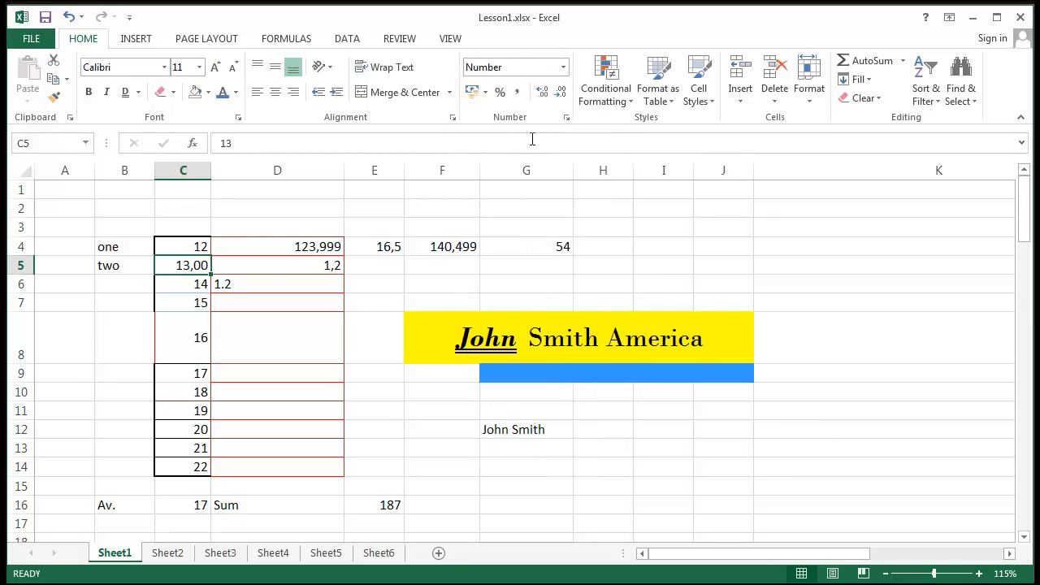
pyautogui.click(186, 285)
pyautogui.click(566, 66)
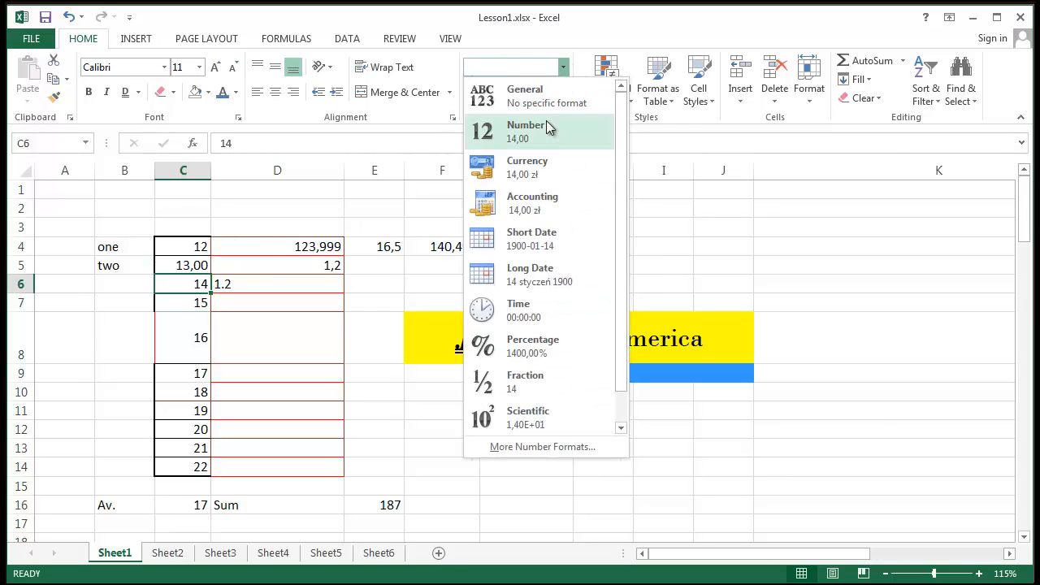
pyautogui.click(538, 171)
pyautogui.click(188, 302)
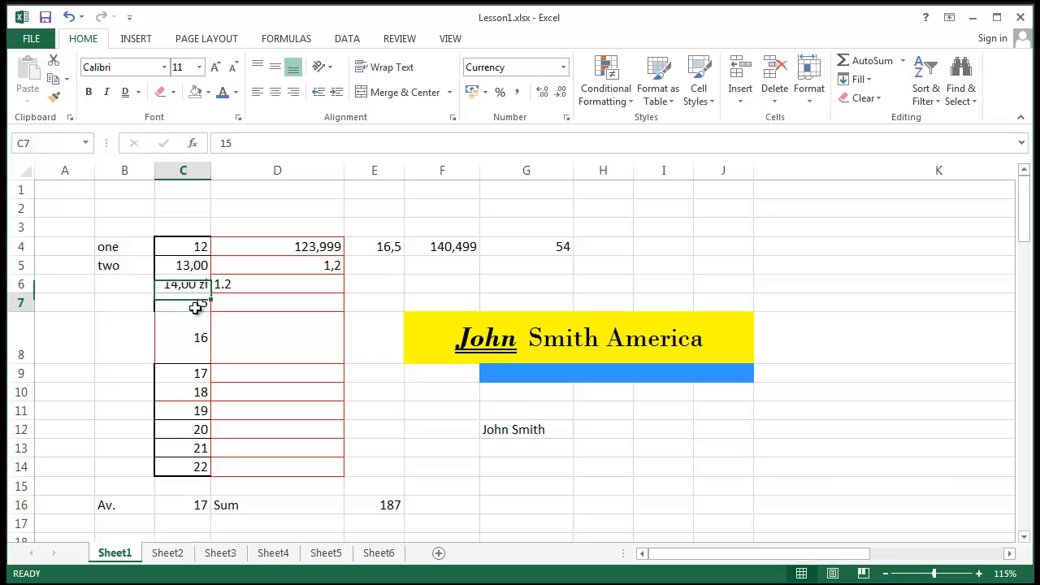
pyautogui.click(563, 67)
pyautogui.click(536, 195)
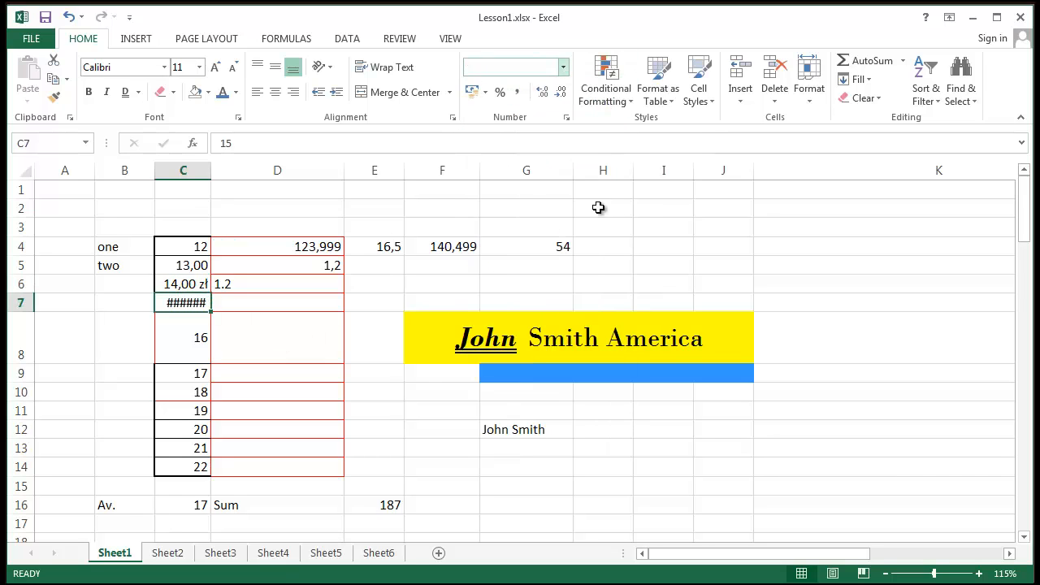
# - Widen column C and give C7 the fr. French (Switzerland) accounting symbol
pyautogui.moveTo(210, 167); pyautogui.dragTo(227, 165)
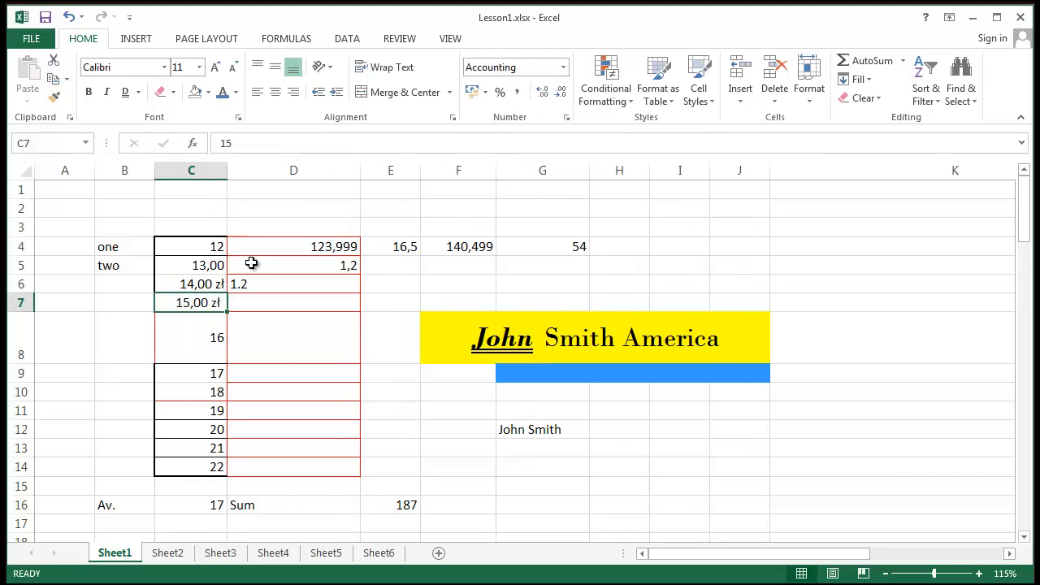
pyautogui.moveTo(191, 283); pyautogui.dragTo(204, 303)
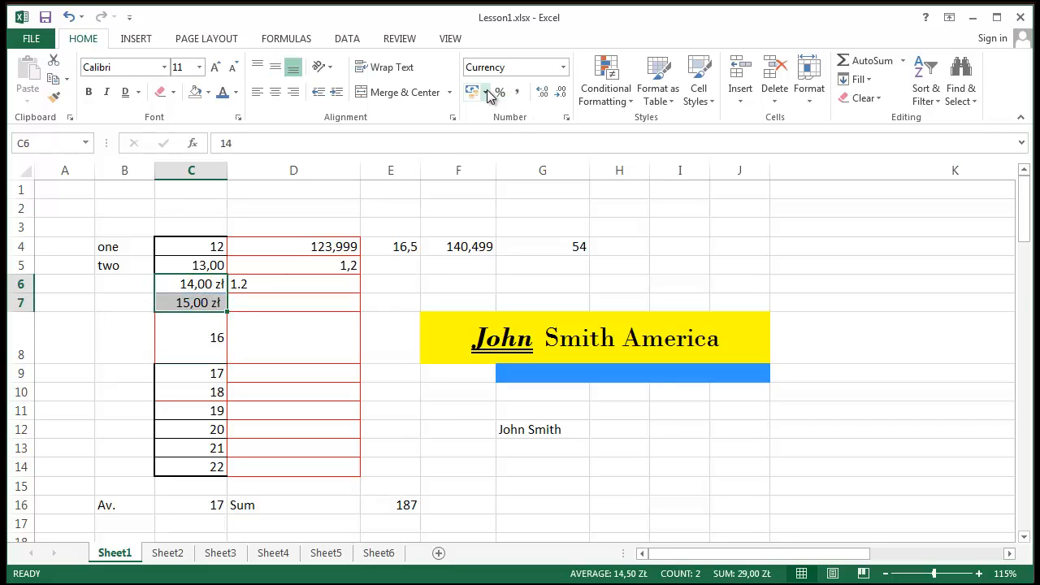
pyautogui.click(174, 302)
pyautogui.click(487, 94)
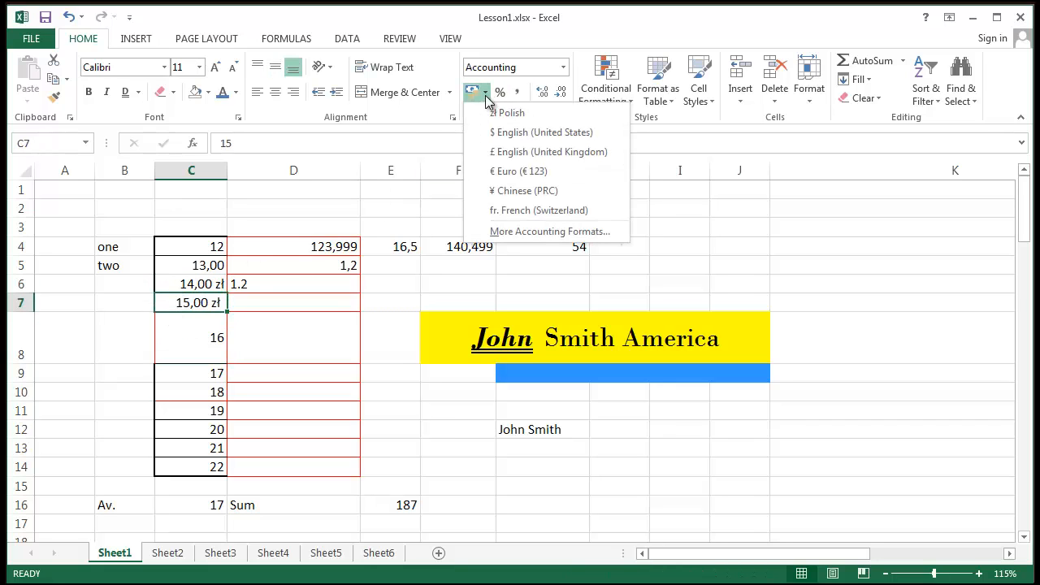
pyautogui.click(504, 209)
pyautogui.click(320, 390)
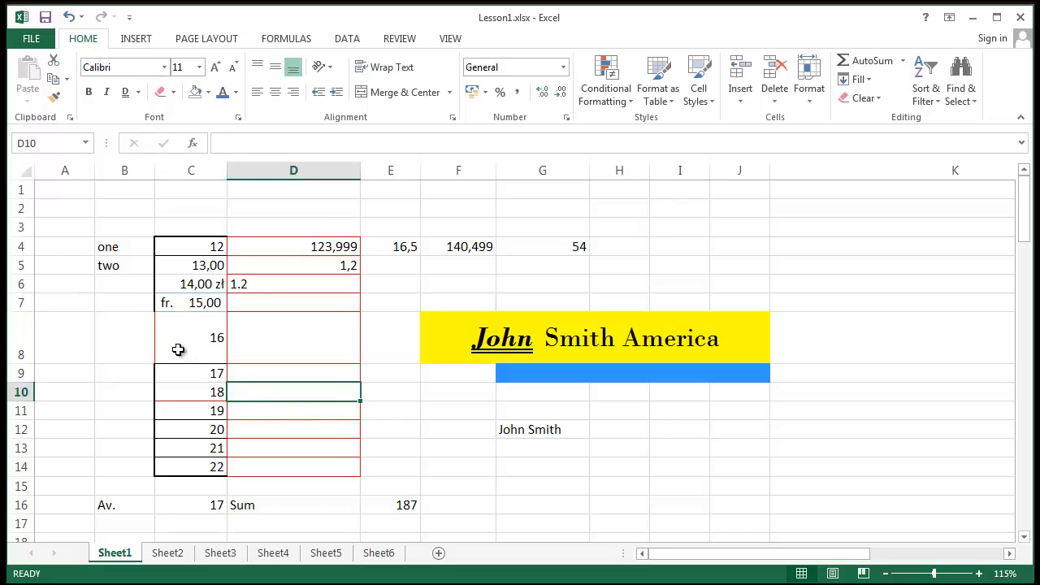
pyautogui.click(180, 349)
# - Try Percentage format on D4, then undo it back to 123,999
pyautogui.click(186, 373)
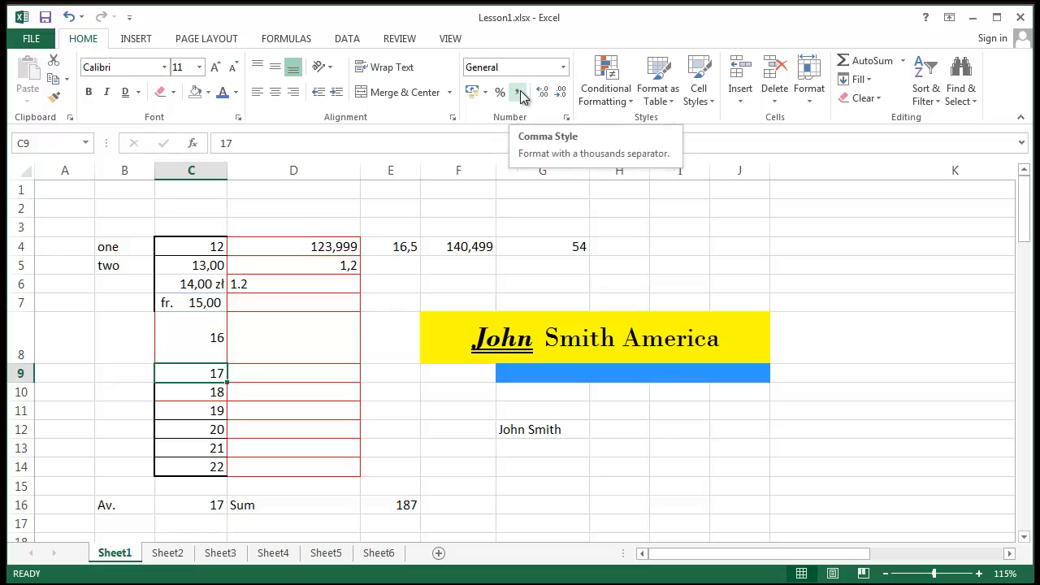
pyautogui.click(314, 411)
pyautogui.click(347, 263)
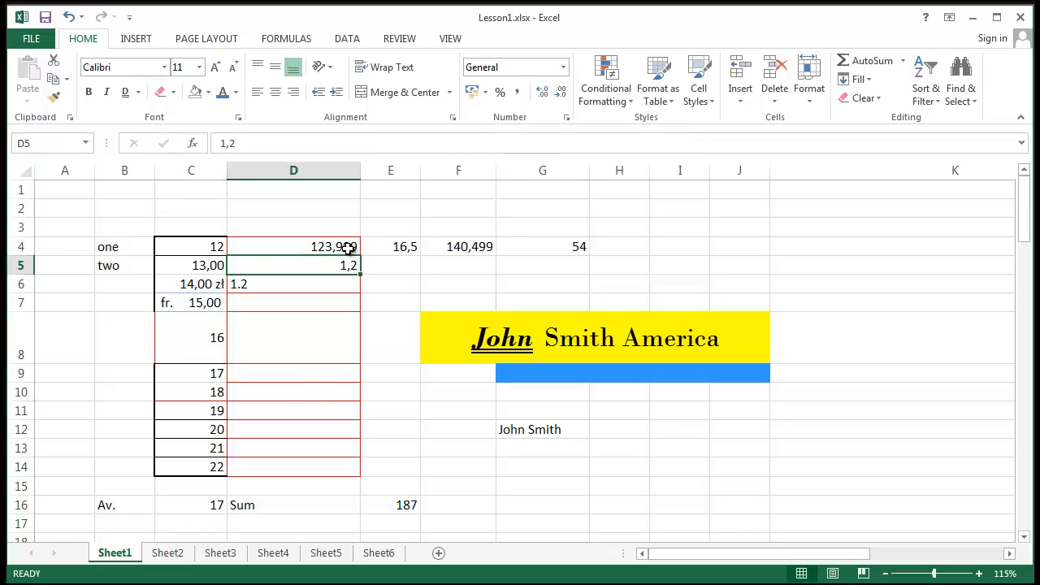
pyautogui.click(348, 248)
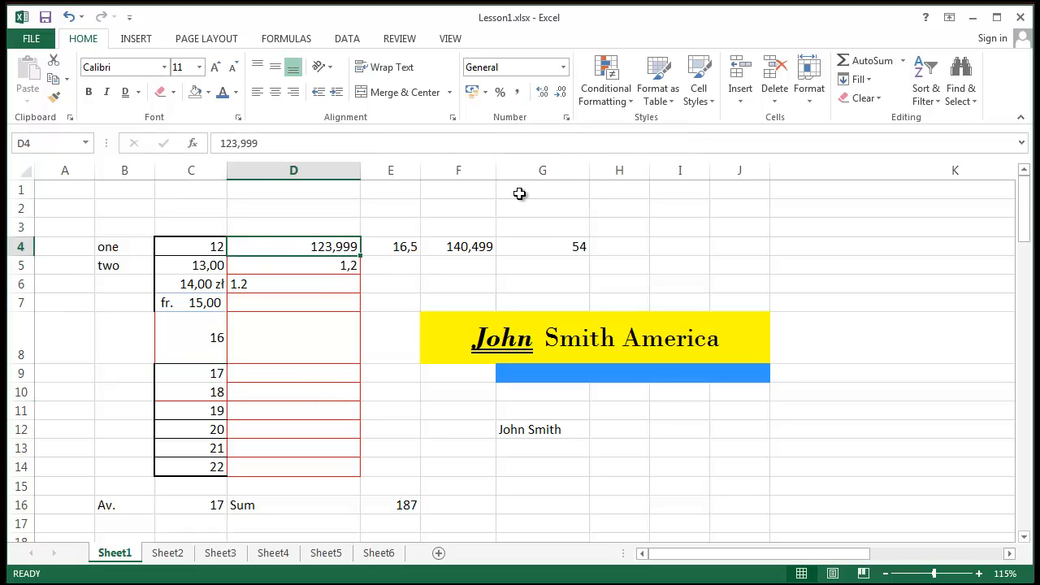
pyautogui.click(498, 89)
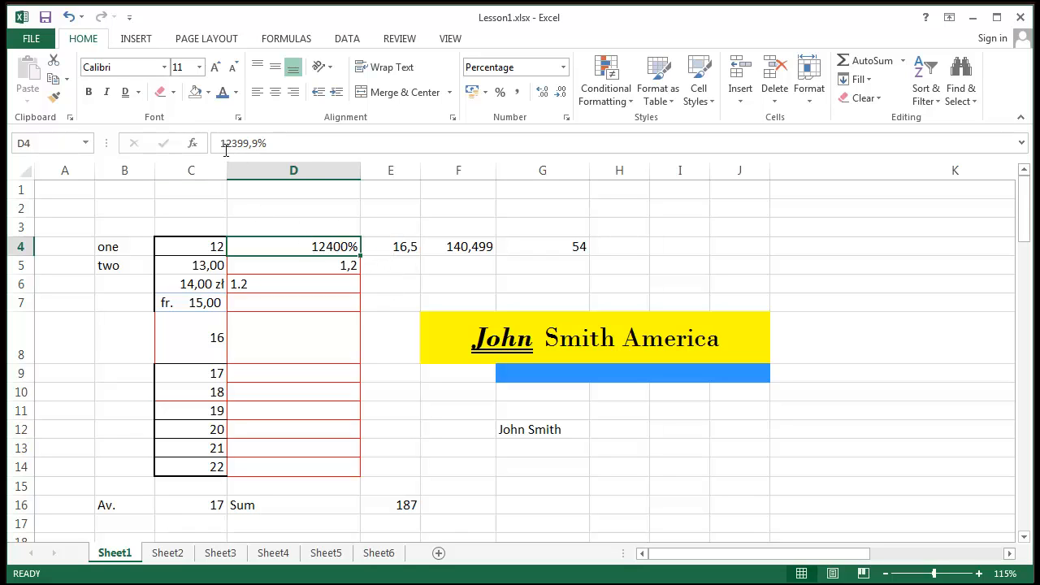
pyautogui.click(279, 143)
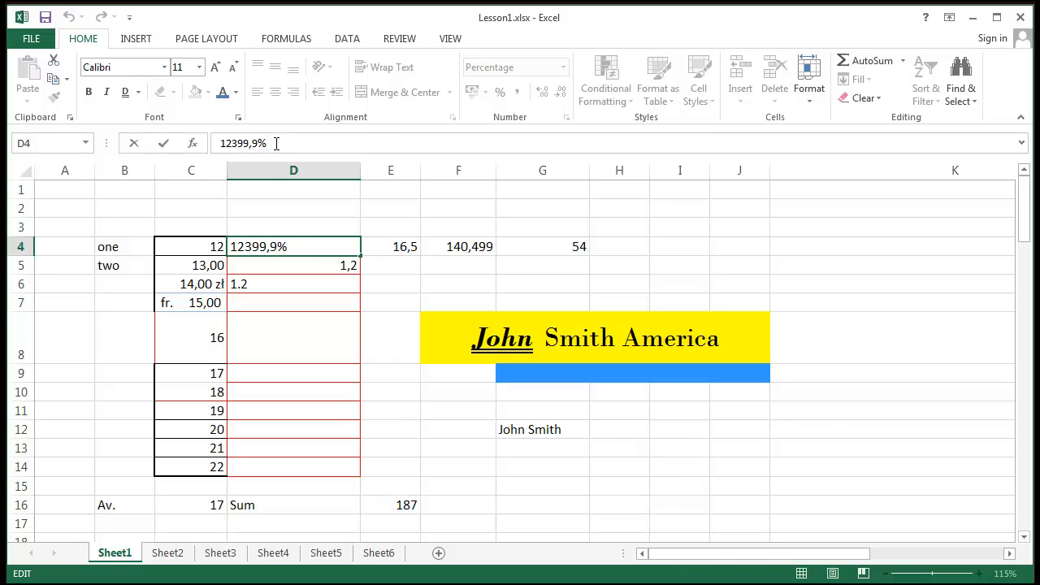
pyautogui.moveTo(276, 143); pyautogui.dragTo(188, 109)
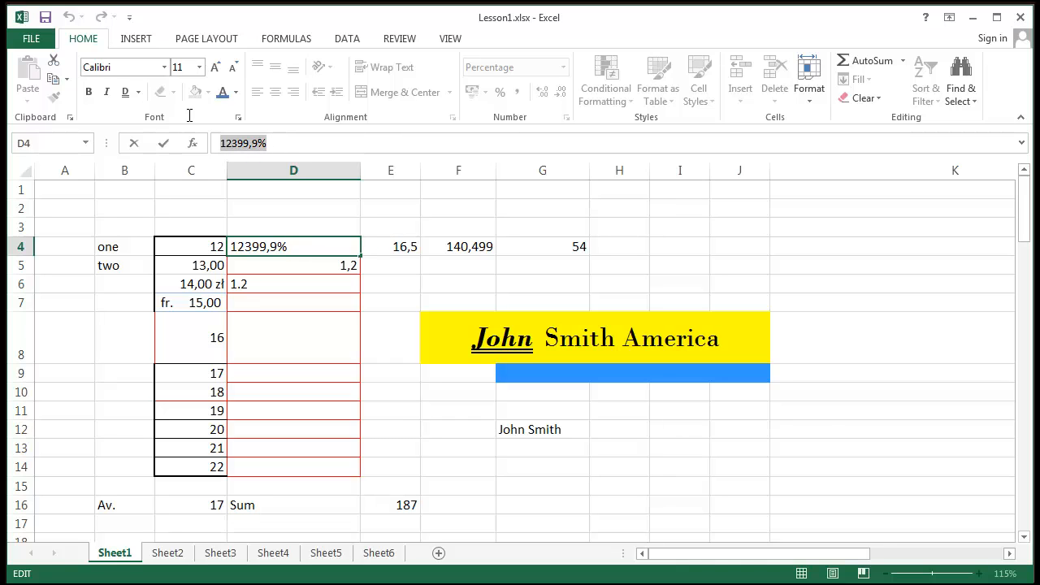
pyautogui.click(342, 282)
pyautogui.click(69, 17)
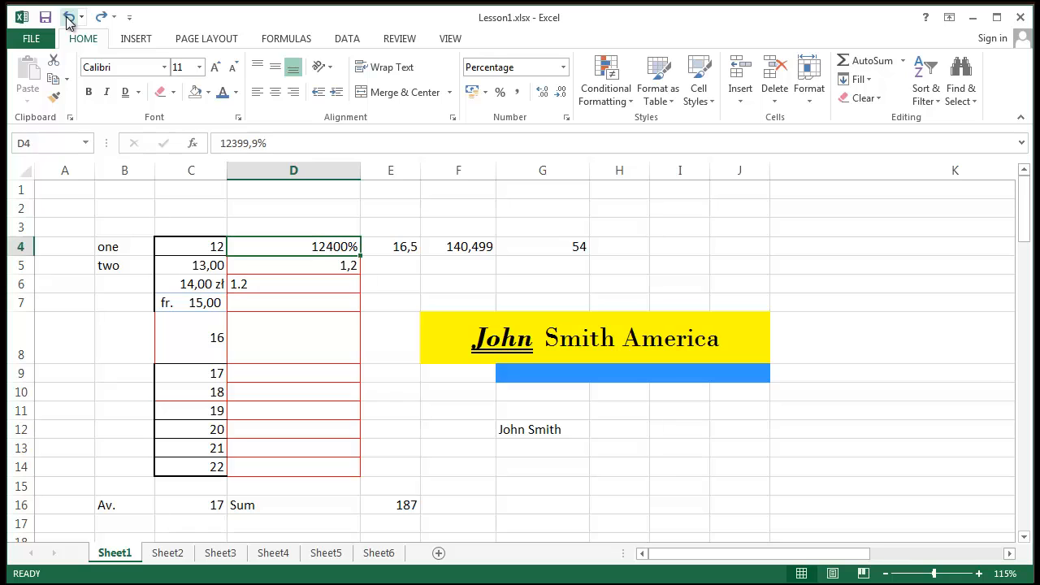
pyautogui.click(69, 17)
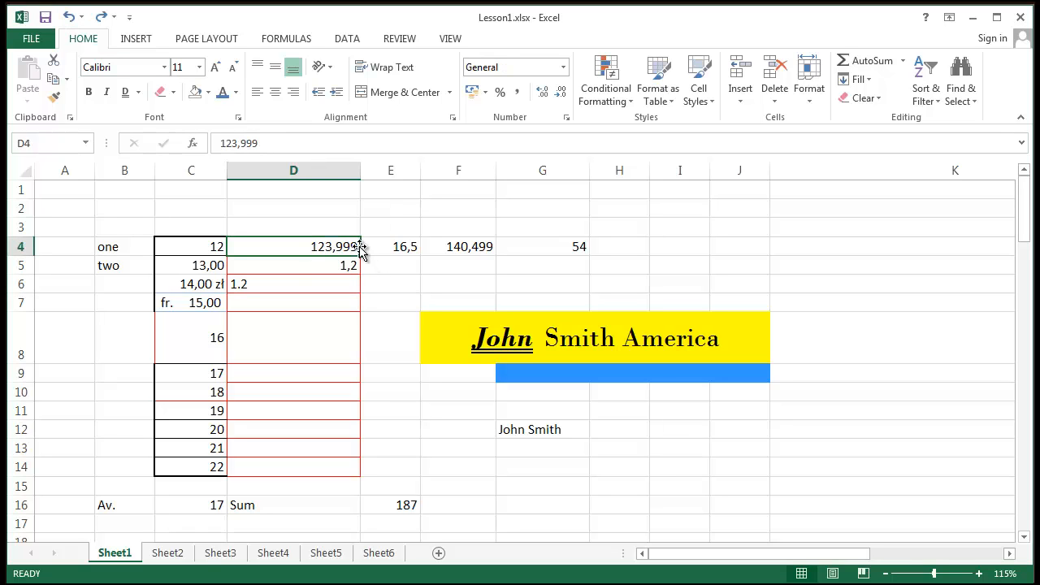
# - Apply Comma Style to D4 so it shows 124,00, and widen column D slightly
pyautogui.click(473, 228)
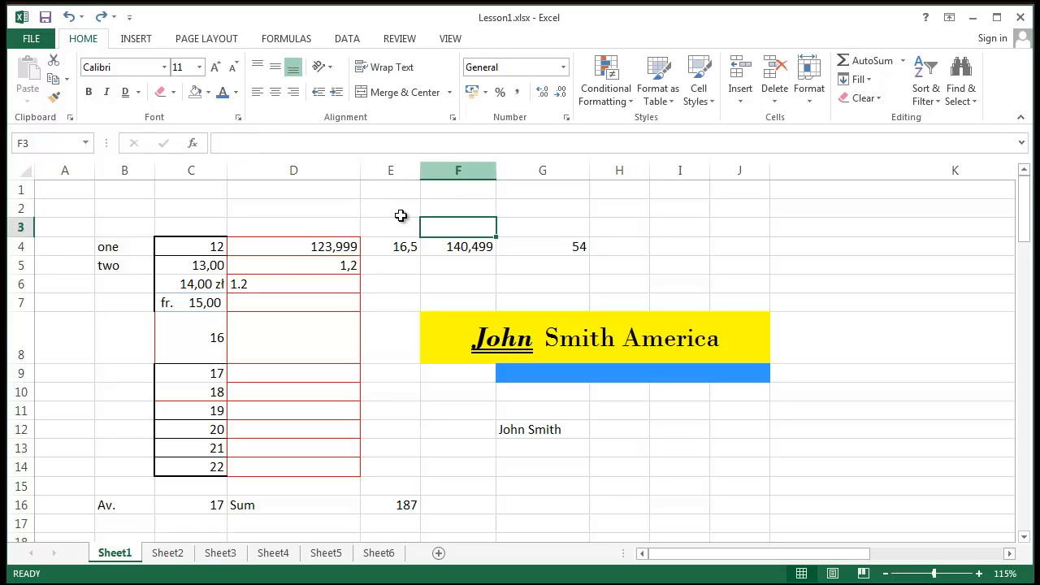
pyautogui.click(337, 249)
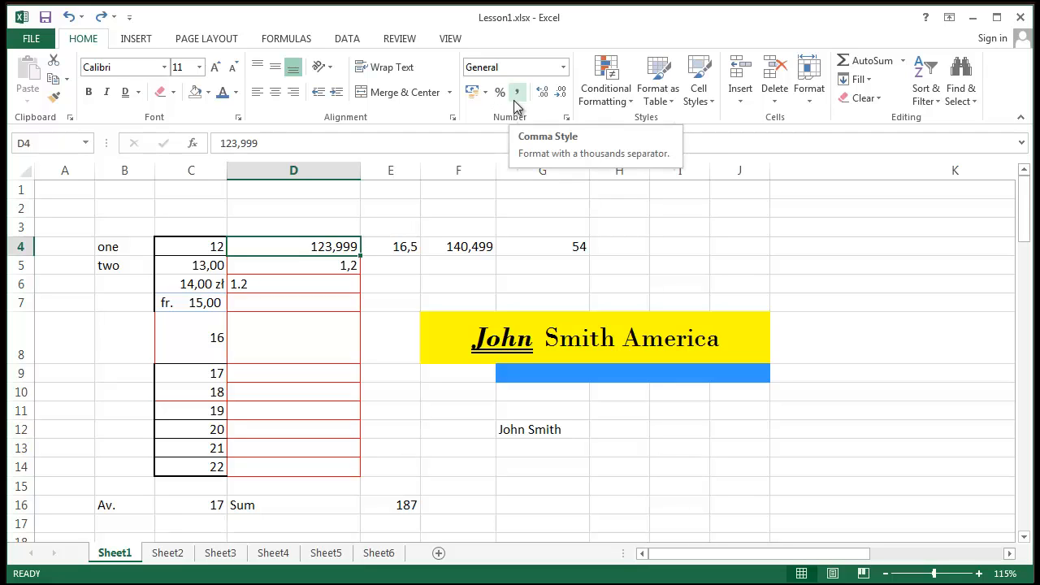
pyautogui.click(519, 102)
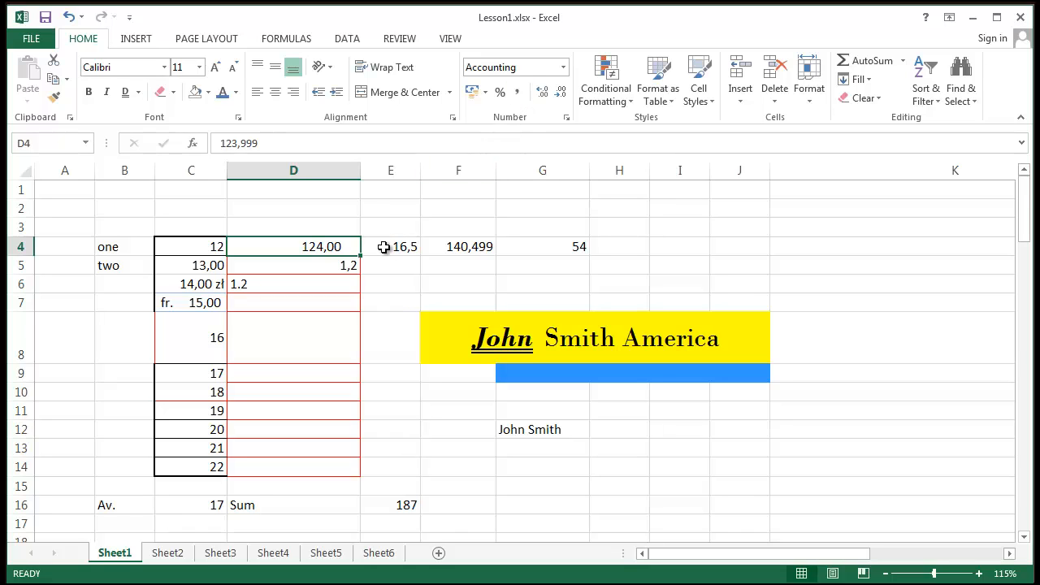
pyautogui.moveTo(360, 170); pyautogui.dragTo(376, 170)
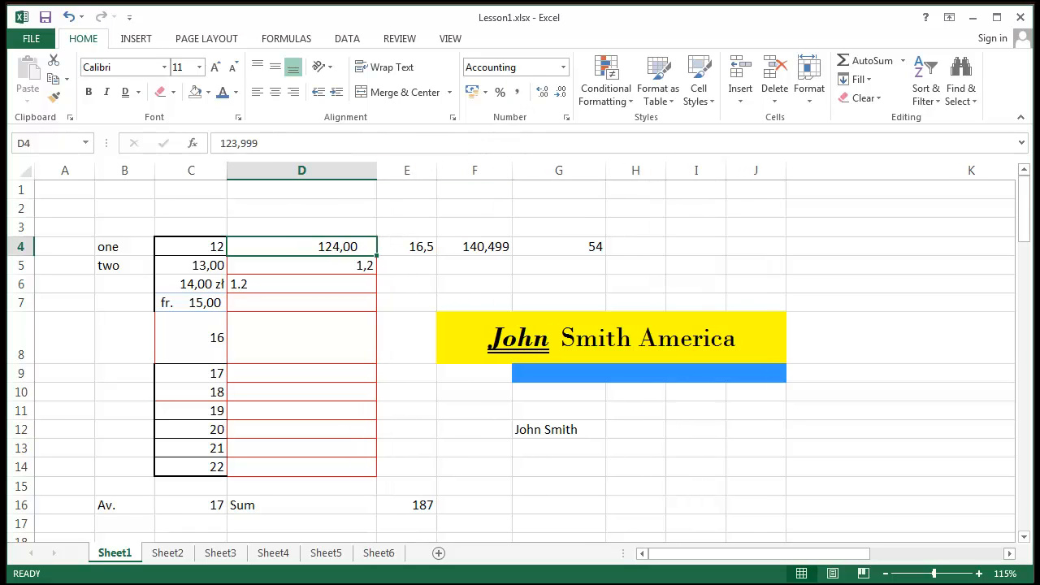
pyautogui.click(490, 245)
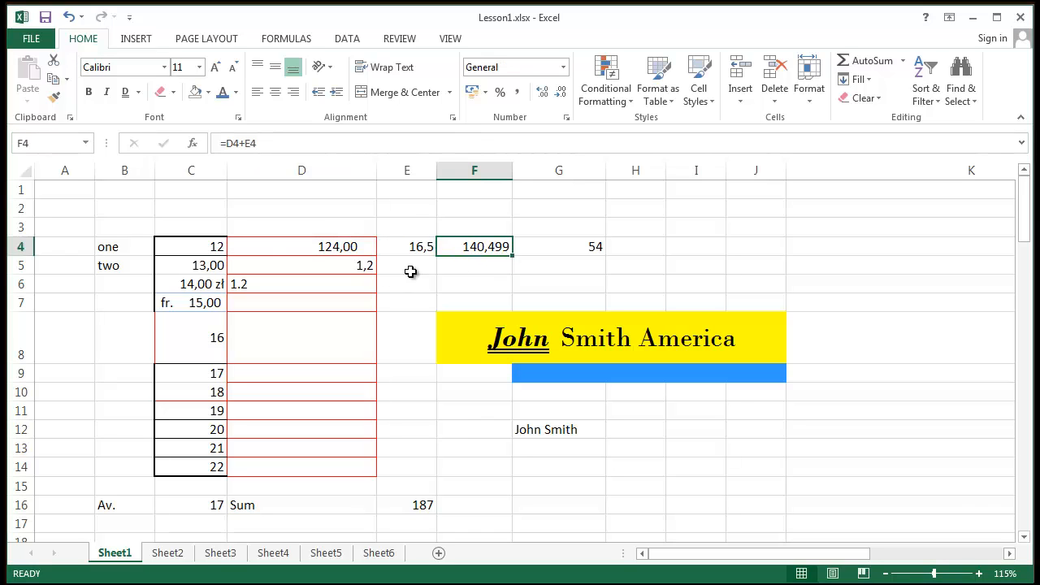
pyautogui.click(331, 248)
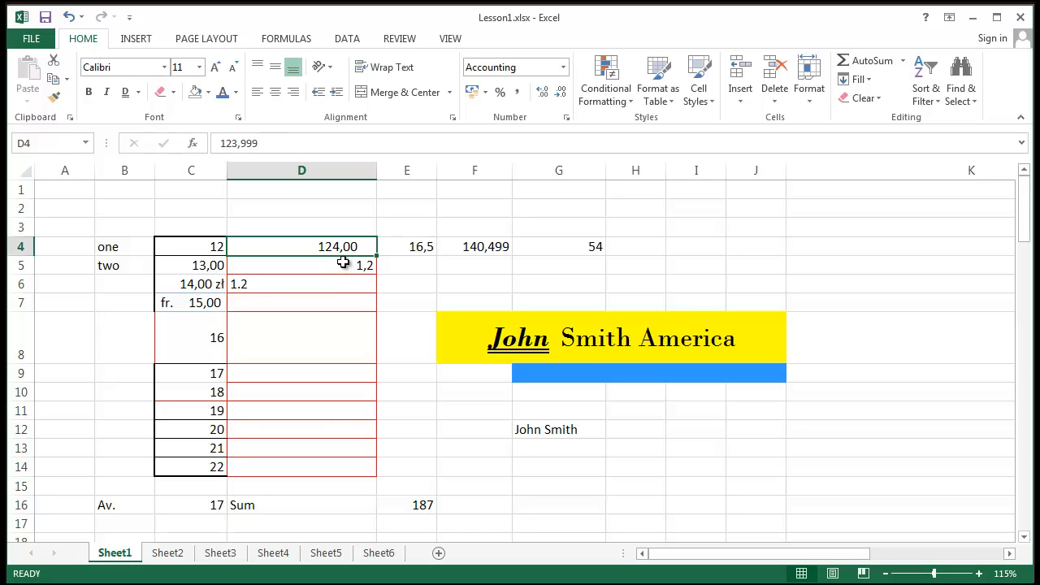
pyautogui.click(571, 119)
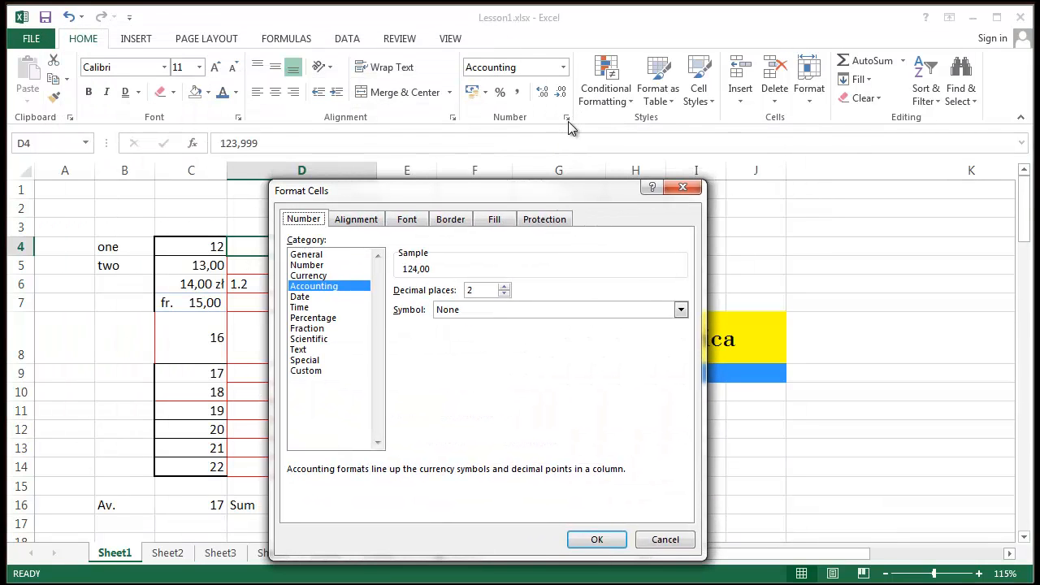
pyautogui.click(343, 224)
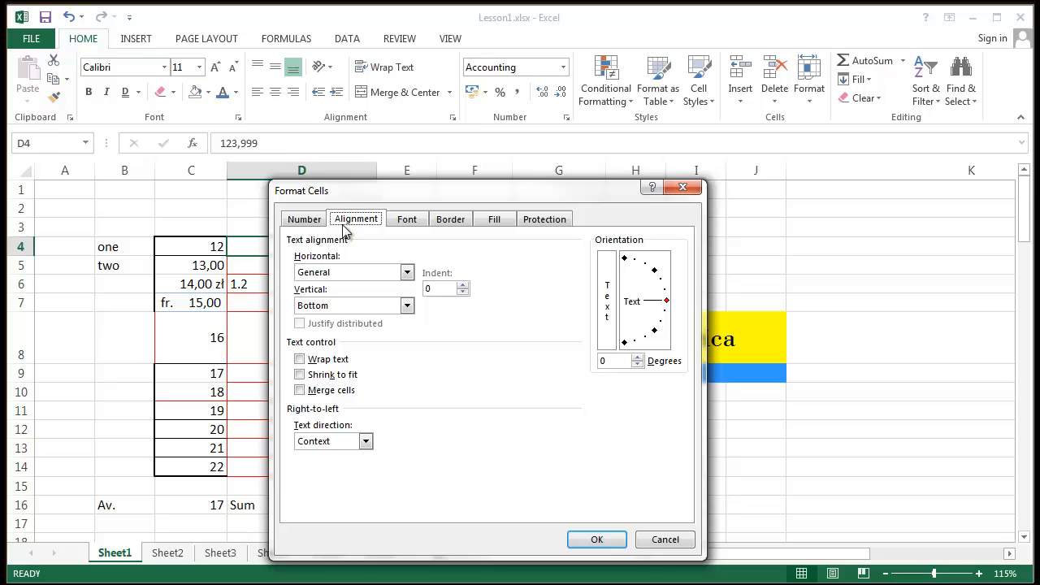
pyautogui.click(407, 221)
pyautogui.click(453, 221)
pyautogui.click(509, 220)
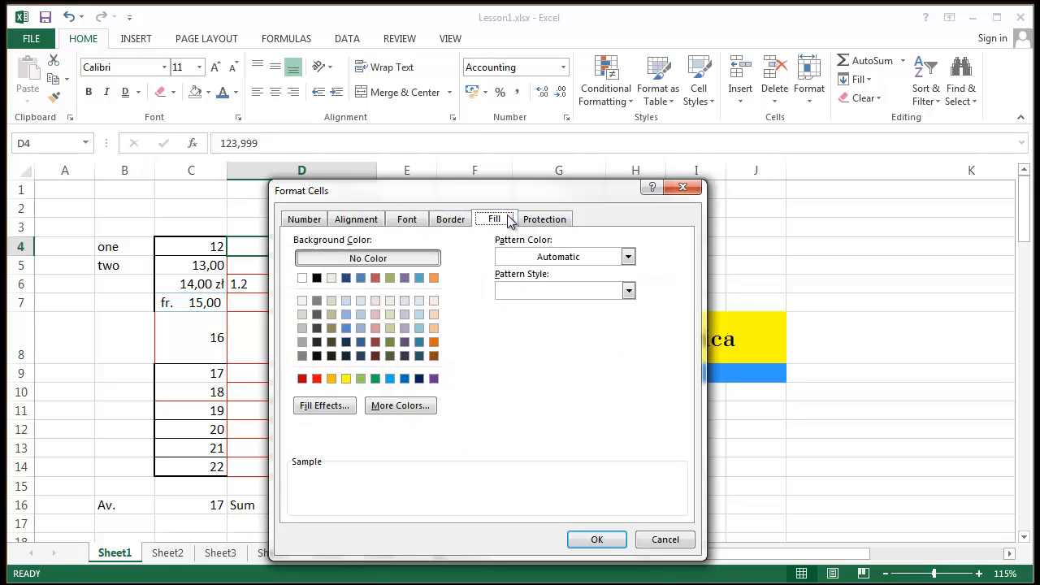
pyautogui.click(545, 220)
pyautogui.moveTo(379, 195); pyautogui.dragTo(389, 168)
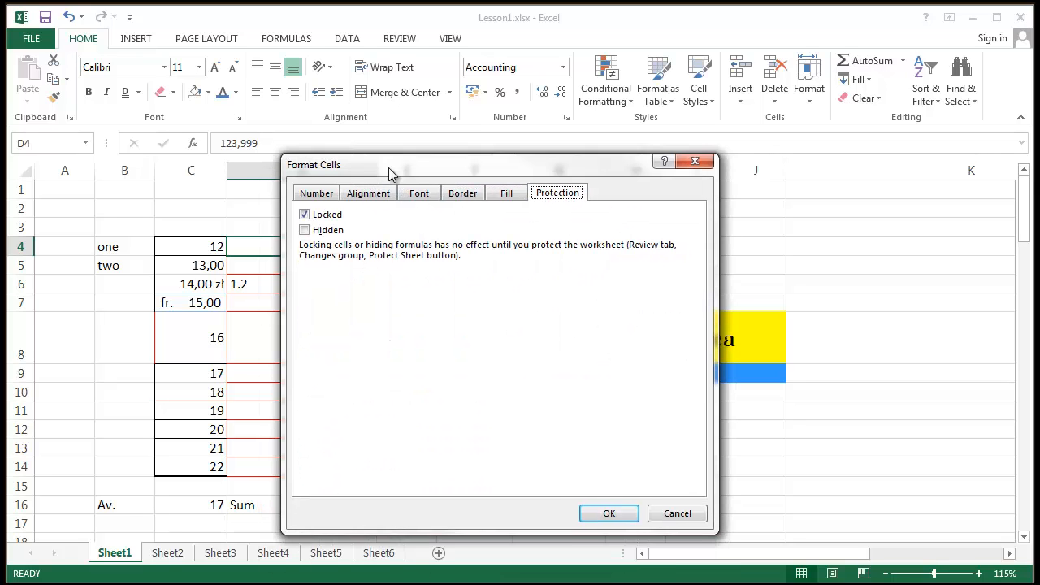
pyautogui.click(316, 193)
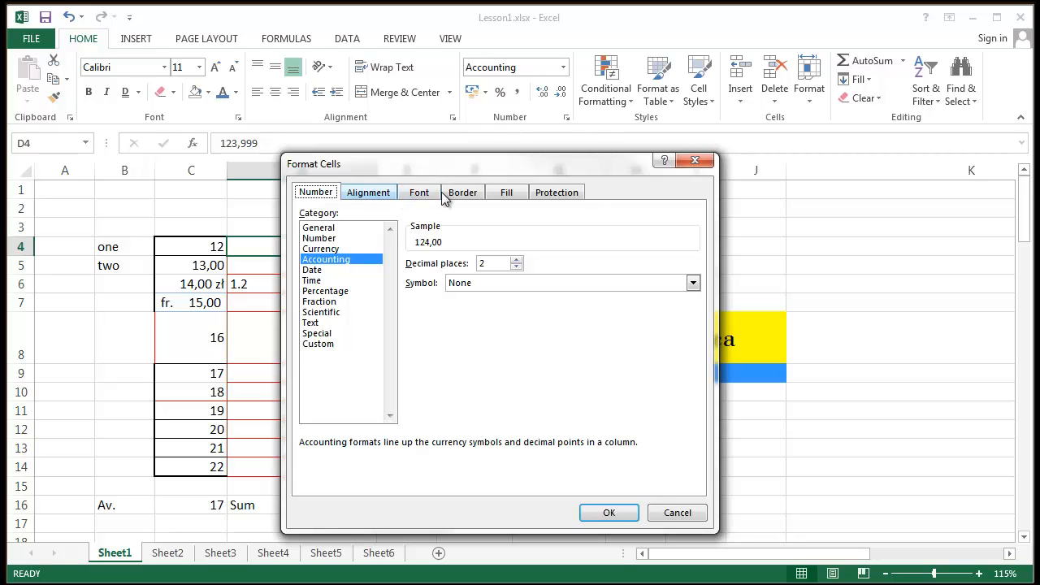
pyautogui.click(366, 195)
pyautogui.click(419, 192)
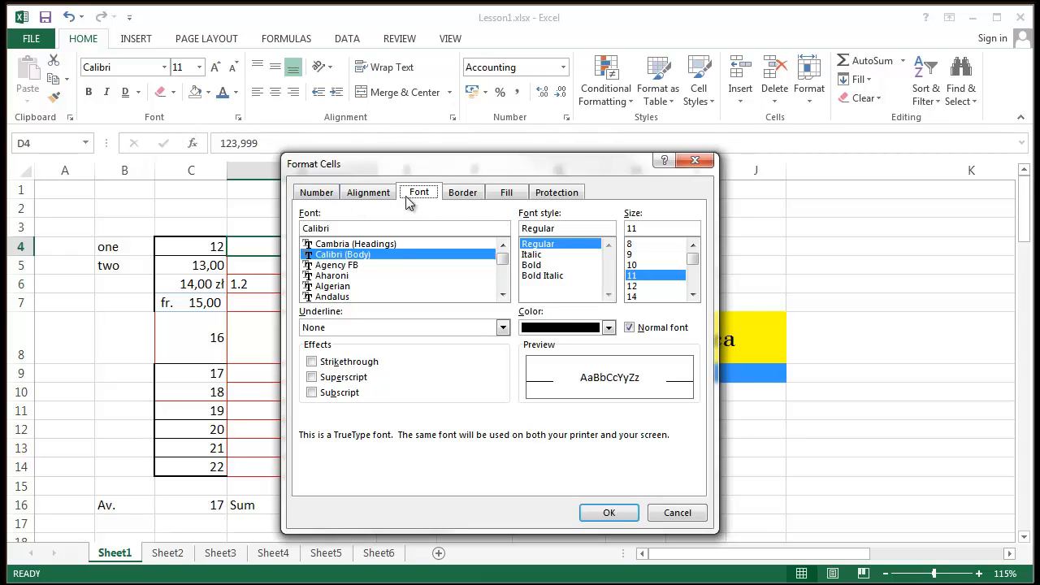
pyautogui.click(369, 192)
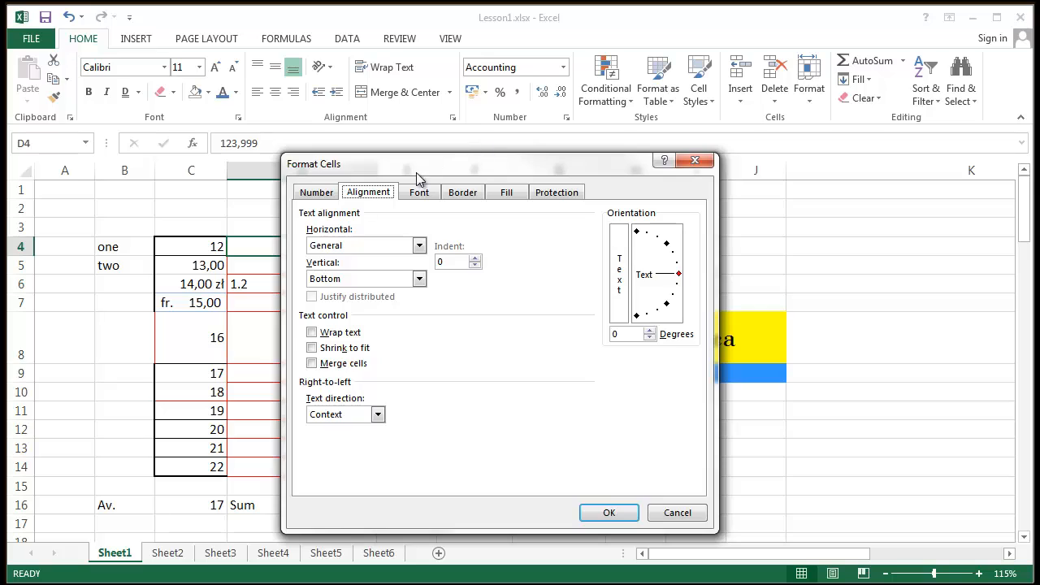
pyautogui.click(319, 194)
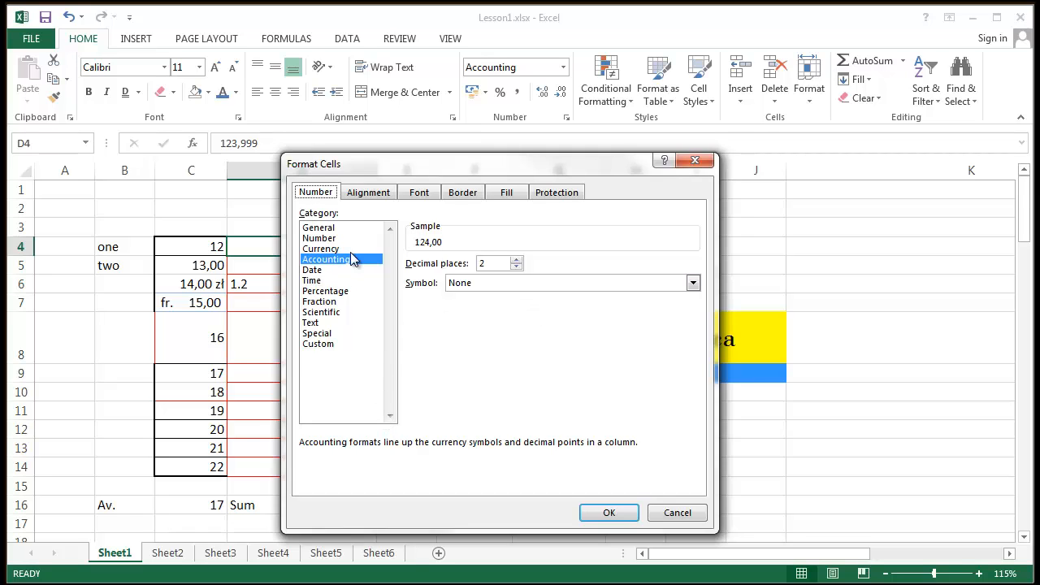
pyautogui.click(621, 514)
pyautogui.click(837, 207)
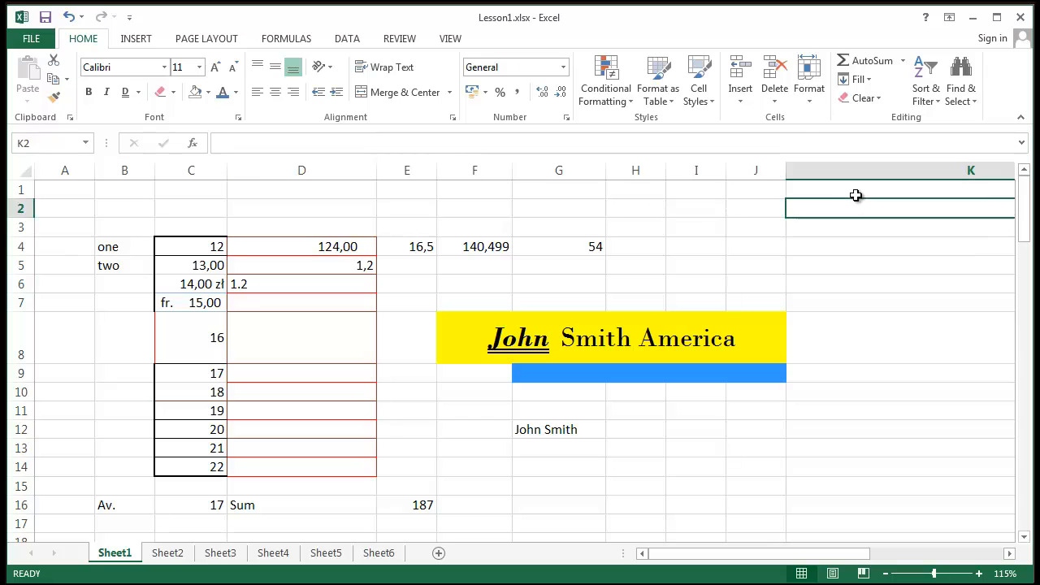